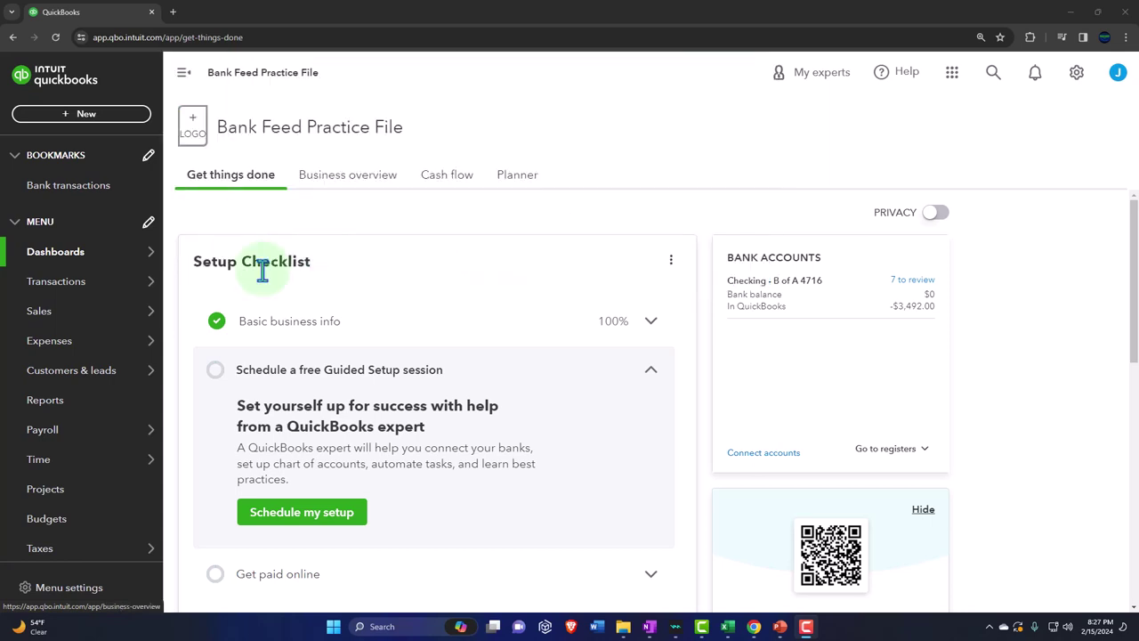
- Open the favorite Balance Sheet, Profit and Loss, and Trial Balance reports, each in its own new browser tab
{"action": "left_click", "coordinate": [82, 405]}
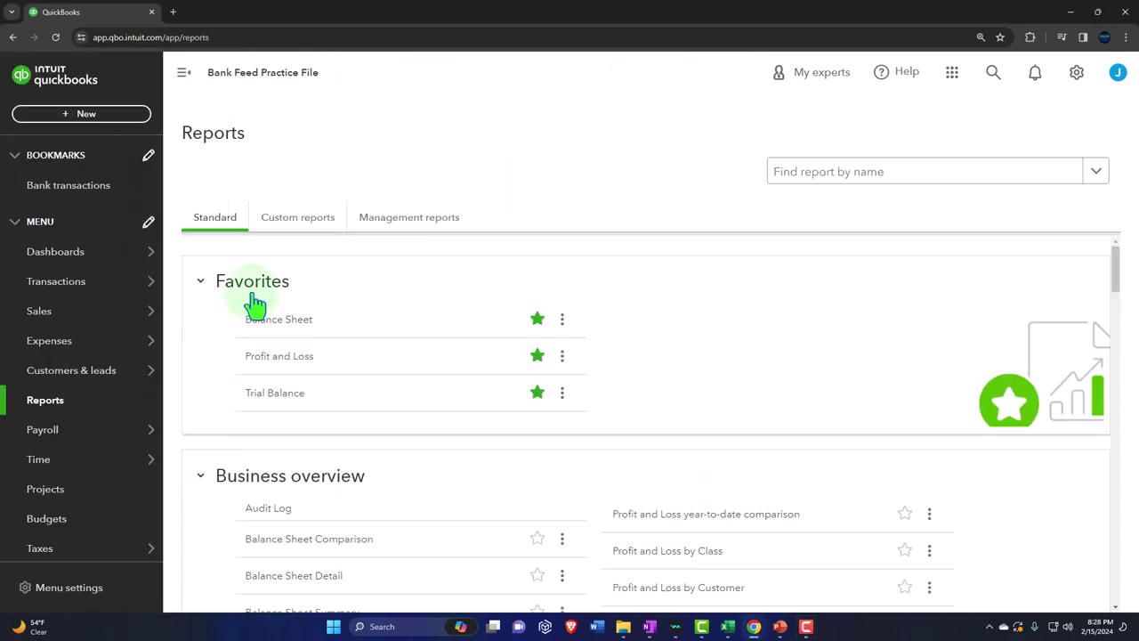
{"action": "right_click", "coordinate": [303, 326]}
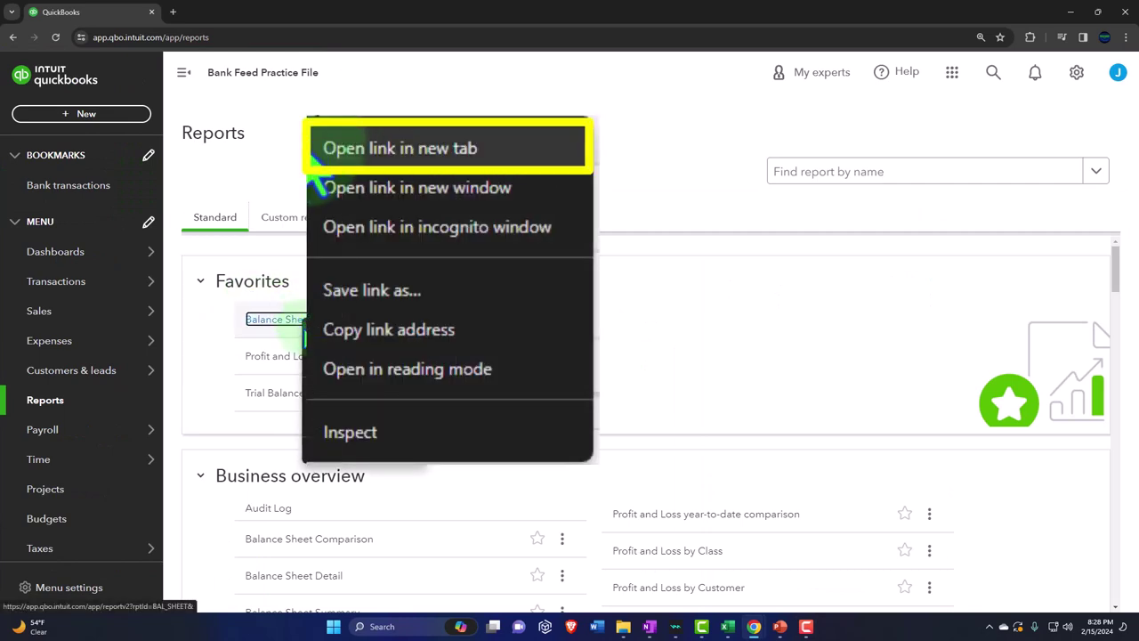
{"action": "left_click", "coordinate": [389, 161]}
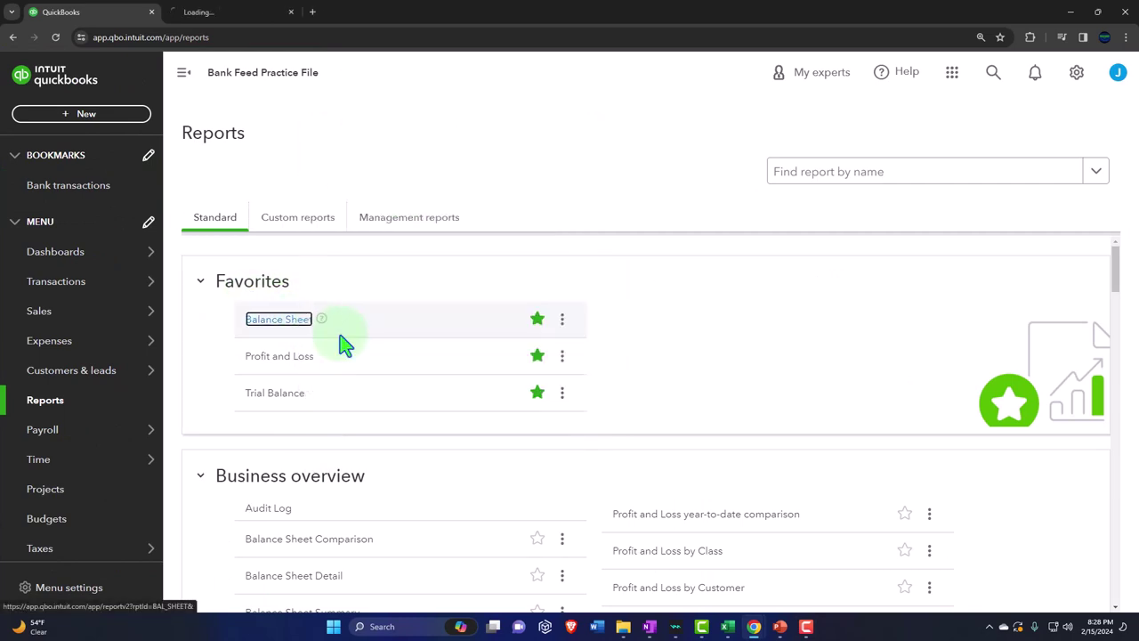
{"action": "right_click", "coordinate": [305, 367]}
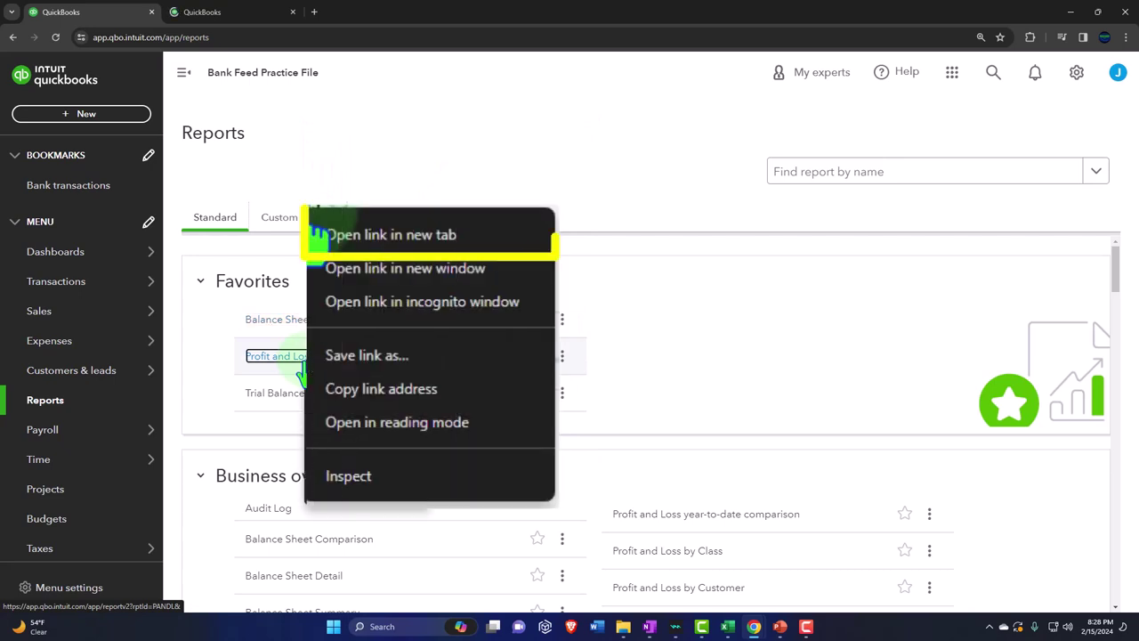
{"action": "left_click", "coordinate": [338, 234]}
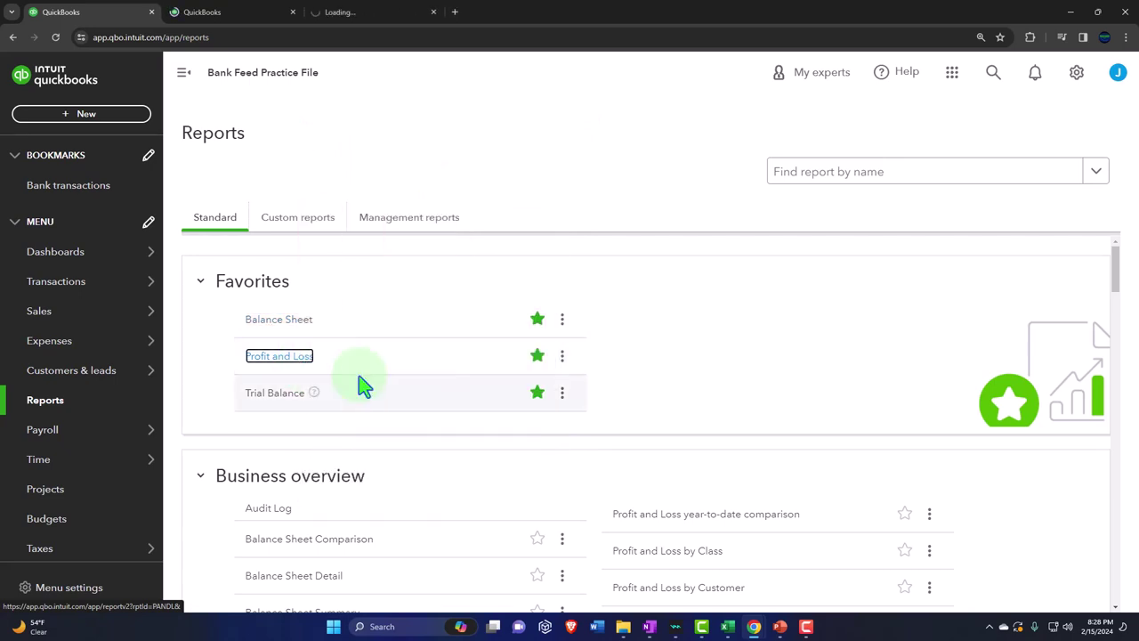
{"action": "right_click", "coordinate": [290, 395]}
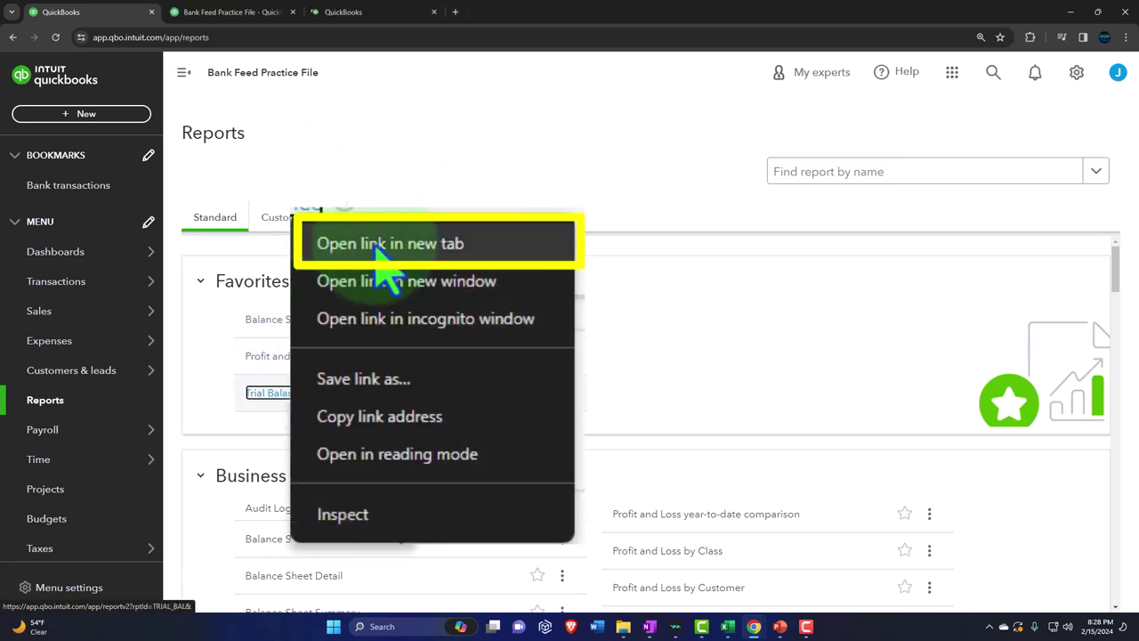
{"action": "left_click", "coordinate": [325, 250]}
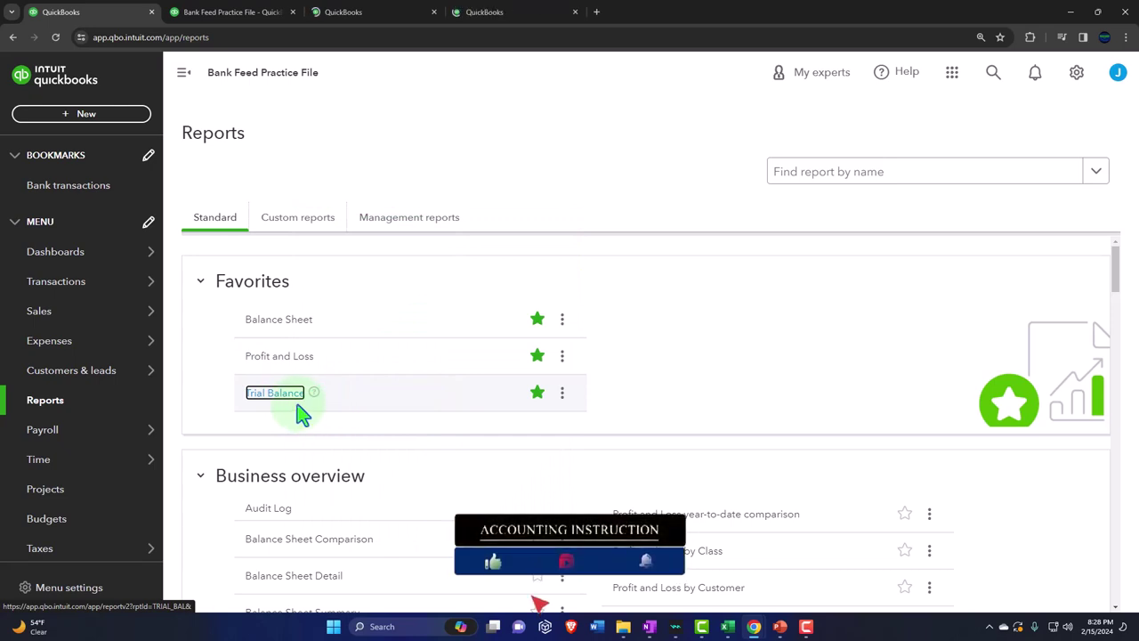
{"action": "left_click", "coordinate": [789, 190]}
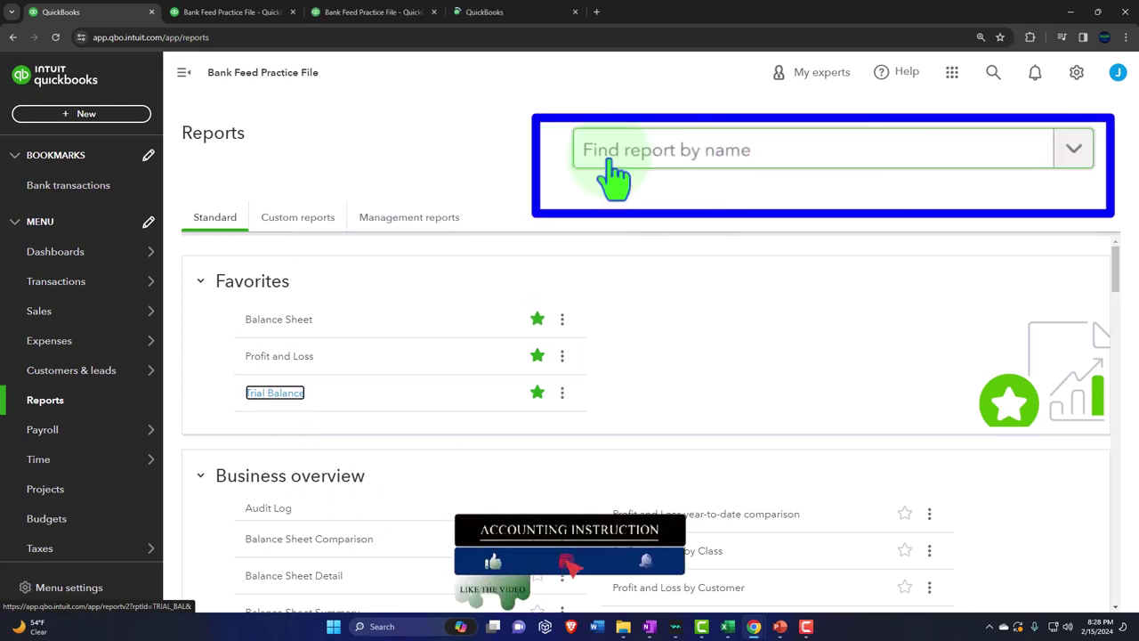
- Set the Balance Sheet report period to 01/01/2024 through 03/31/2024, with the navigation menu collapsed
{"action": "left_click", "coordinate": [239, 14]}
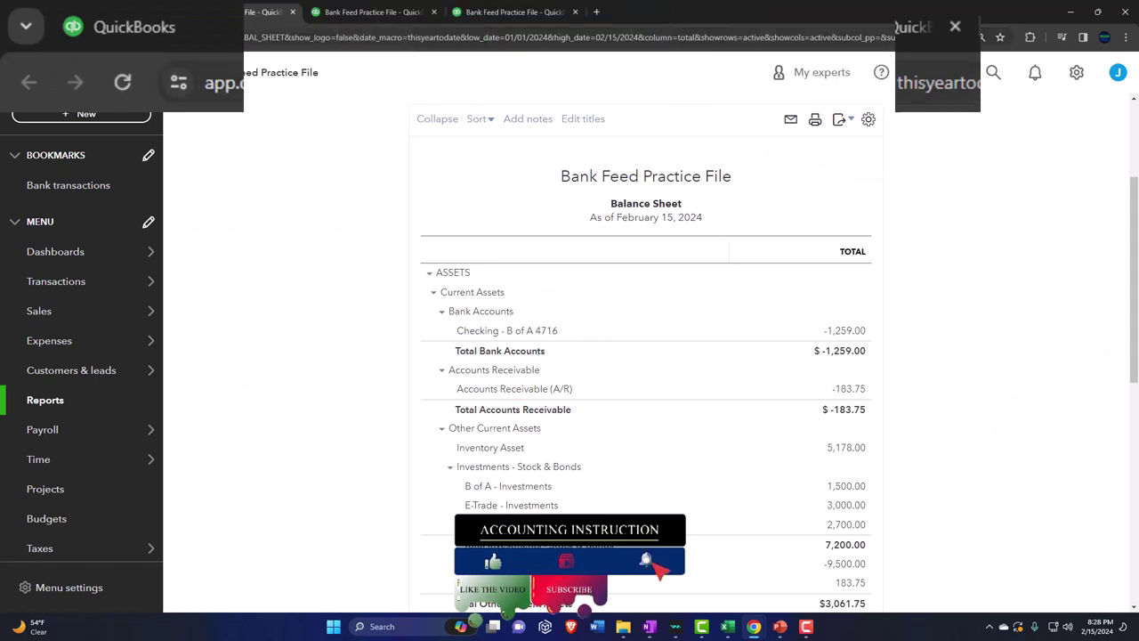
{"action": "left_click", "coordinate": [185, 79]}
{"action": "scroll", "coordinate": [236, 262], "scroll_direction": "up", "scroll_amount": 2}
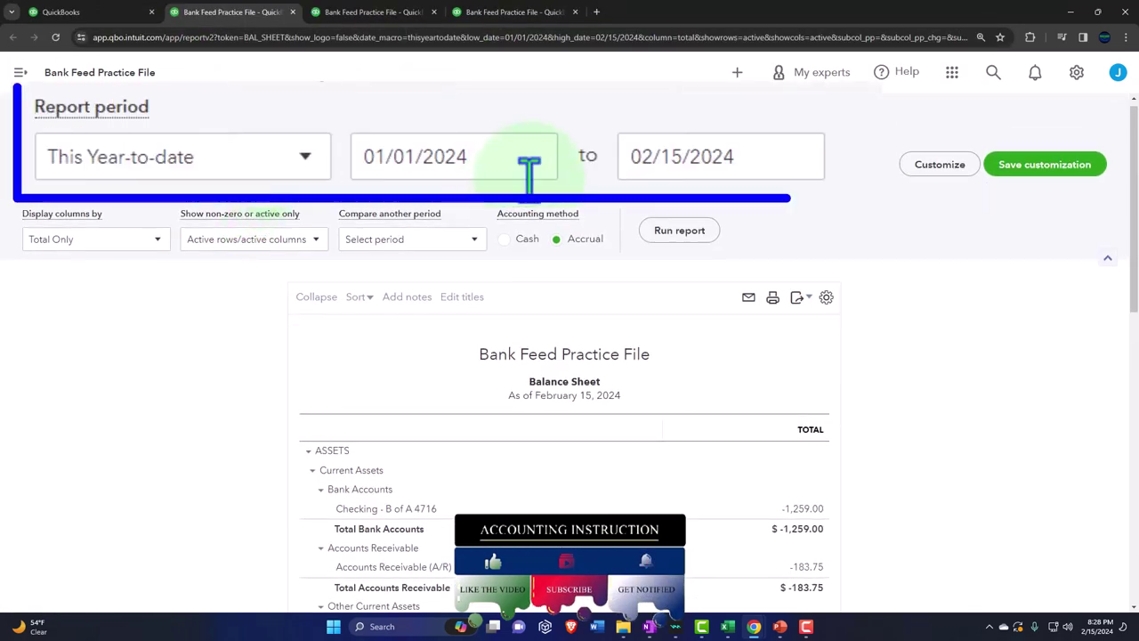
{"action": "left_click", "coordinate": [483, 157]}
{"action": "type", "text": "0"}
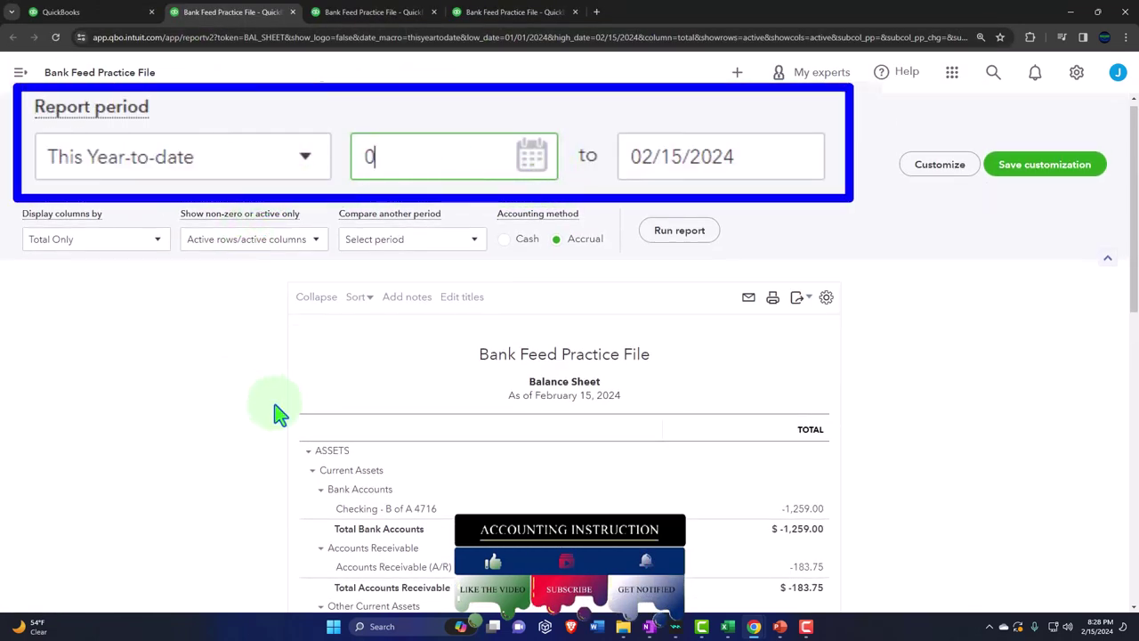
{"action": "type", "text": "1/01/2024"}
{"action": "key", "text": "Tab"}
{"action": "type", "text": "033124"}
{"action": "key", "text": "Tab"}
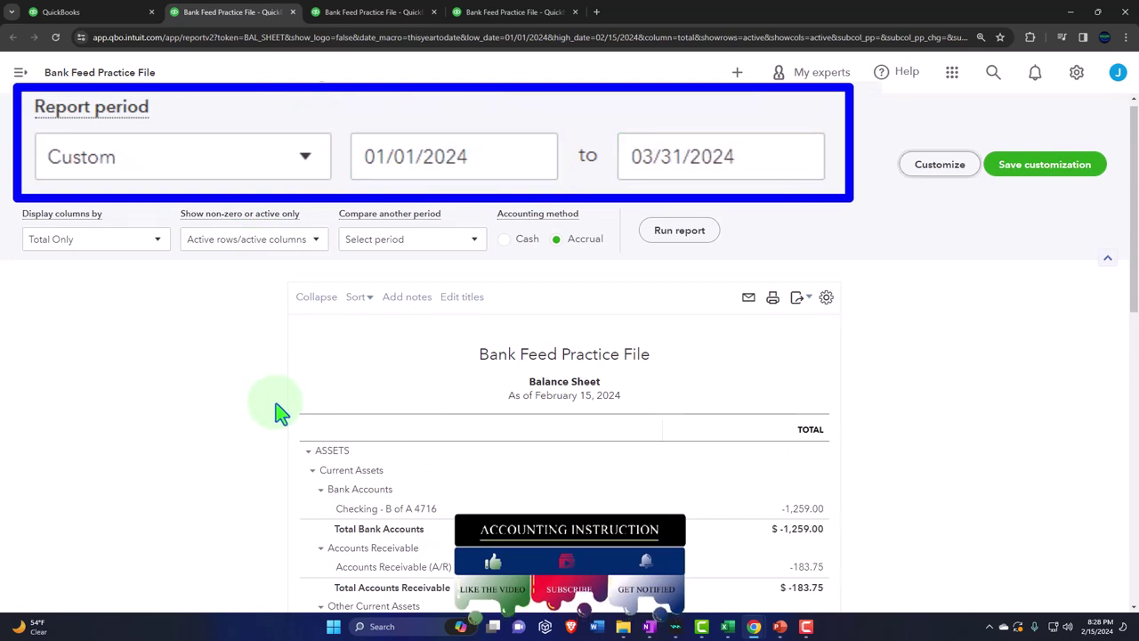
- Display the Balance Sheet columns by Months and run the report
{"action": "left_click", "coordinate": [157, 239]}
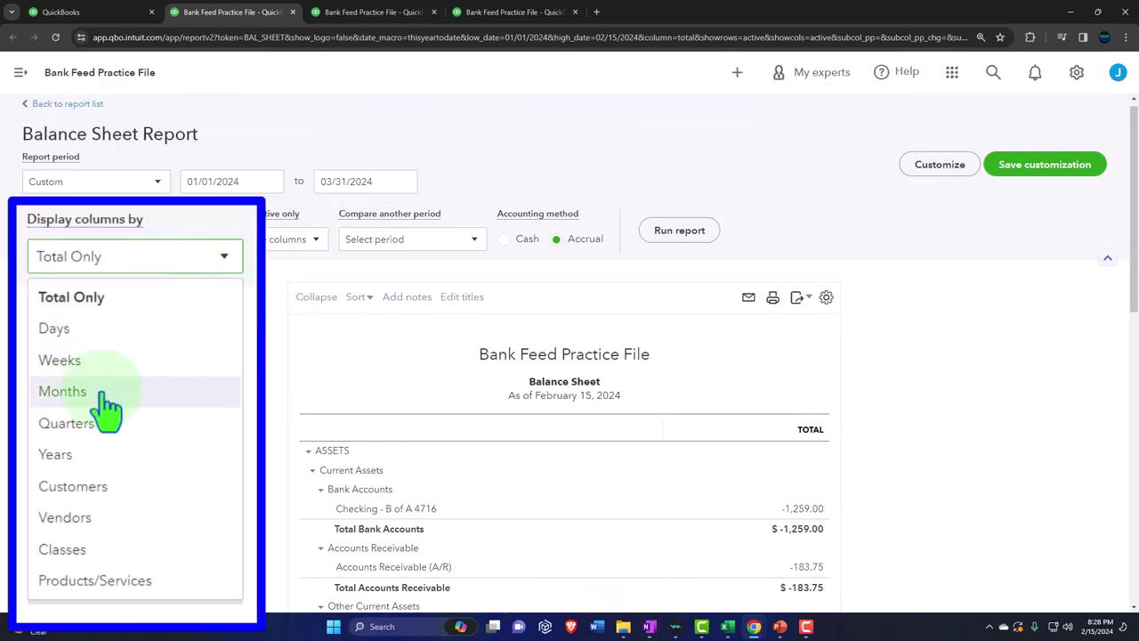
{"action": "left_click", "coordinate": [62, 392]}
{"action": "left_click", "coordinate": [677, 230]}
{"action": "scroll", "coordinate": [677, 248], "scroll_direction": "down", "scroll_amount": 2}
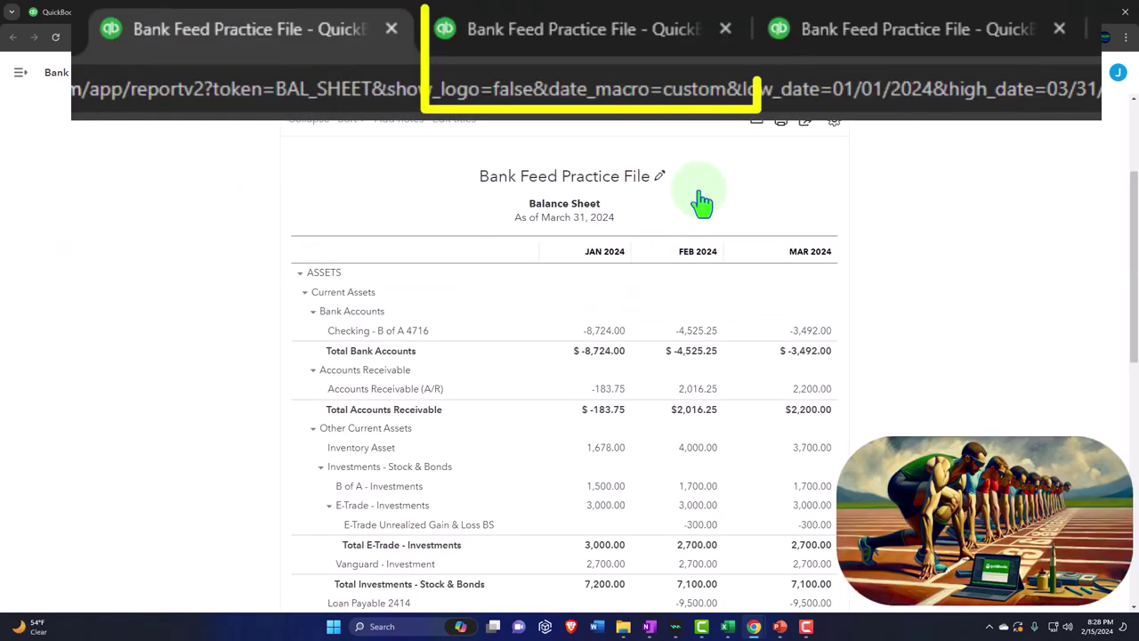
- Set the Profit and Loss report period to 01/01/2024 through 03/31/2024, with the navigation menu collapsed
{"action": "left_click", "coordinate": [356, 12]}
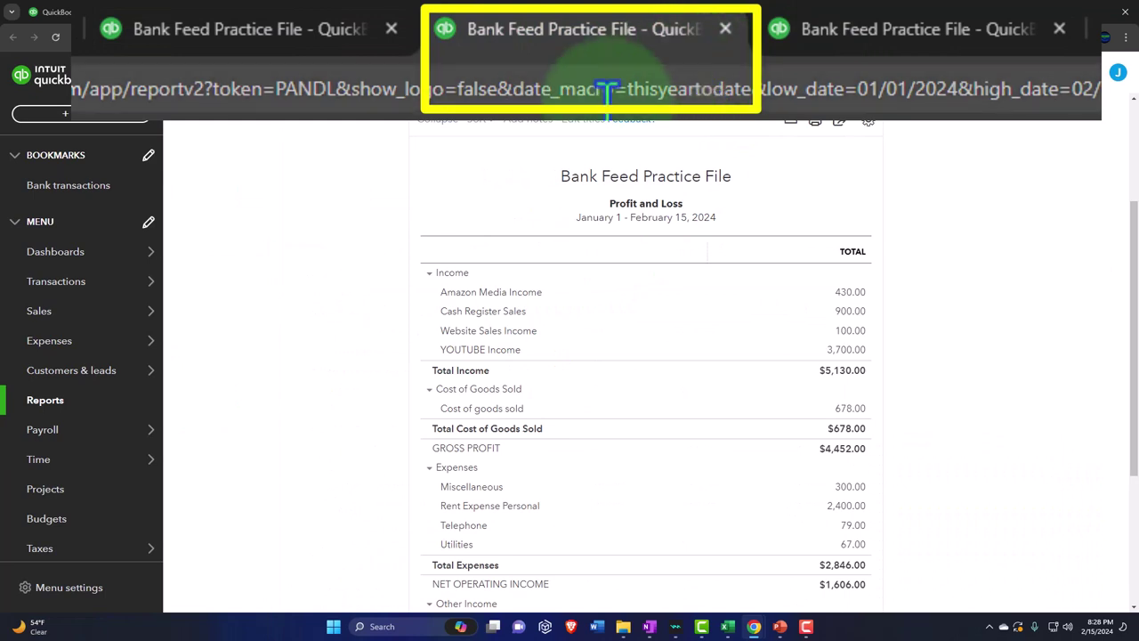
{"action": "left_click", "coordinate": [182, 73]}
{"action": "scroll", "coordinate": [183, 294], "scroll_direction": "up", "scroll_amount": 2}
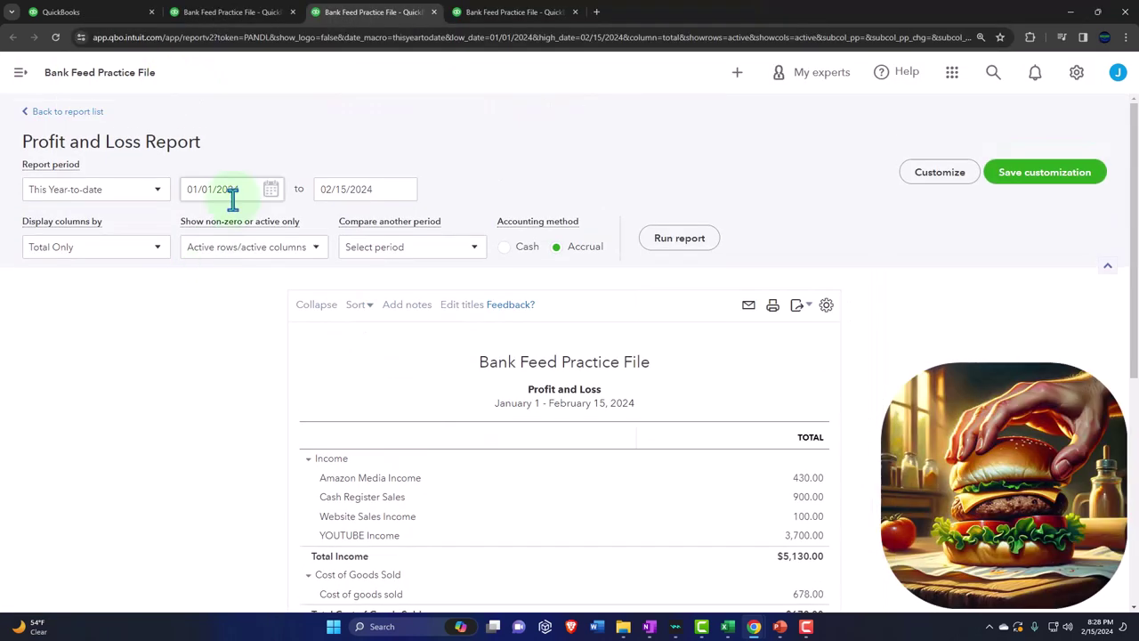
{"action": "left_click", "coordinate": [236, 195]}
{"action": "type", "text": "01012024"}
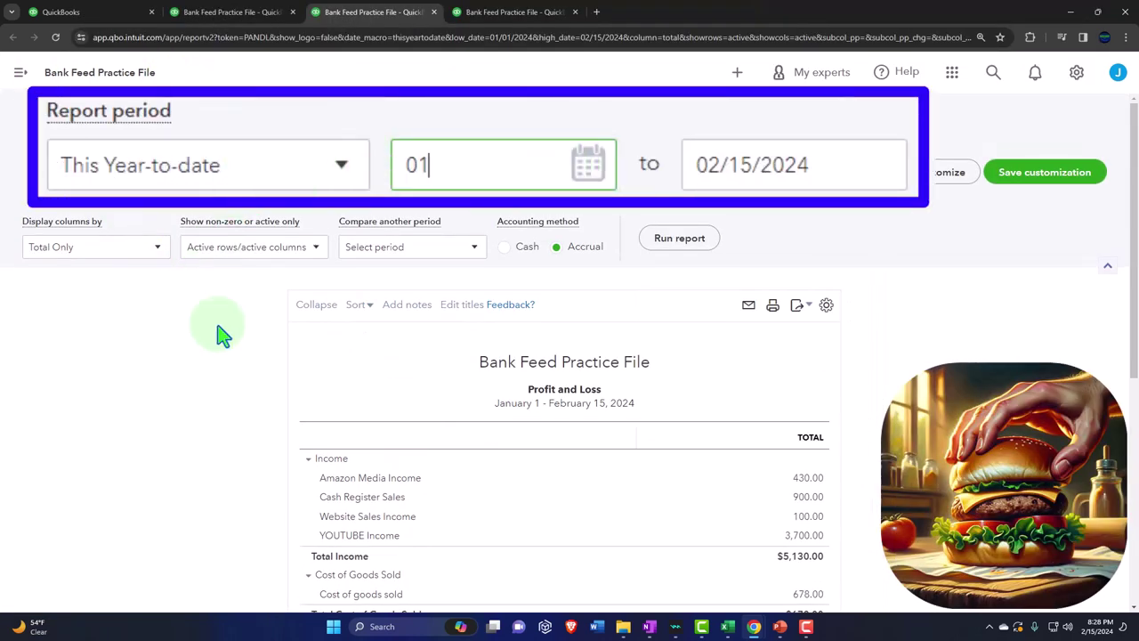
{"action": "key", "text": "Tab"}
{"action": "type", "text": "033124"}
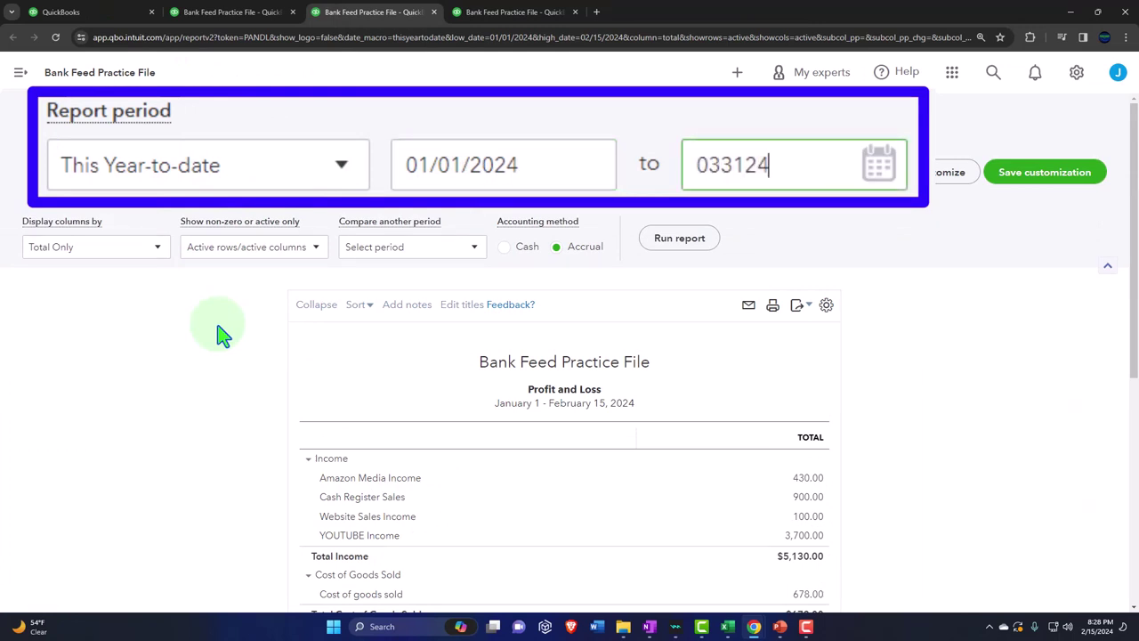
{"action": "key", "text": "Tab"}
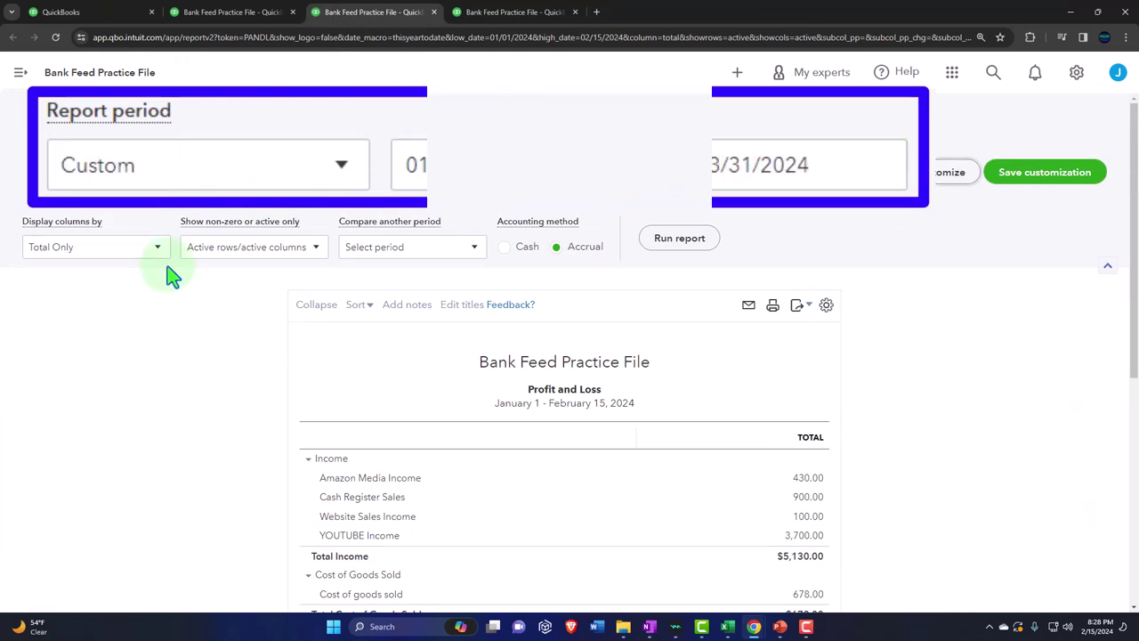
- Display the Profit and Loss columns by Months and run the report
{"action": "left_click", "coordinate": [158, 247]}
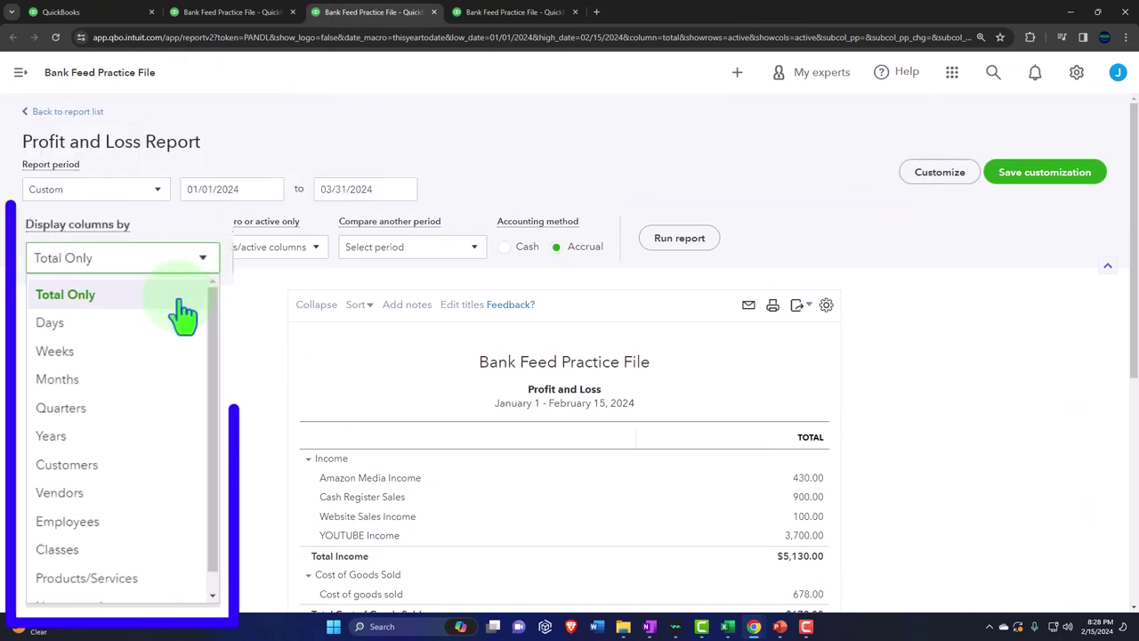
{"action": "left_click", "coordinate": [148, 381]}
{"action": "left_click", "coordinate": [678, 238]}
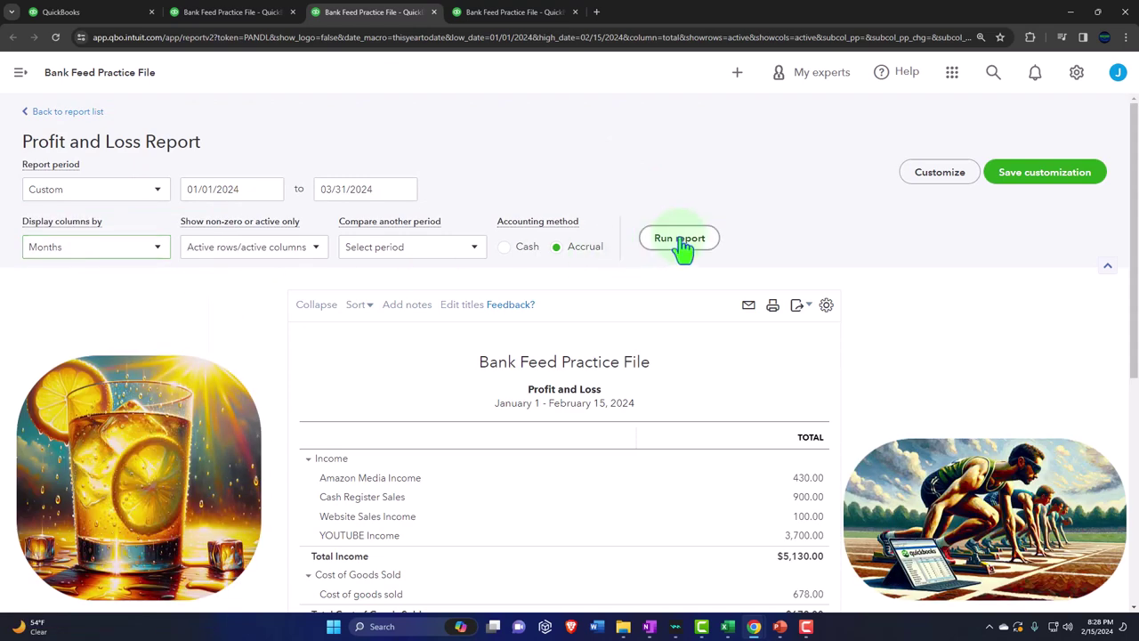
{"action": "scroll", "coordinate": [676, 249], "scroll_direction": "down", "scroll_amount": 2}
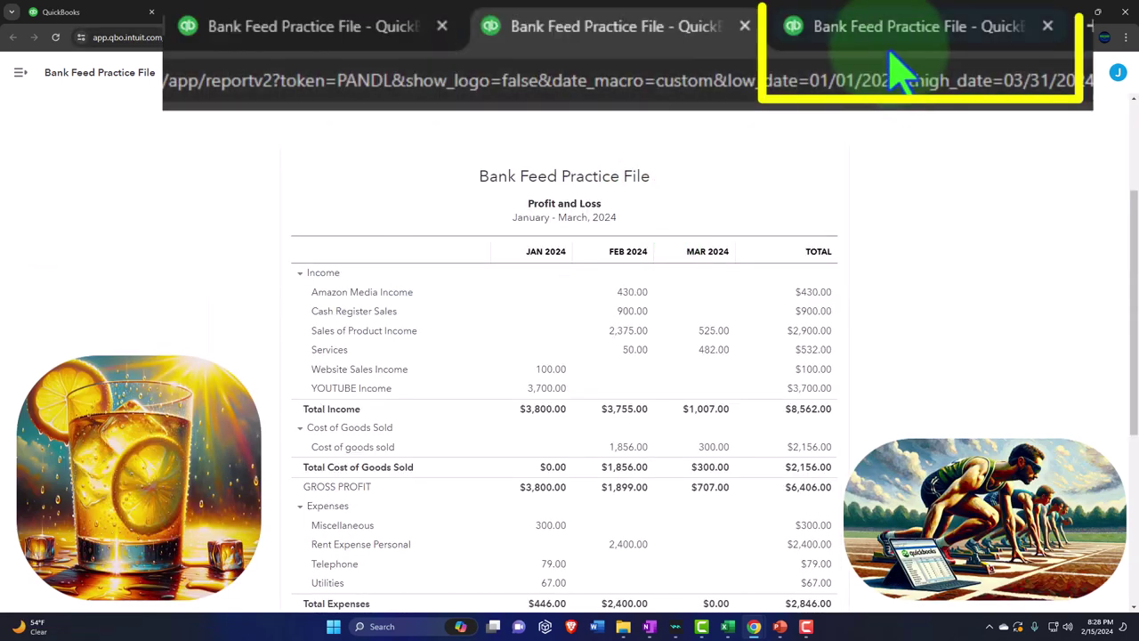
- Set the Trial Balance report period to 01/01/2024 through 03/31/2024, with the navigation menu collapsed
{"action": "left_click", "coordinate": [514, 12]}
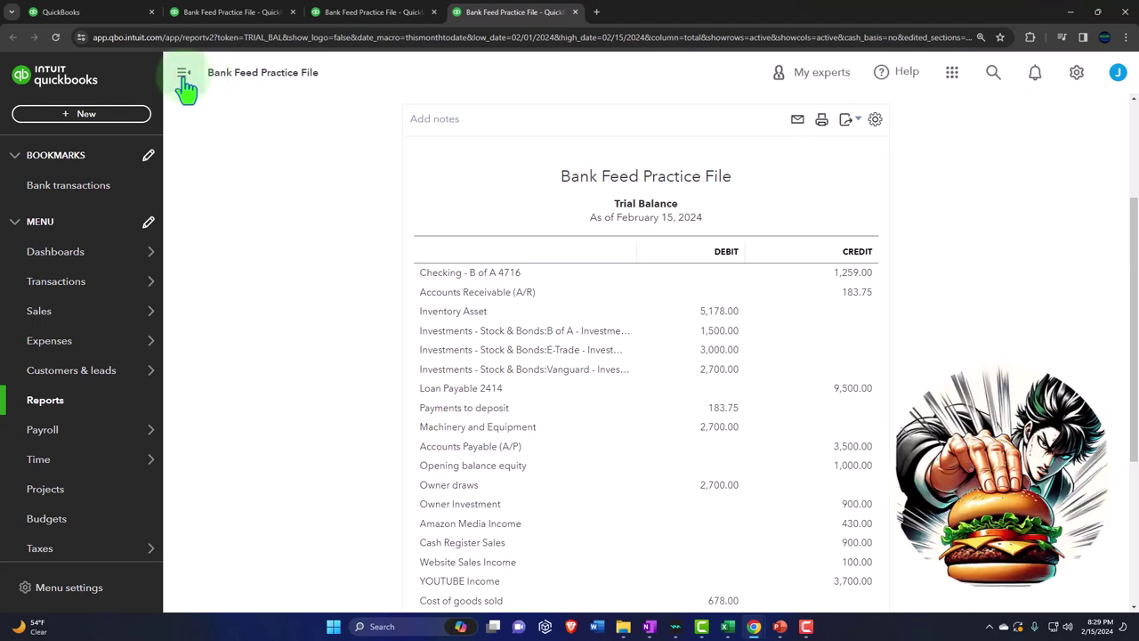
{"action": "left_click", "coordinate": [181, 74]}
{"action": "scroll", "coordinate": [165, 231], "scroll_direction": "up", "scroll_amount": 2}
{"action": "left_click", "coordinate": [233, 190]}
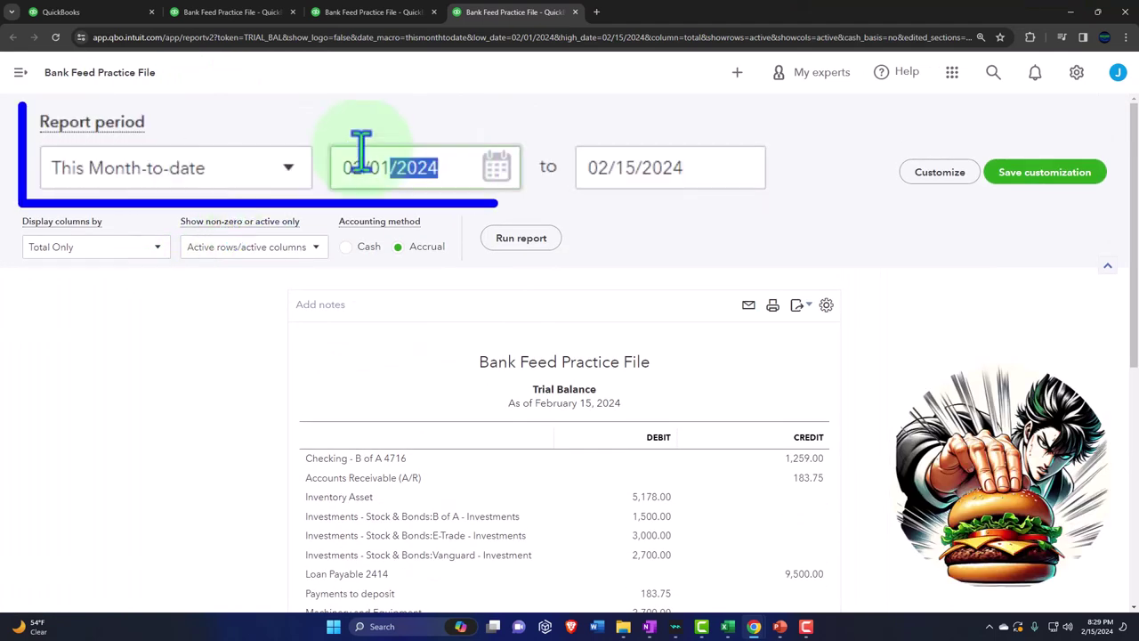
{"action": "type", "text": "010124"}
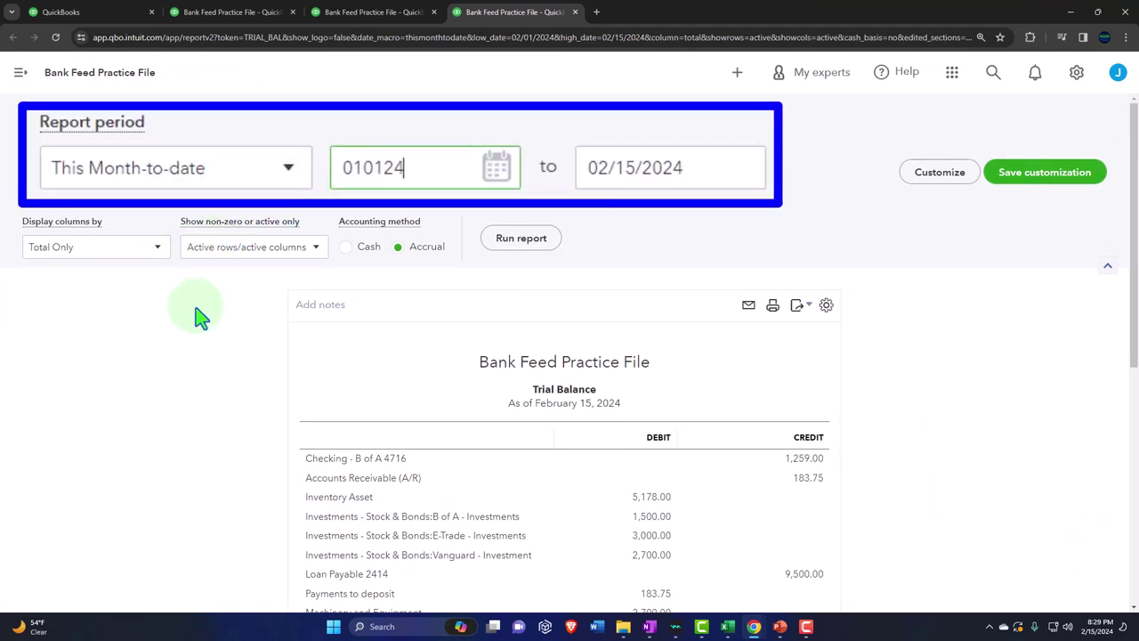
{"action": "key", "text": "Tab"}
{"action": "type", "text": "03/31/2024"}
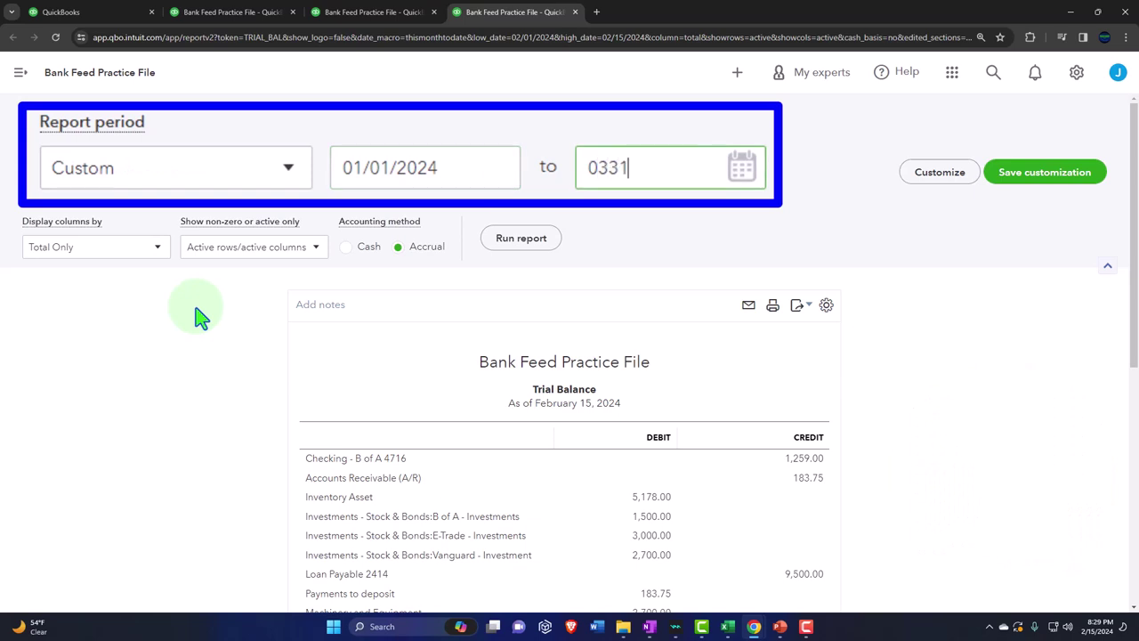
{"action": "key", "text": "Tab"}
- Display the Trial Balance columns by Months and run the report
{"action": "left_click", "coordinate": [147, 247]}
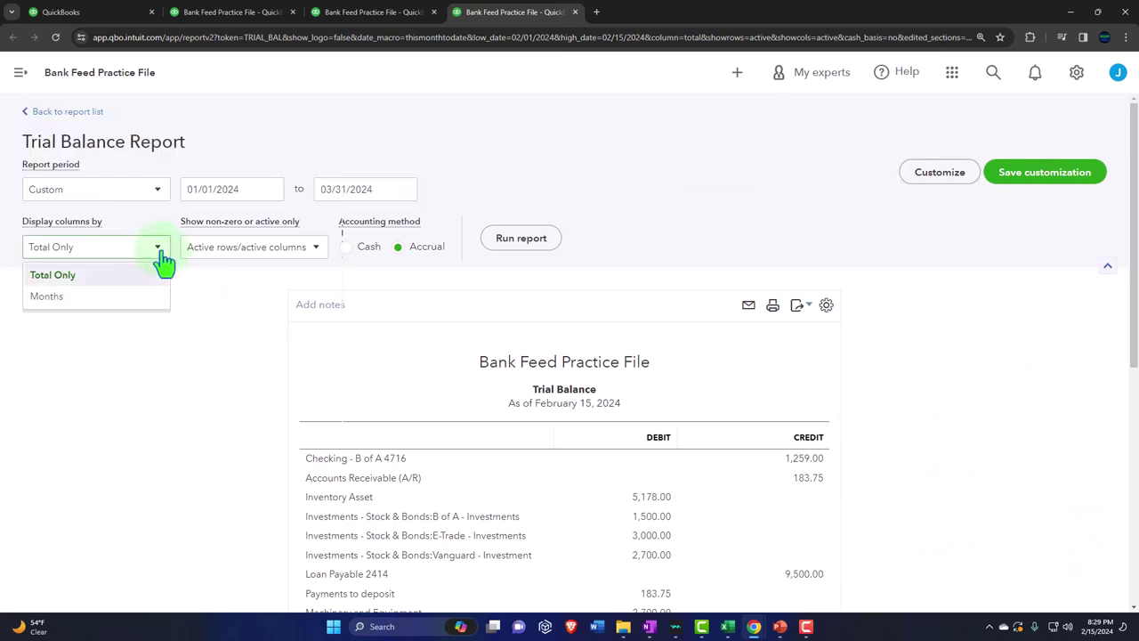
{"action": "left_click", "coordinate": [108, 292]}
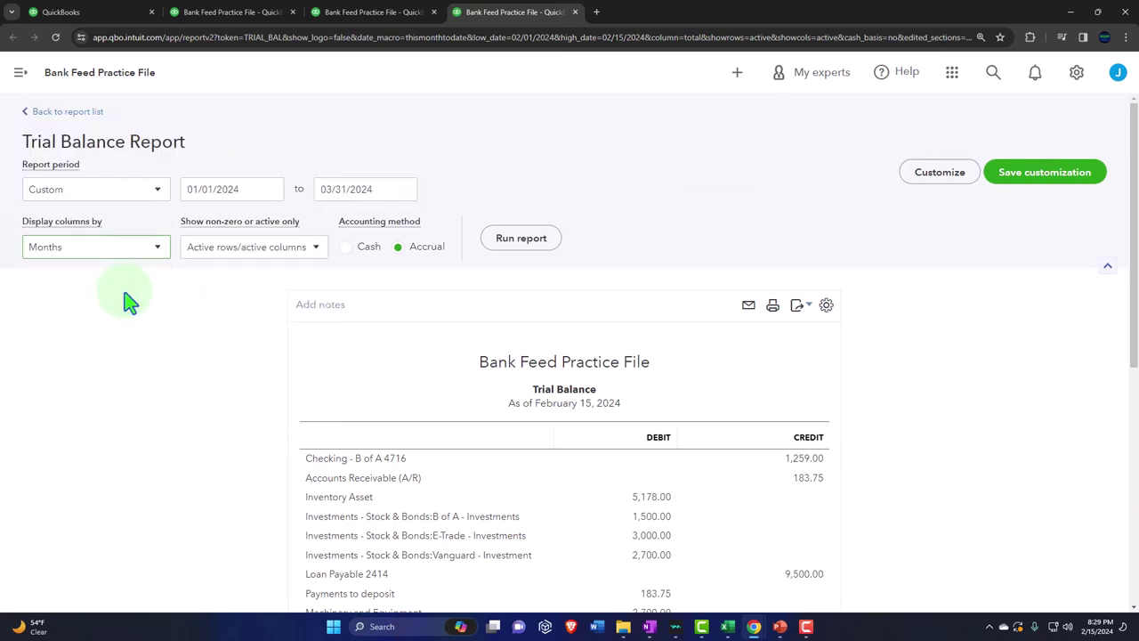
{"action": "left_click", "coordinate": [506, 239]}
{"action": "scroll", "coordinate": [508, 254], "scroll_direction": "down", "scroll_amount": 2}
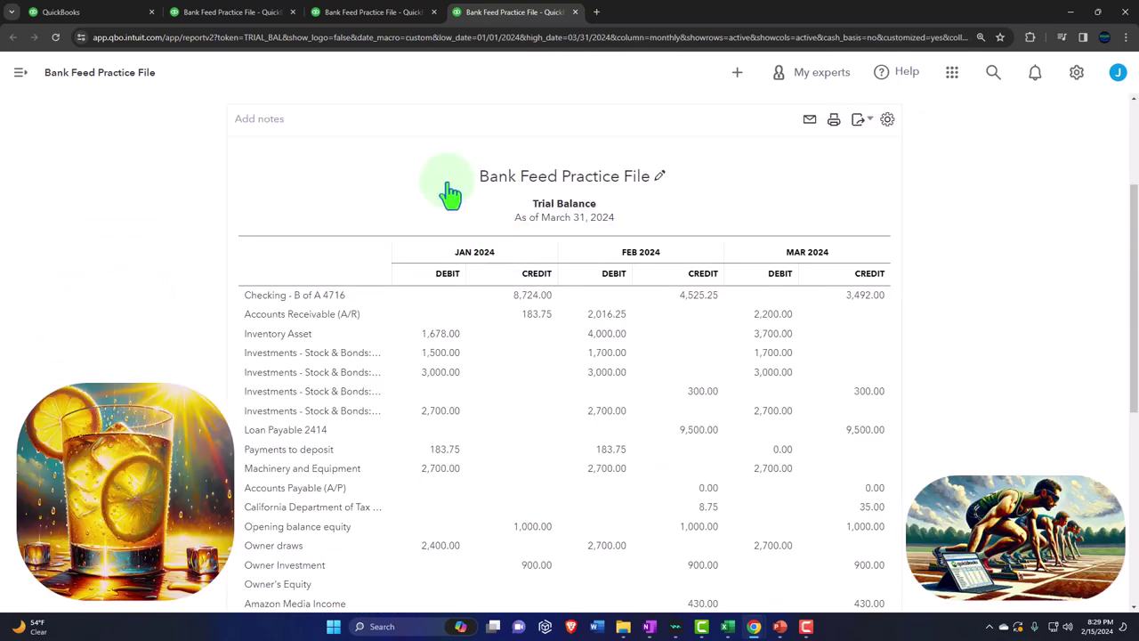
- Return to the Balance Sheet and examine its monthly assets, liabilities and equity sections
{"action": "left_click", "coordinate": [236, 14]}
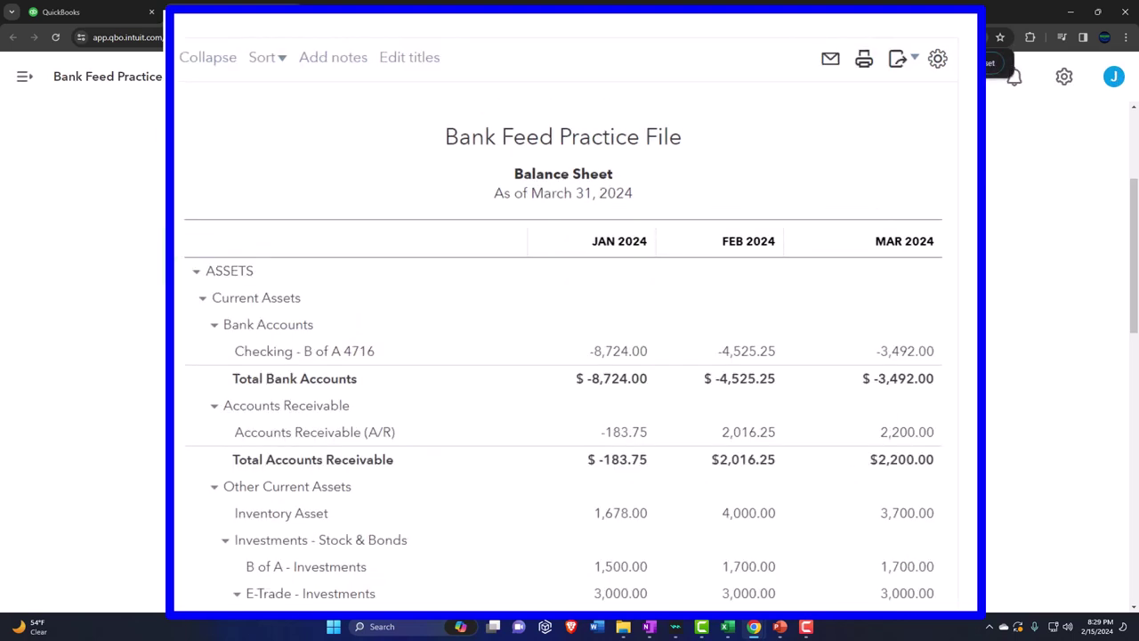
{"action": "scroll", "coordinate": [212, 230], "scroll_direction": "down", "scroll_amount": 2}
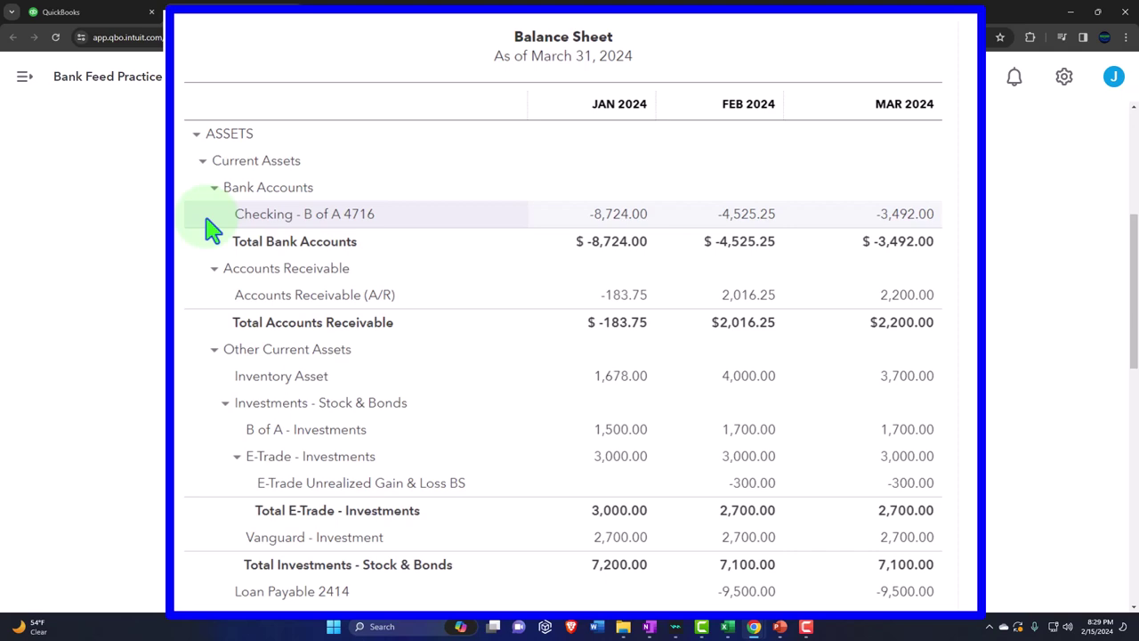
{"action": "scroll", "coordinate": [210, 230], "scroll_direction": "down", "scroll_amount": 6}
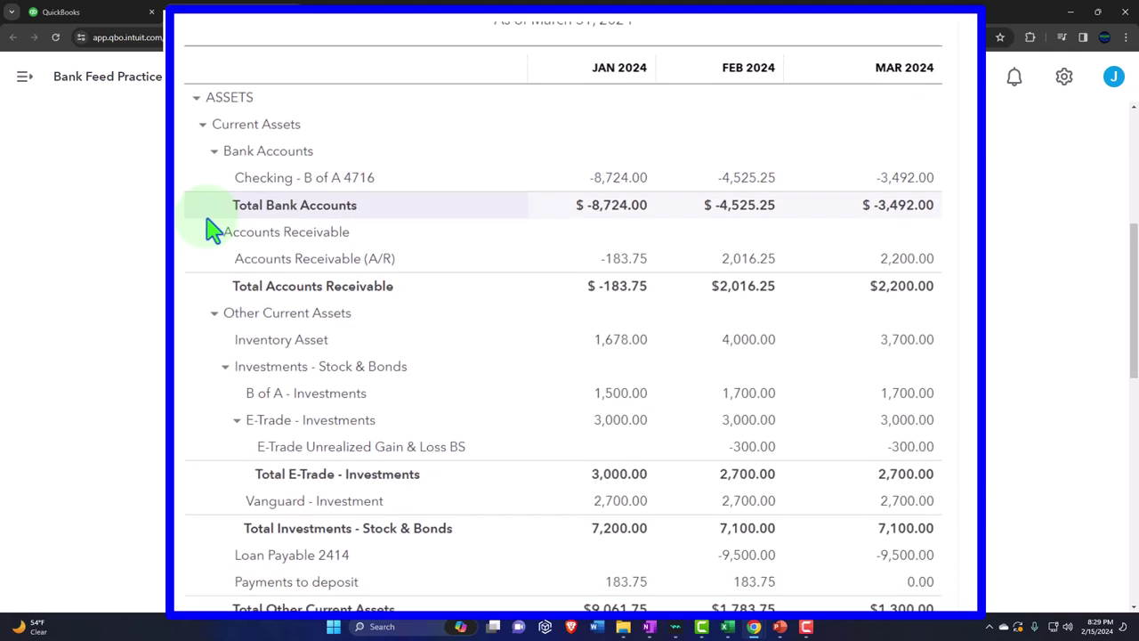
{"action": "scroll", "coordinate": [210, 230], "scroll_direction": "down", "scroll_amount": 2}
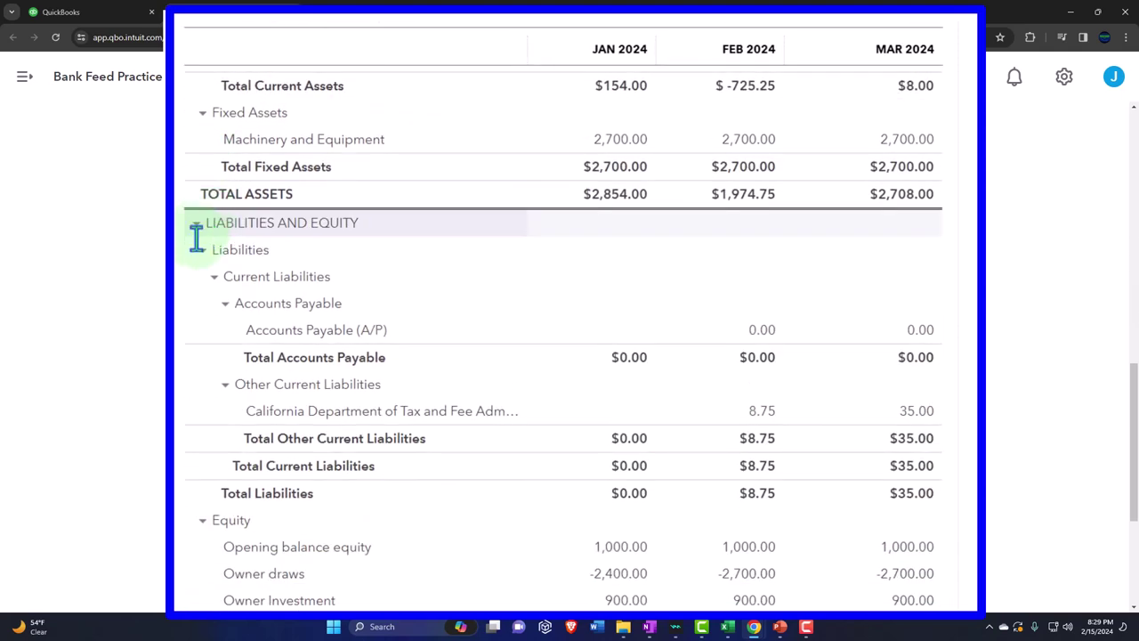
{"action": "scroll", "coordinate": [189, 275], "scroll_direction": "down", "scroll_amount": 1}
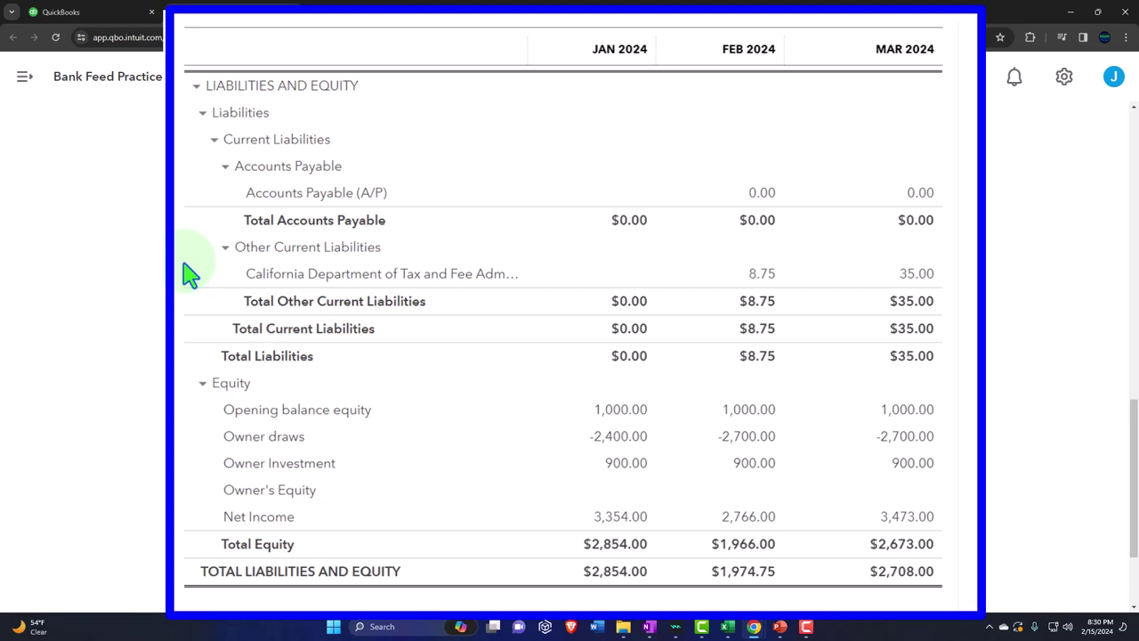
{"action": "scroll", "coordinate": [190, 274], "scroll_direction": "up", "scroll_amount": 7}
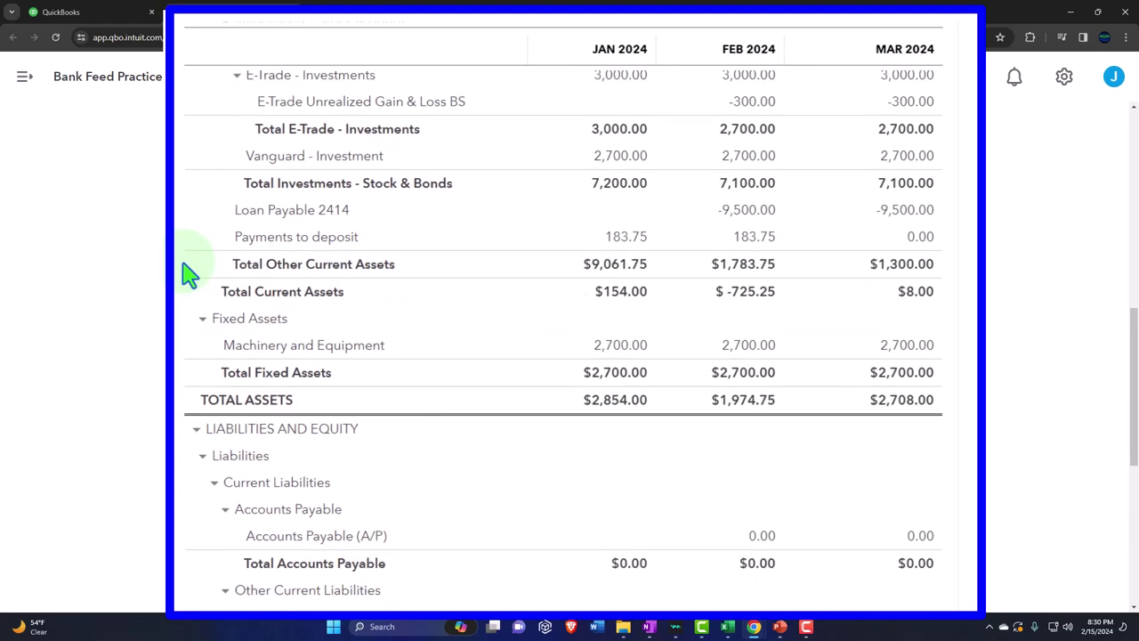
- Review the current assets on the Balance Sheet alongside the list of customer, vendor and other transaction forms
{"action": "scroll", "coordinate": [190, 274], "scroll_direction": "up", "scroll_amount": 2}
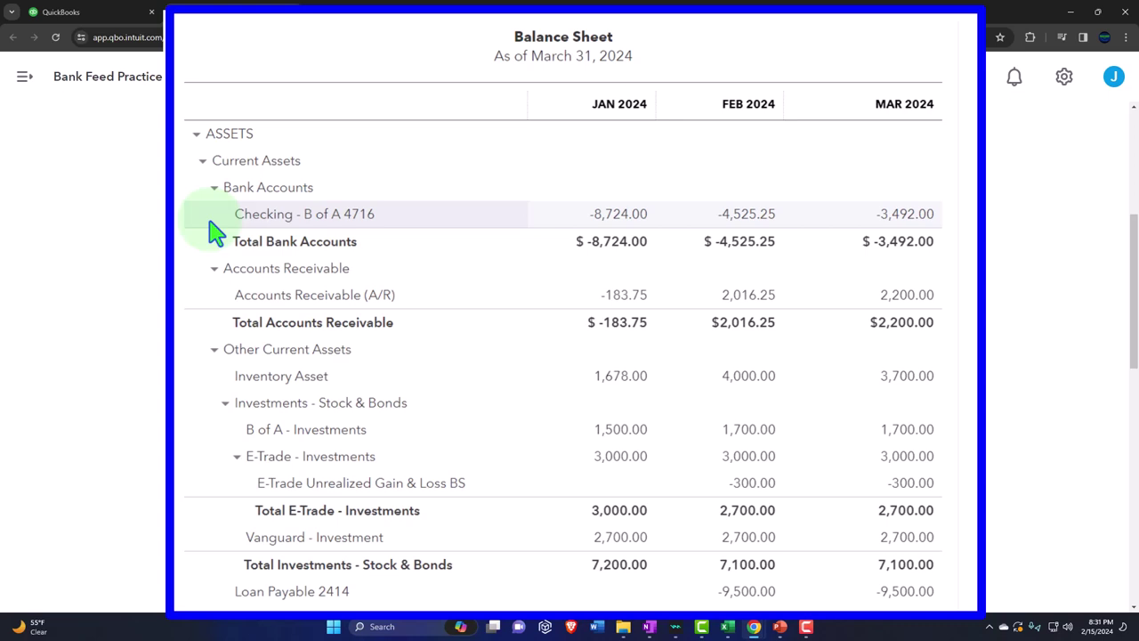
{"action": "left_click", "coordinate": [660, 78]}
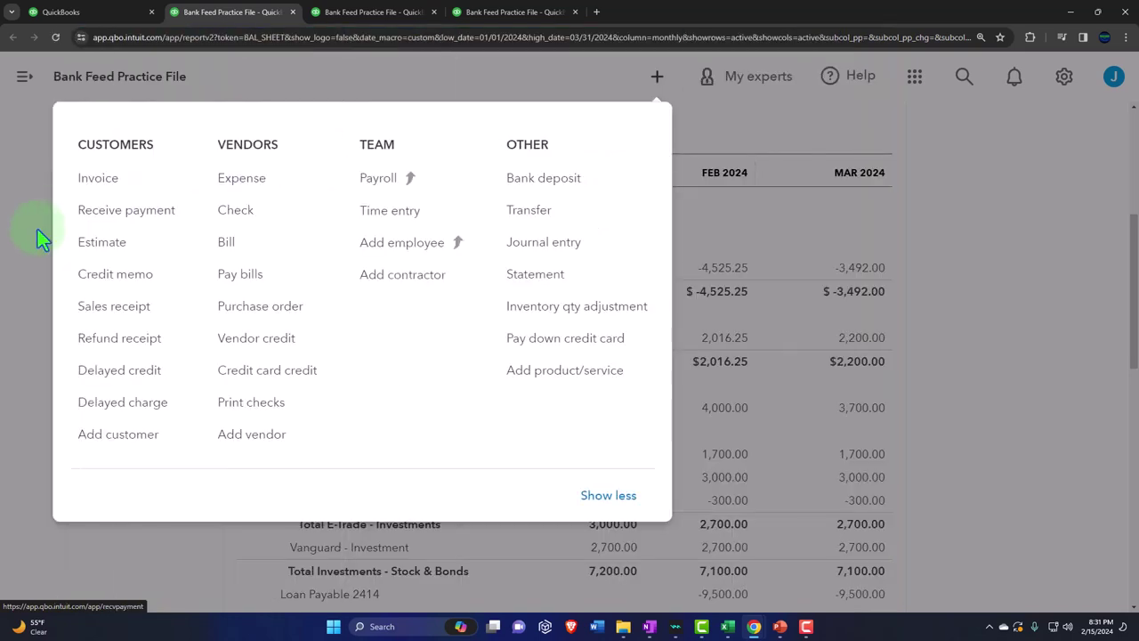
{"action": "left_click", "coordinate": [34, 229]}
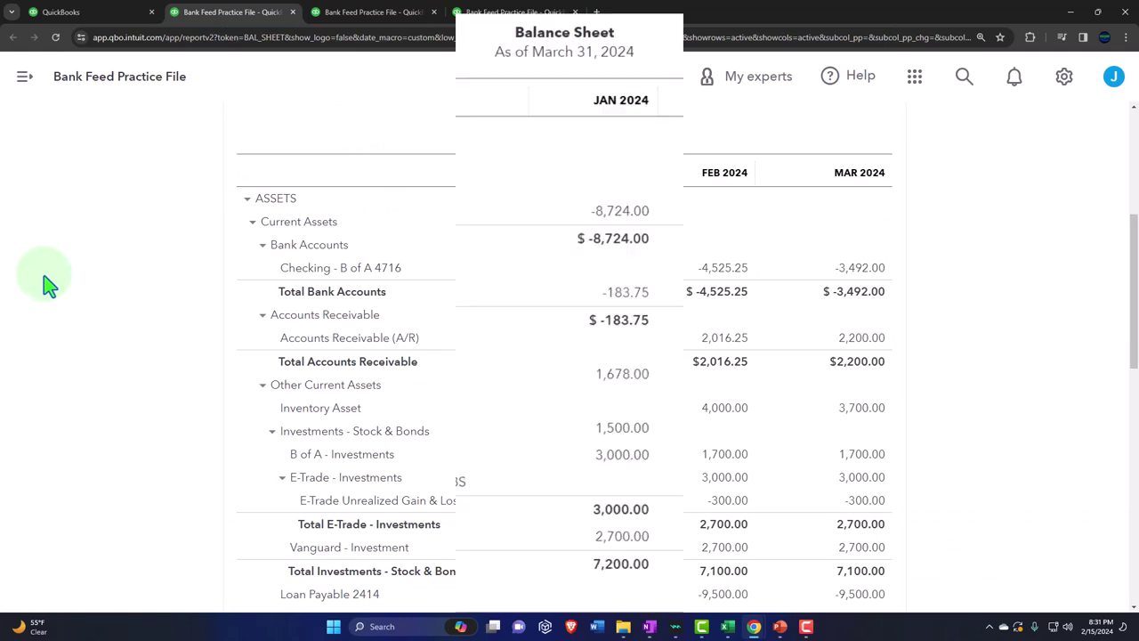
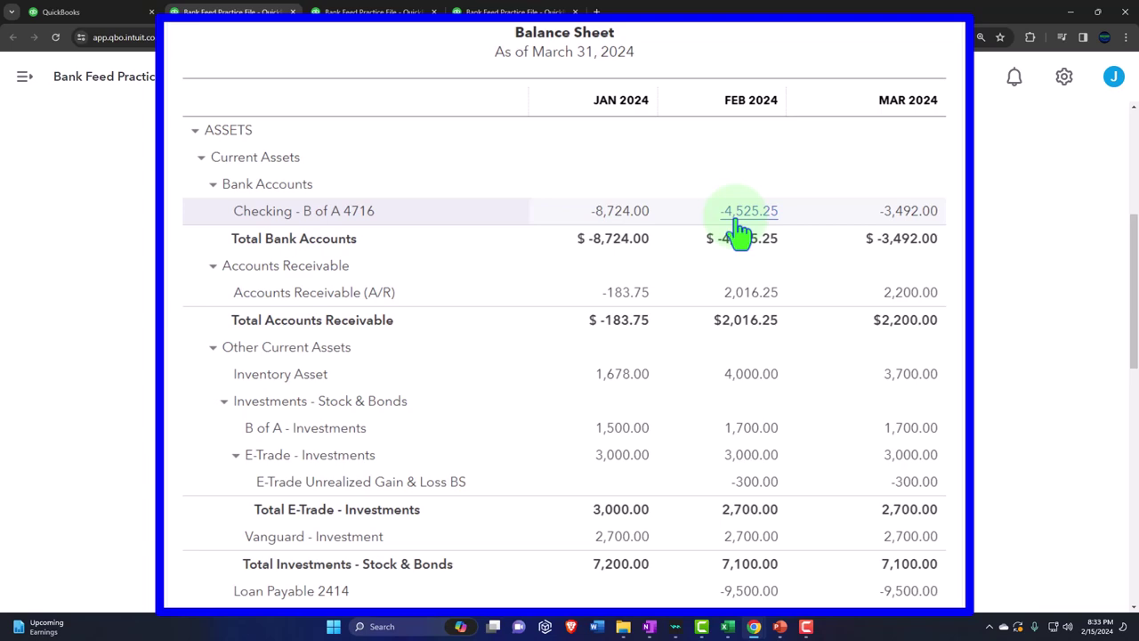
{"action": "left_click", "coordinate": [659, 82]}
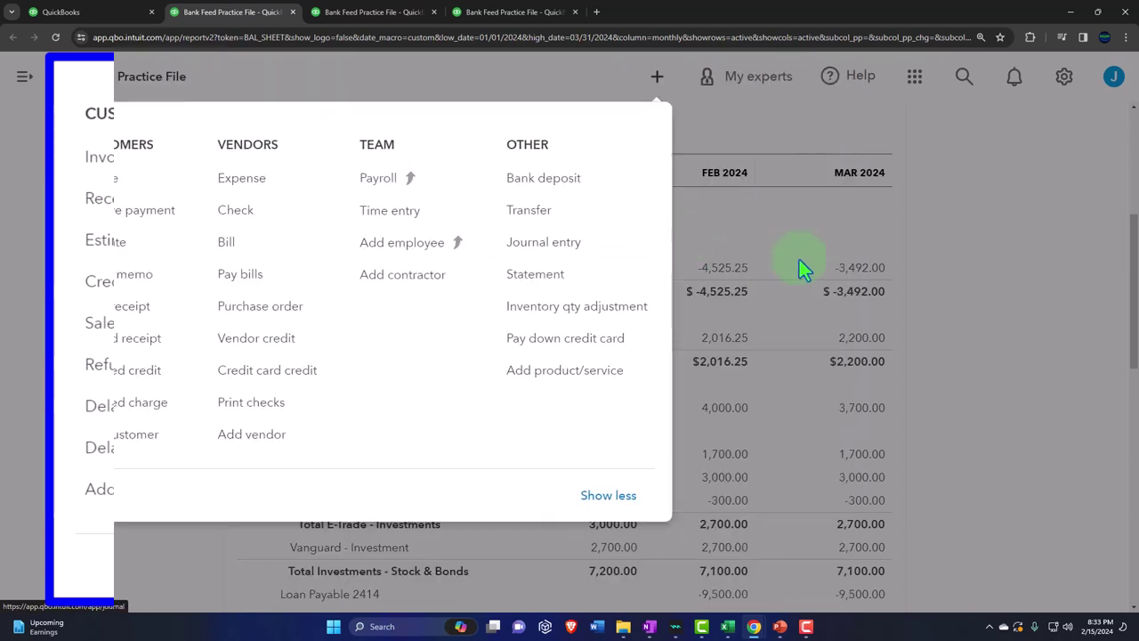
{"action": "left_click", "coordinate": [995, 299]}
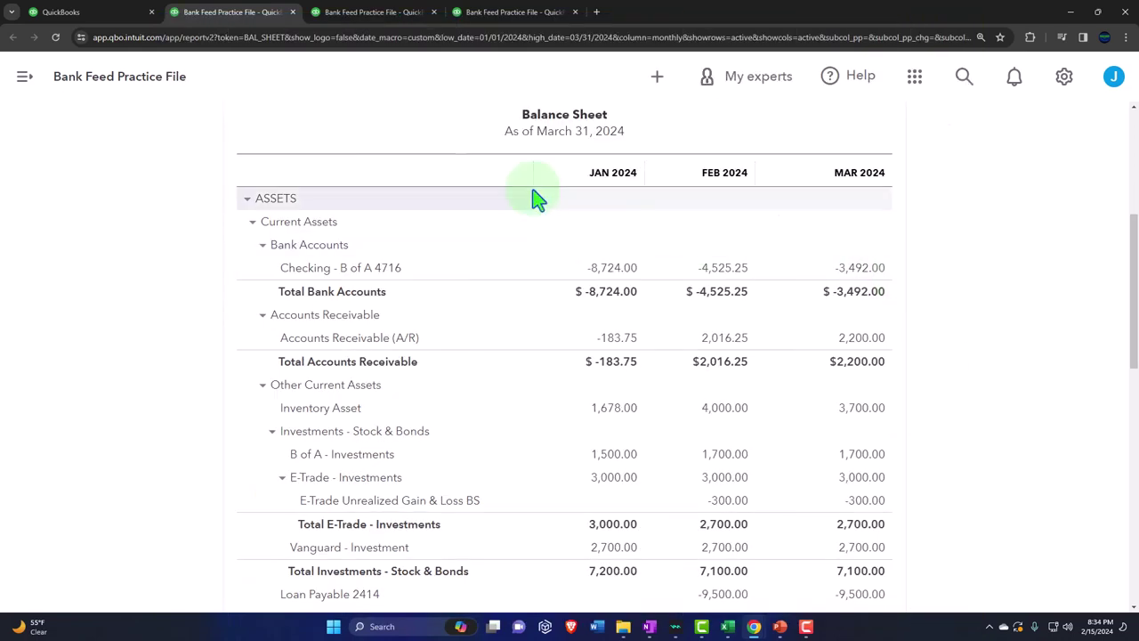
- Open the bank transactions of the Checking - B of A account, with the navigation menu collapsed
{"action": "left_click", "coordinate": [107, 12]}
{"action": "mouse_move", "coordinate": [70, 331]}
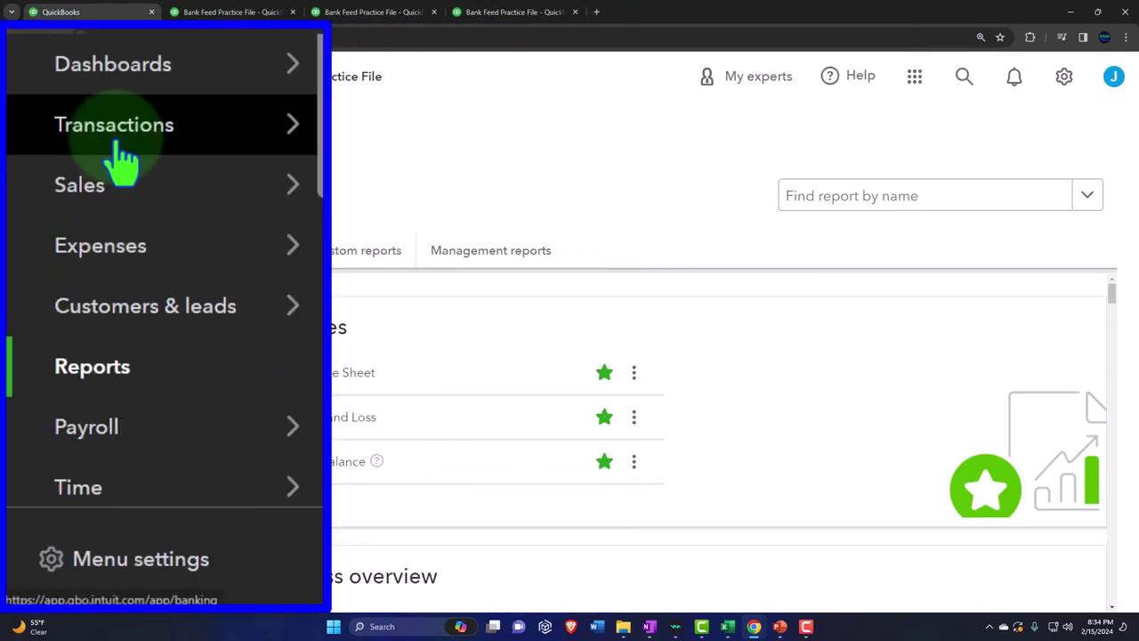
{"action": "left_click", "coordinate": [70, 329]}
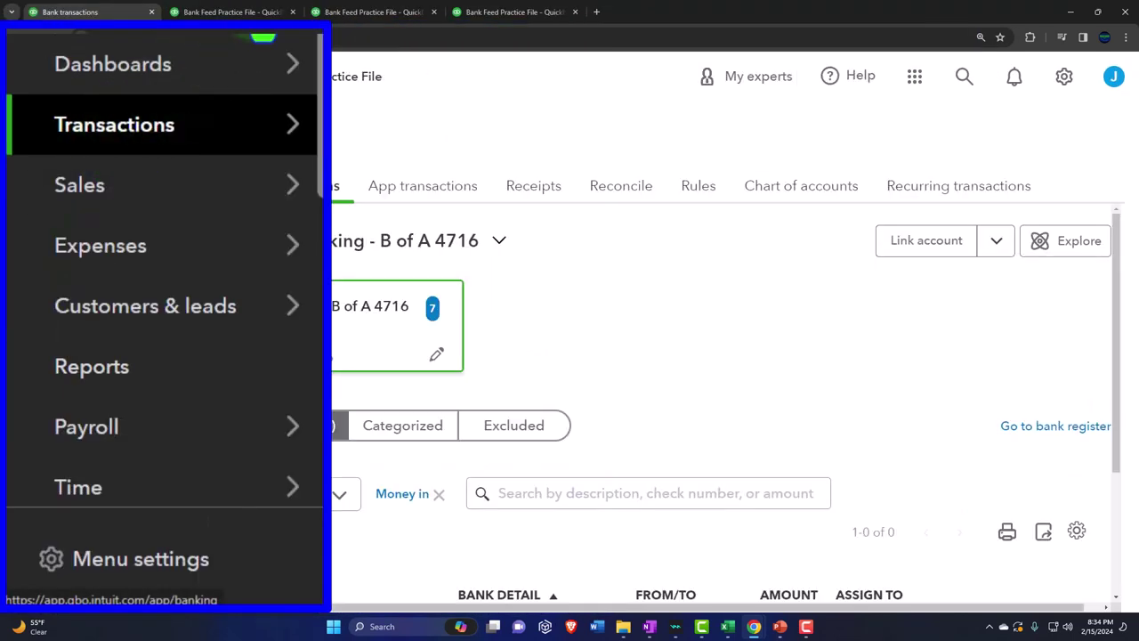
{"action": "left_click", "coordinate": [220, 77]}
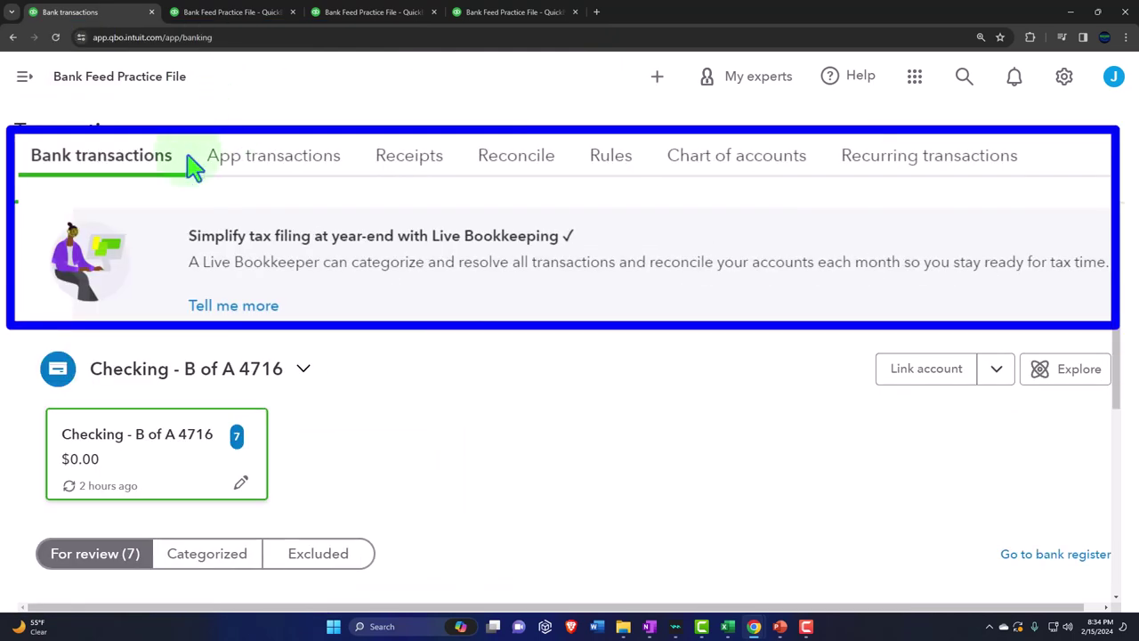
{"action": "left_click", "coordinate": [1113, 233]}
{"action": "scroll", "coordinate": [614, 378], "scroll_direction": "down", "scroll_amount": 1}
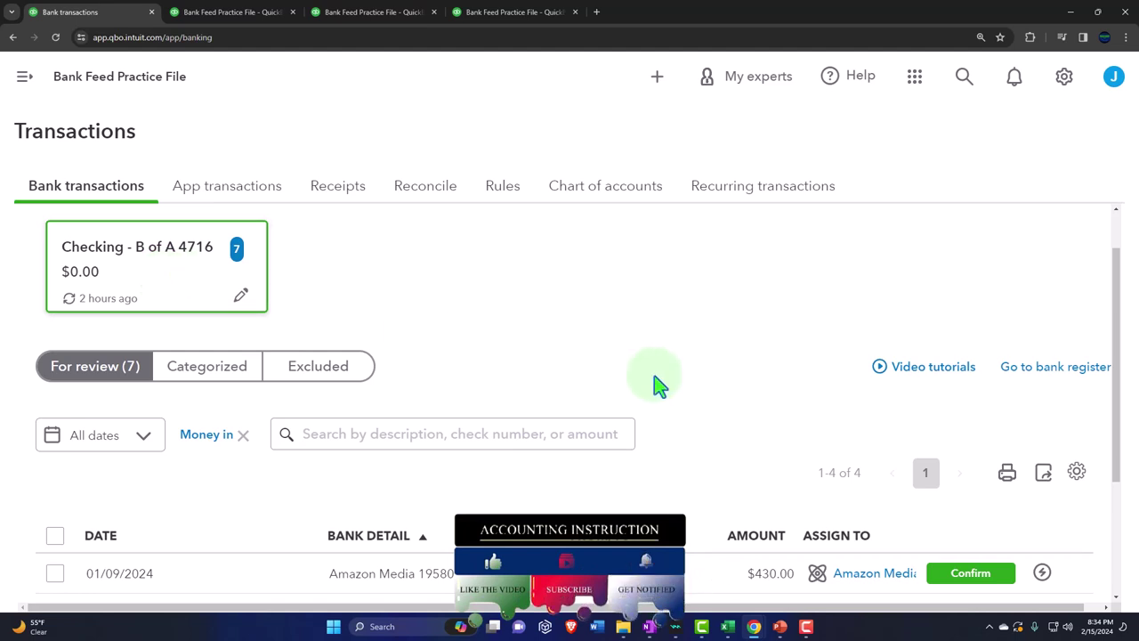
- Examine the file upload and account linking options for bank feeds, leaving the bank connection page without linking anything
{"action": "left_click", "coordinate": [995, 242]}
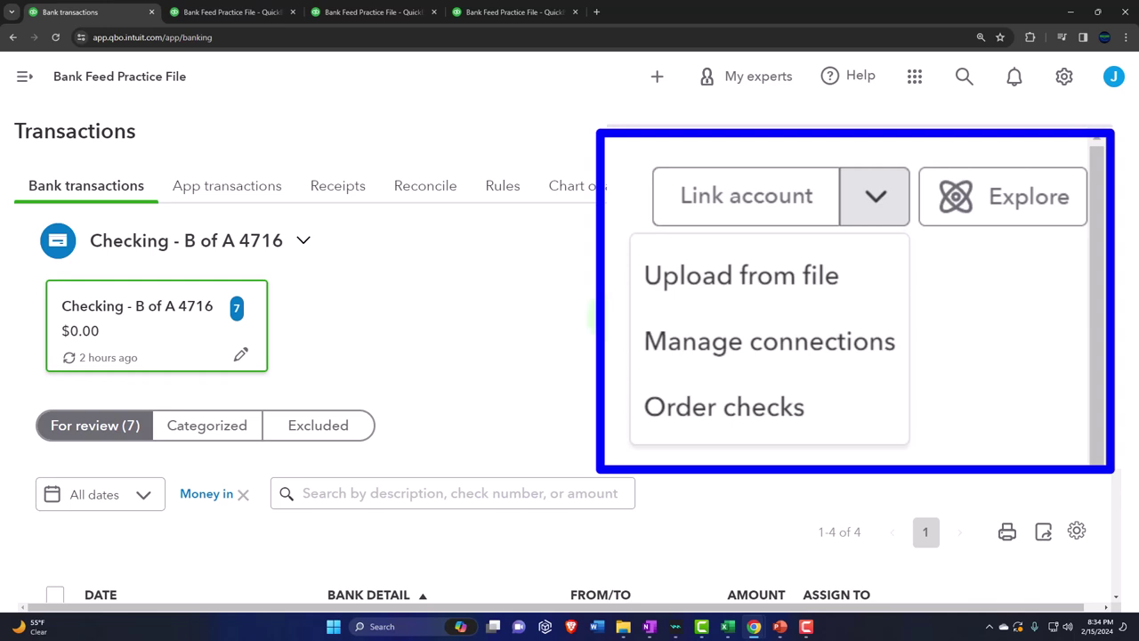
{"action": "key", "text": "ctrl+minus"}
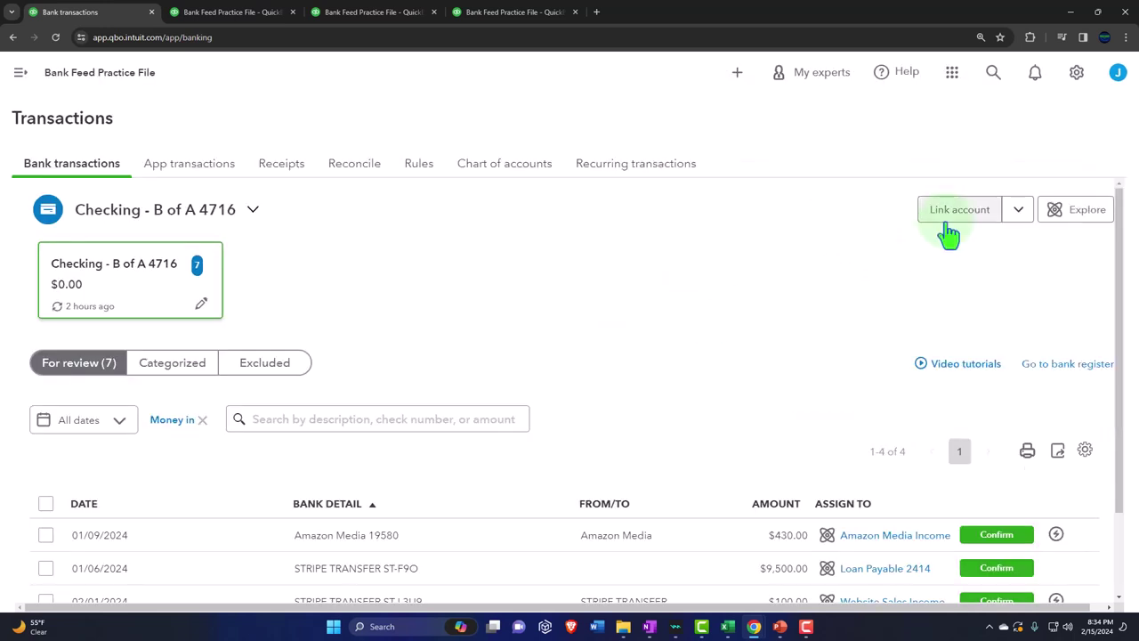
{"action": "left_click", "coordinate": [949, 233]}
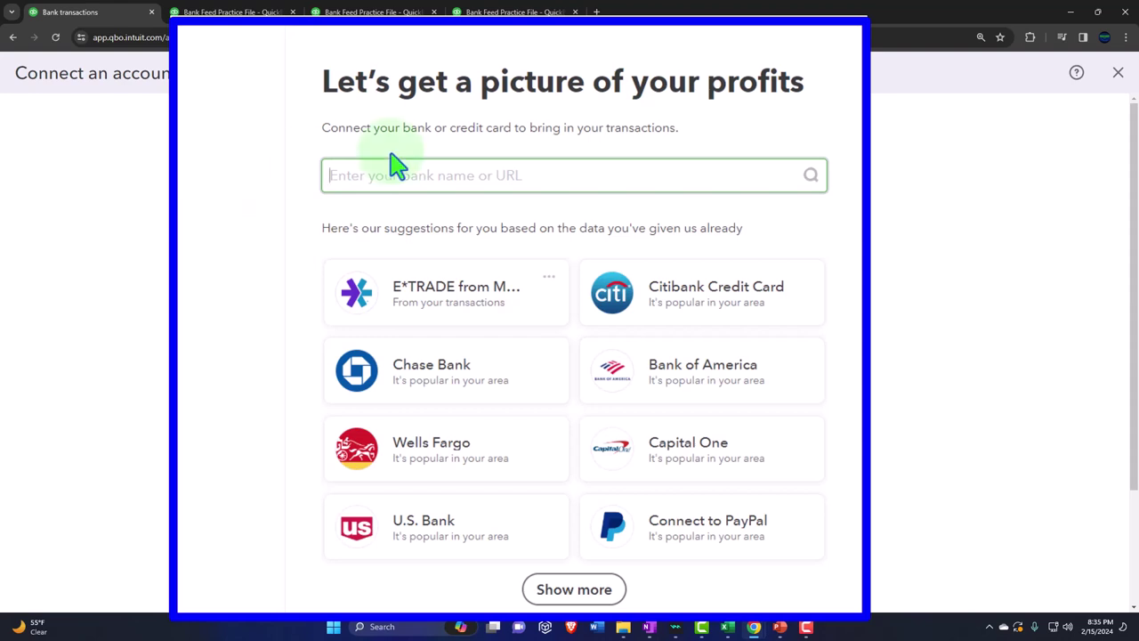
{"action": "left_click", "coordinate": [1117, 77]}
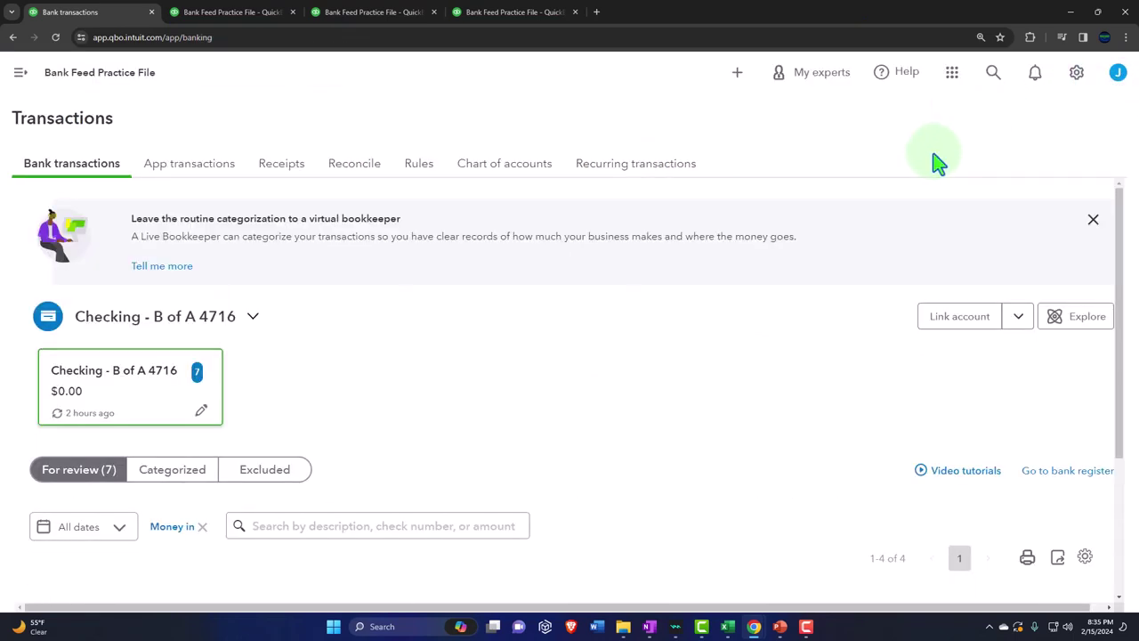
- Open the chart of accounts and look through its asset, liability and equity accounts
{"action": "left_click", "coordinate": [499, 167]}
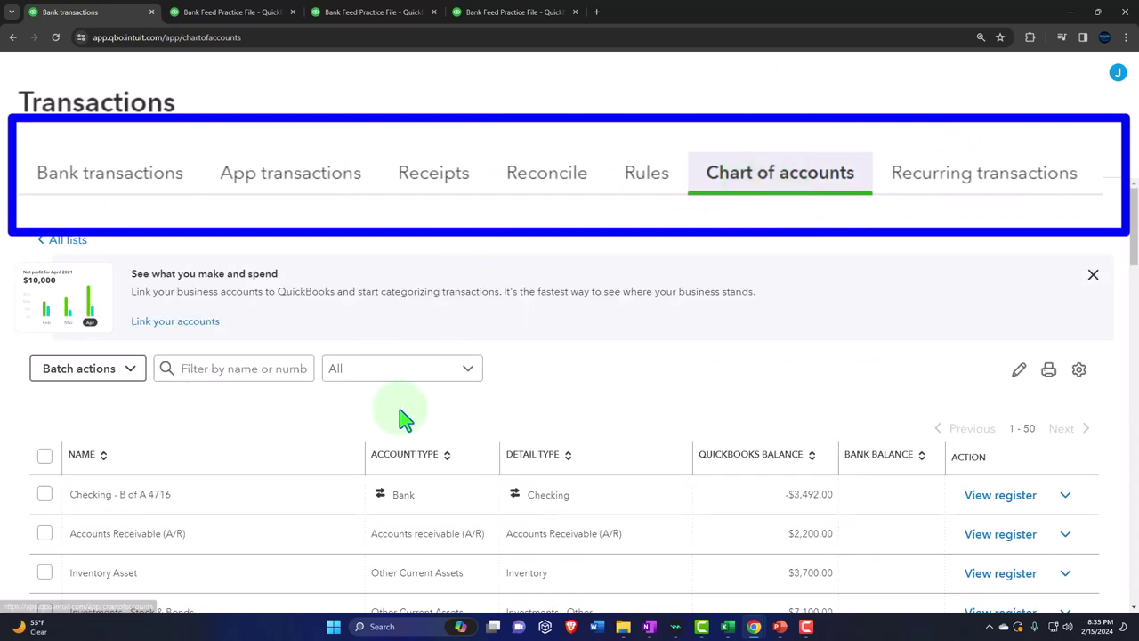
{"action": "scroll", "coordinate": [402, 416], "scroll_direction": "down", "scroll_amount": 5}
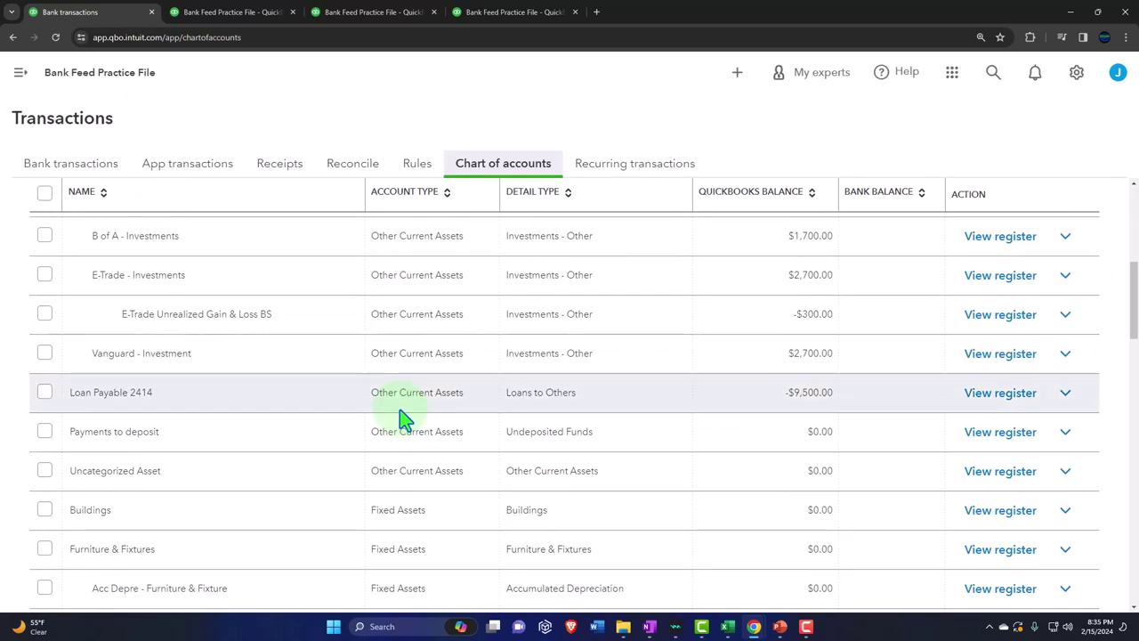
{"action": "scroll", "coordinate": [402, 417], "scroll_direction": "down", "scroll_amount": 5}
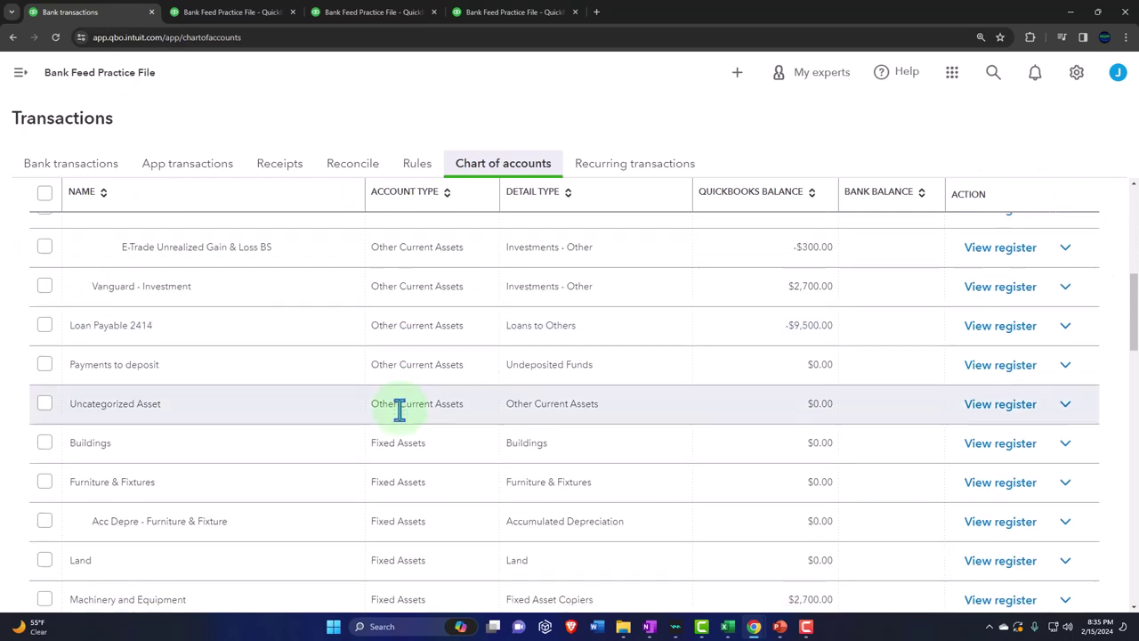
{"action": "scroll", "coordinate": [200, 352], "scroll_direction": "down", "scroll_amount": 1}
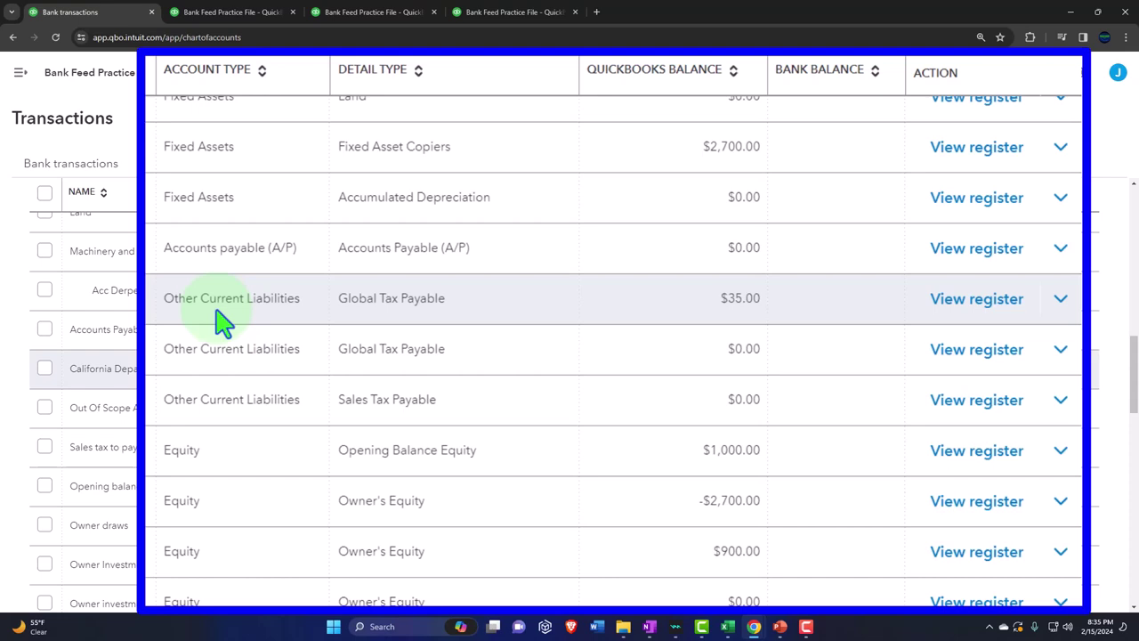
{"action": "scroll", "coordinate": [415, 385], "scroll_direction": "up", "scroll_amount": 15}
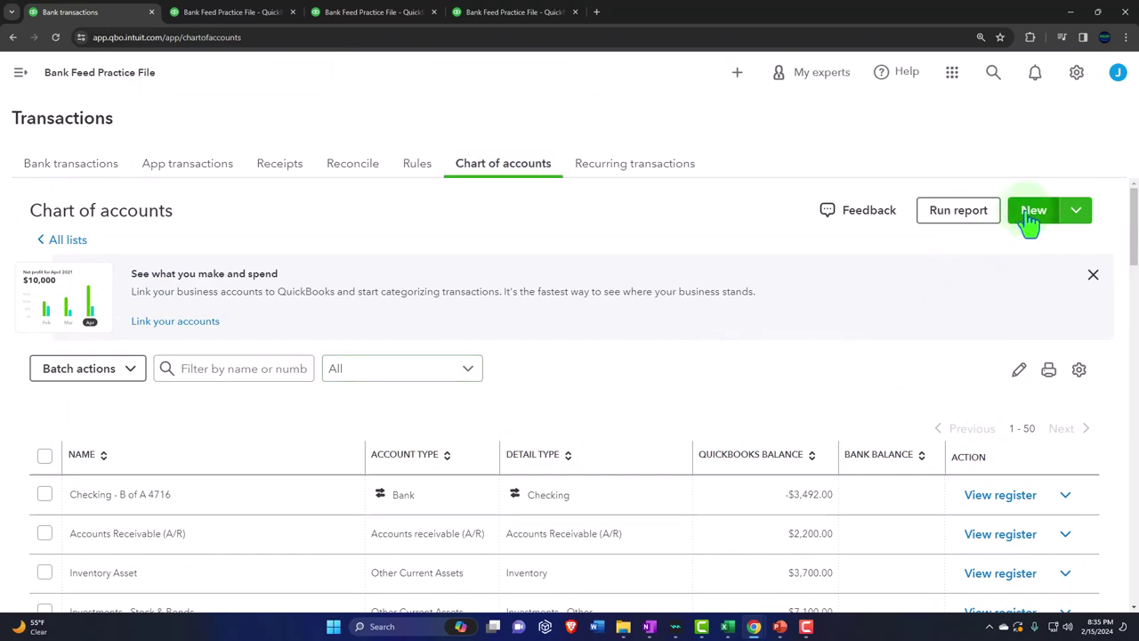
- Create a Credit Card type account named Credit Card and check its entry in the chart of accounts
{"action": "left_click", "coordinate": [1031, 215]}
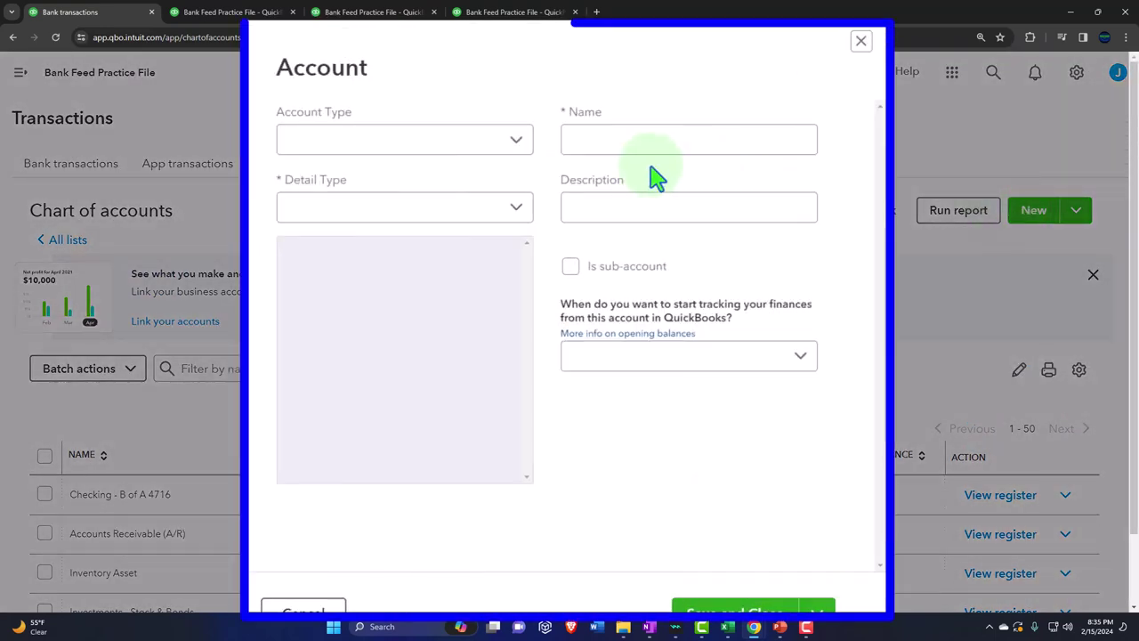
{"action": "left_click", "coordinate": [519, 142]}
{"action": "scroll", "coordinate": [475, 257], "scroll_direction": "down", "scroll_amount": 3}
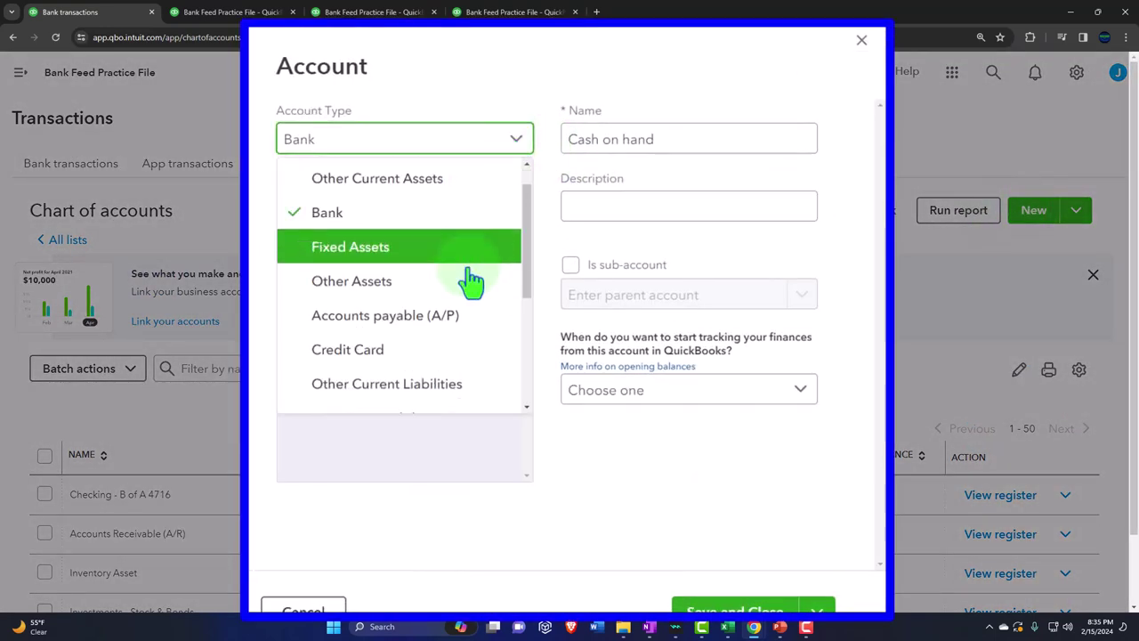
{"action": "left_click", "coordinate": [432, 317]}
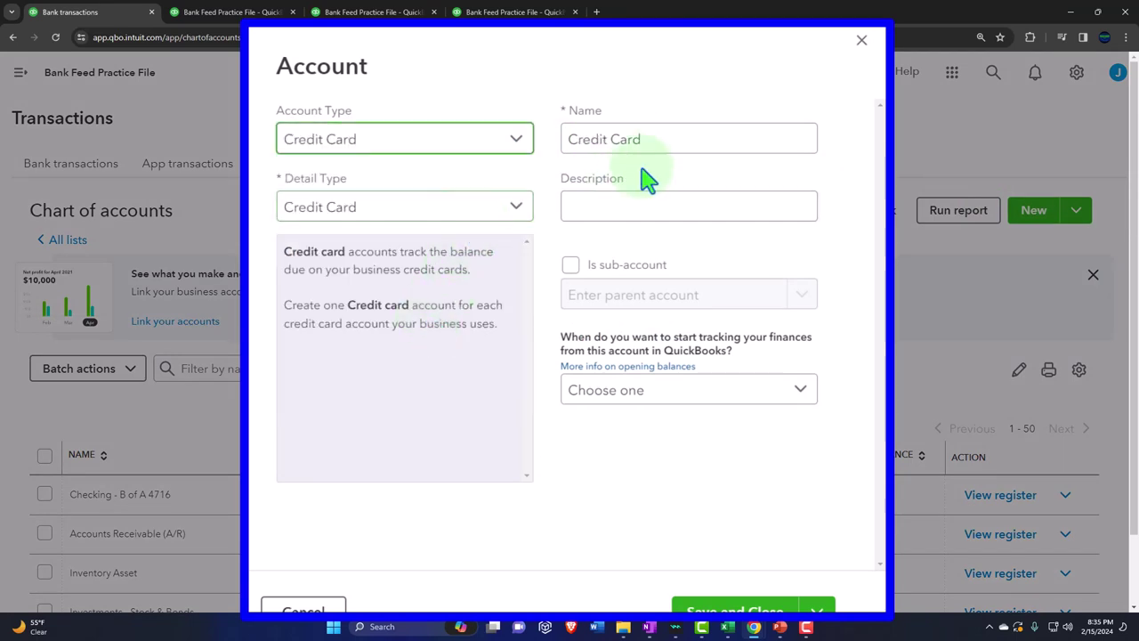
{"action": "left_click", "coordinate": [665, 143]}
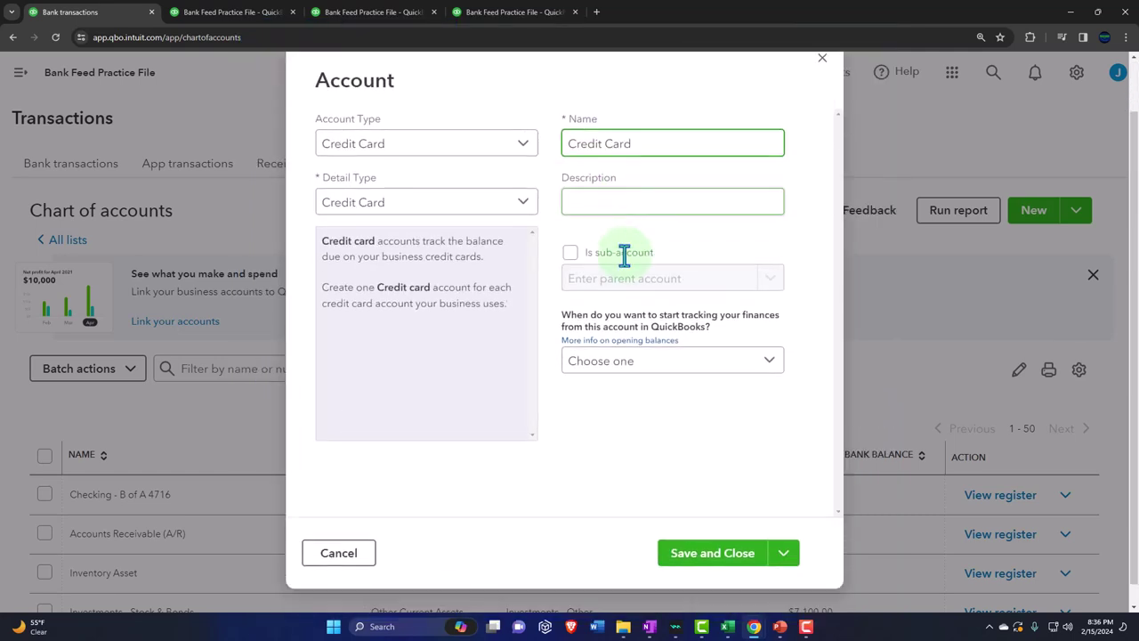
{"action": "left_click", "coordinate": [735, 589]}
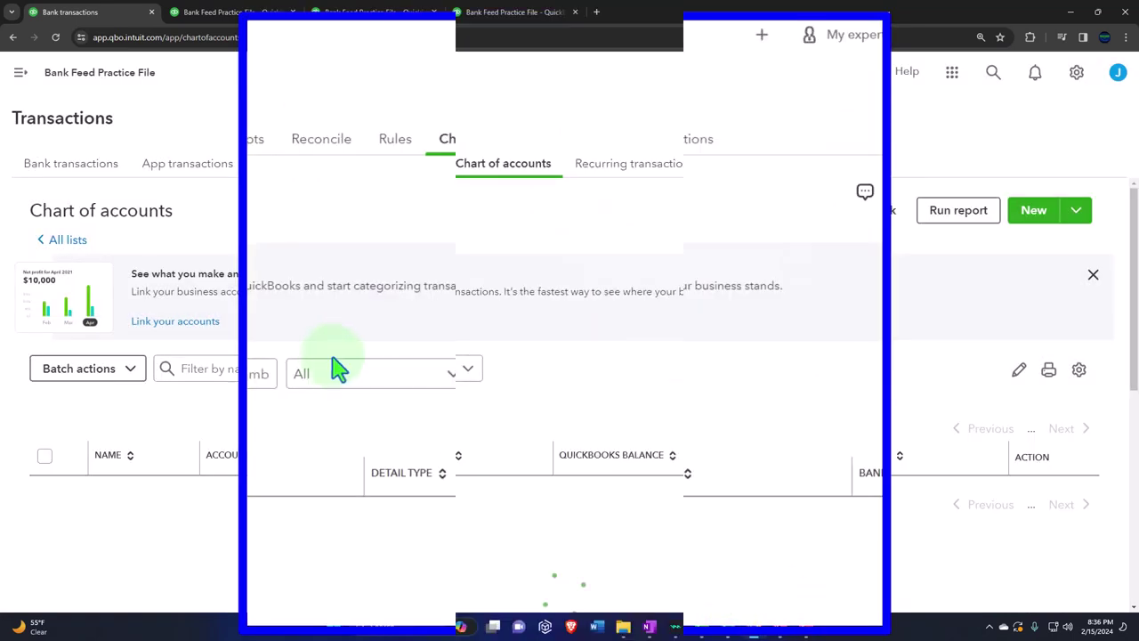
{"action": "scroll", "coordinate": [351, 363], "scroll_direction": "down", "scroll_amount": 5}
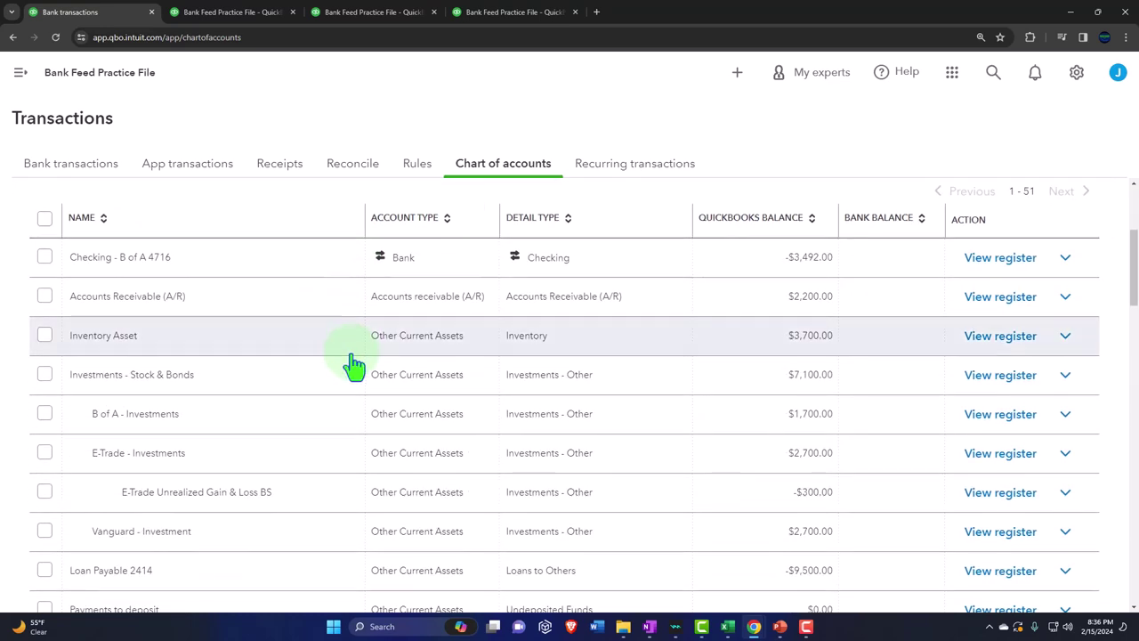
{"action": "scroll", "coordinate": [351, 363], "scroll_direction": "down", "scroll_amount": 4}
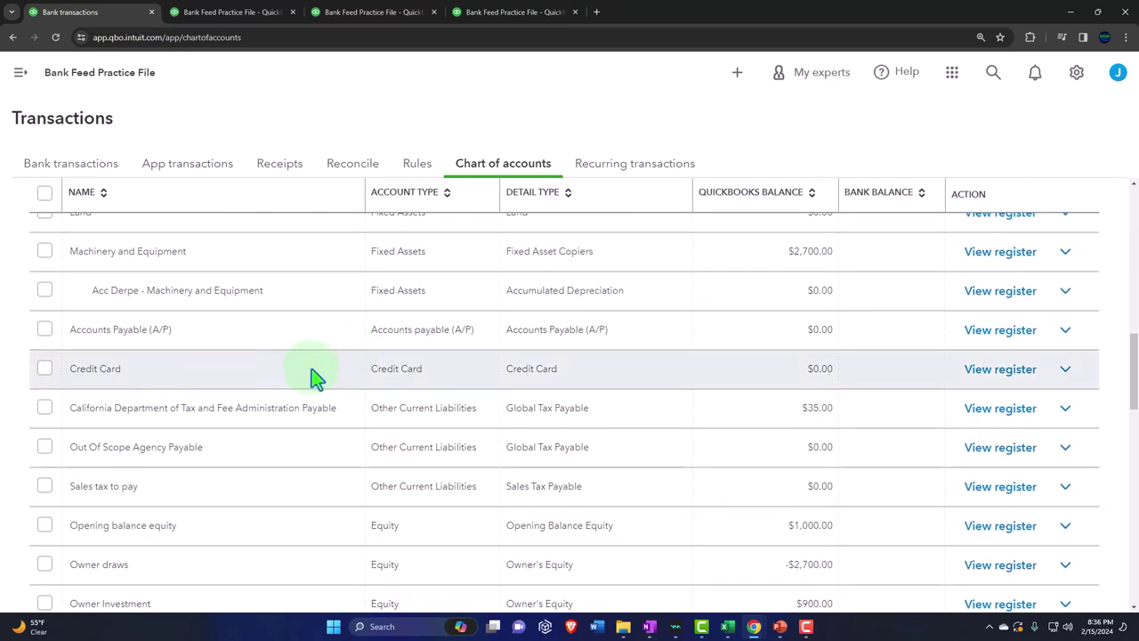
- Start another new account with account and detail type Credit Card, named Amex - Credit Card
{"action": "scroll", "coordinate": [312, 369], "scroll_direction": "up", "scroll_amount": 5}
{"action": "scroll", "coordinate": [313, 375], "scroll_direction": "up", "scroll_amount": 3}
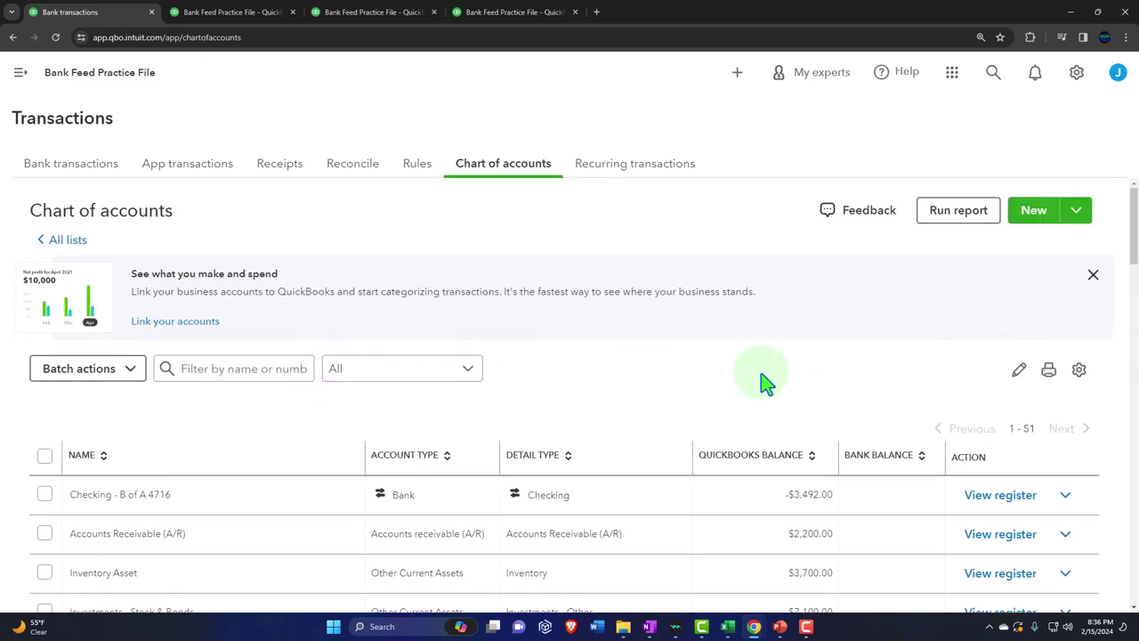
{"action": "left_click", "coordinate": [1035, 212]}
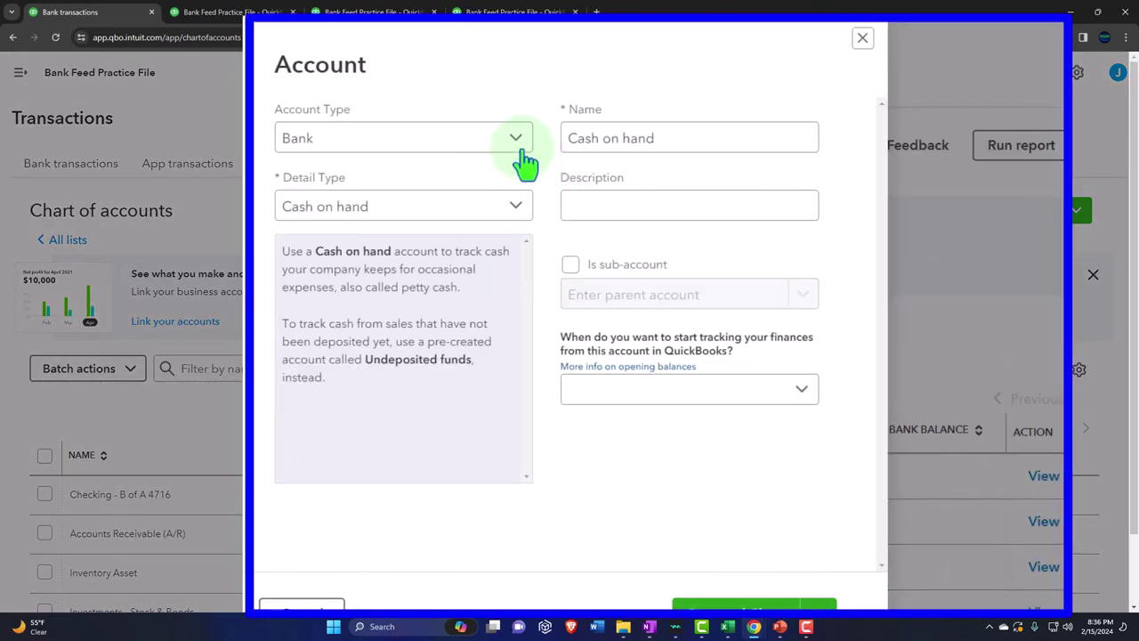
{"action": "left_click", "coordinate": [523, 145]}
{"action": "left_click", "coordinate": [427, 385]}
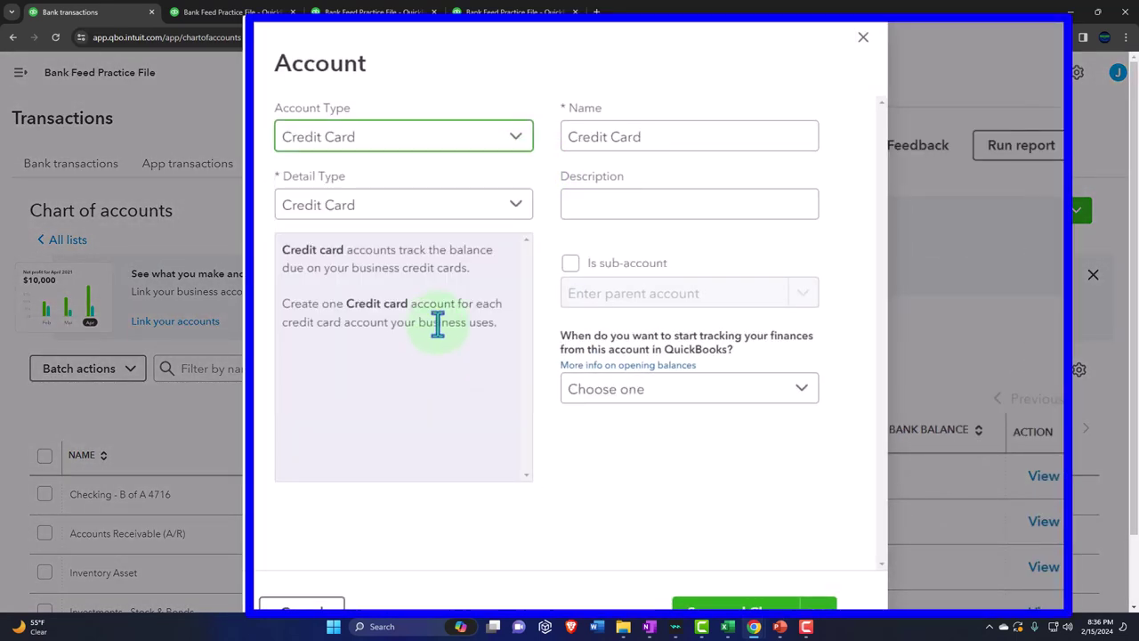
{"action": "left_click", "coordinate": [490, 209]}
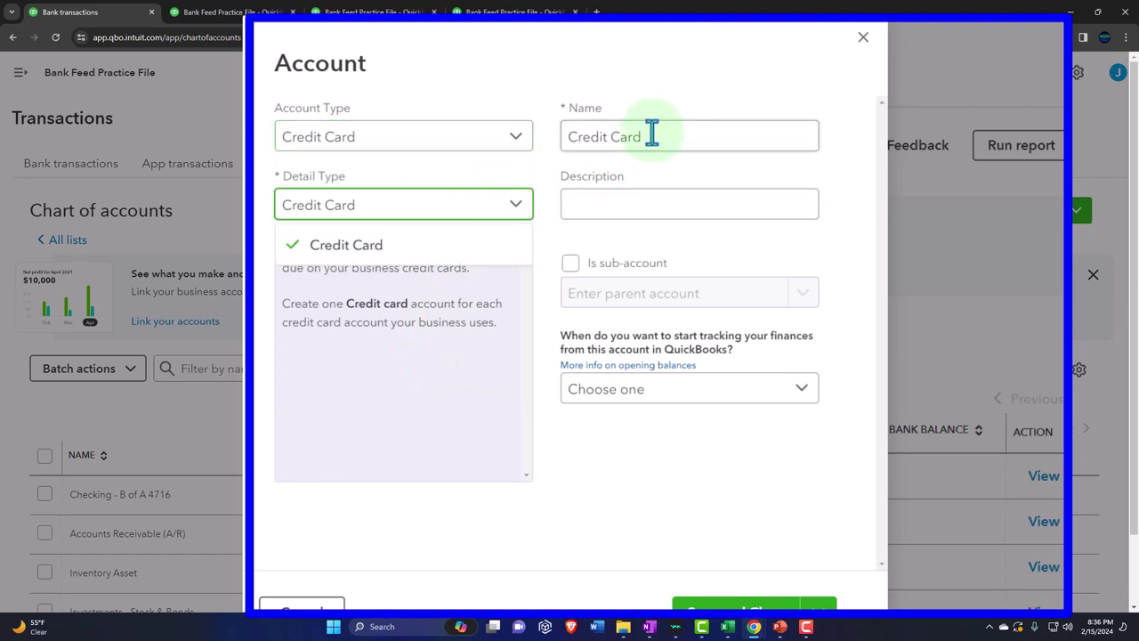
{"action": "left_click", "coordinate": [572, 137]}
{"action": "type", "text": "Amex -"}
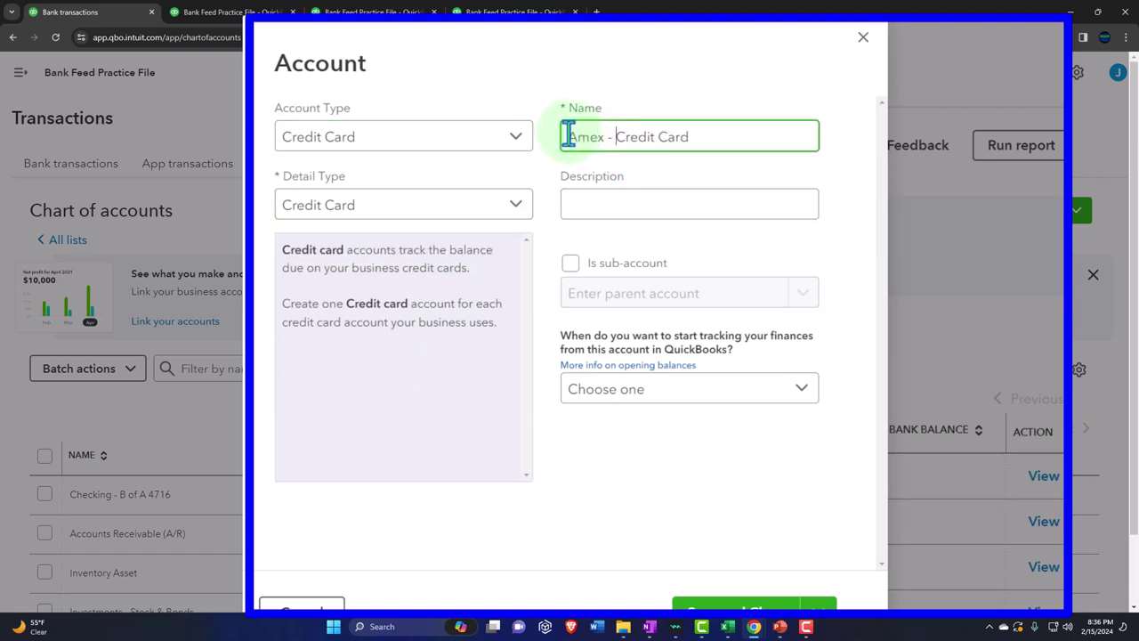
- Make the Amex account a sub-account of Credit Card and save it
{"action": "left_click", "coordinate": [569, 264]}
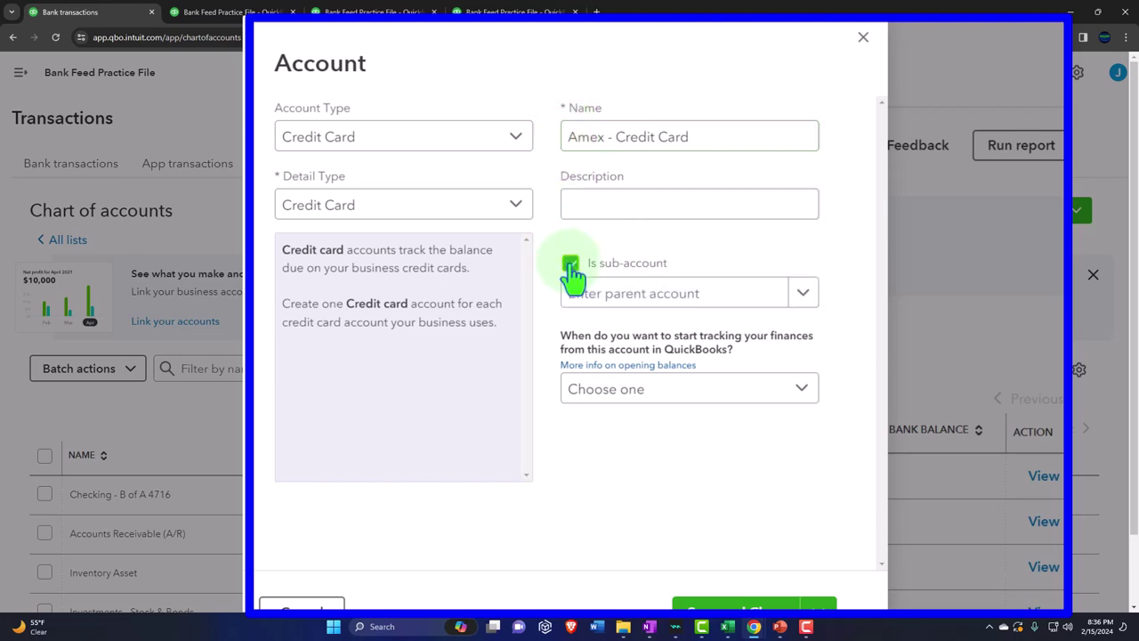
{"action": "left_click", "coordinate": [803, 297]}
{"action": "type", "text": "cre"}
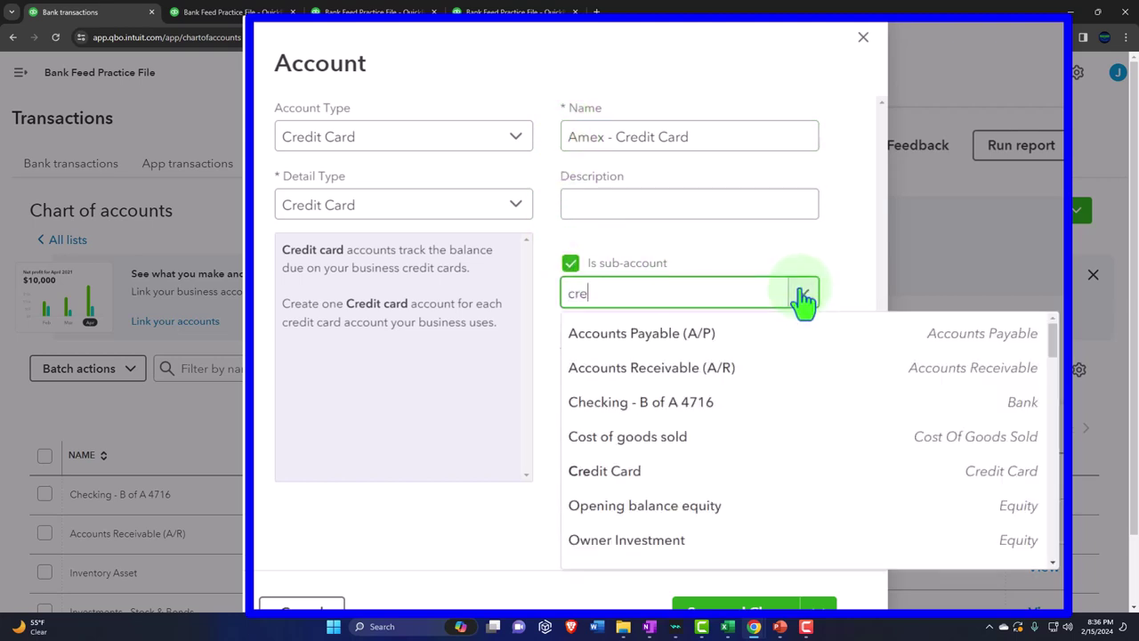
{"action": "left_click", "coordinate": [675, 344]}
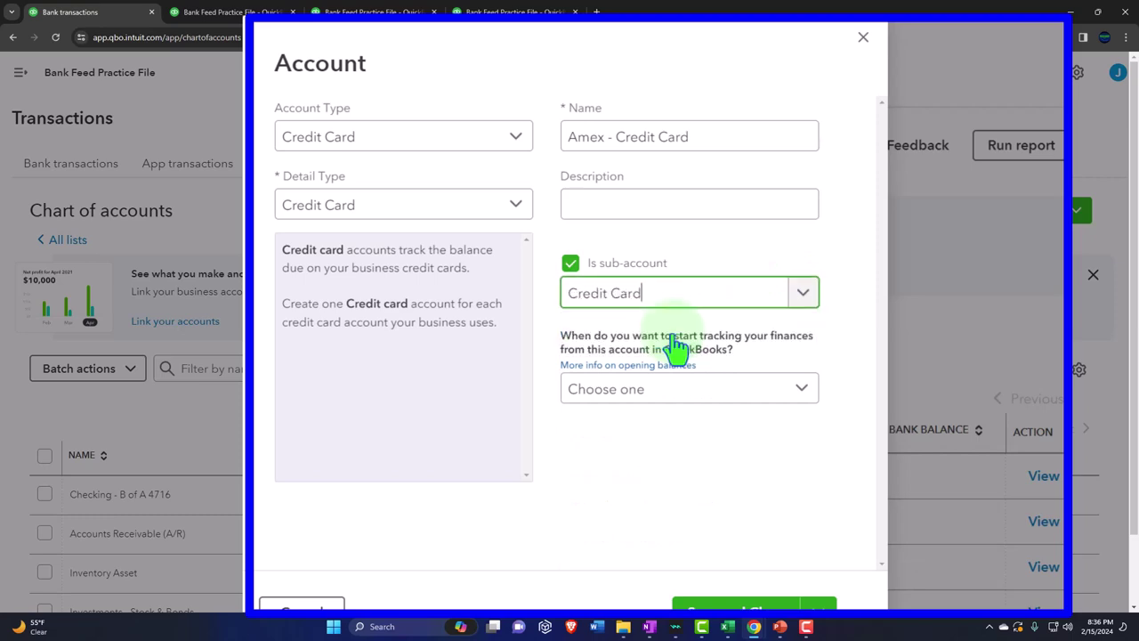
{"action": "left_click", "coordinate": [743, 588]}
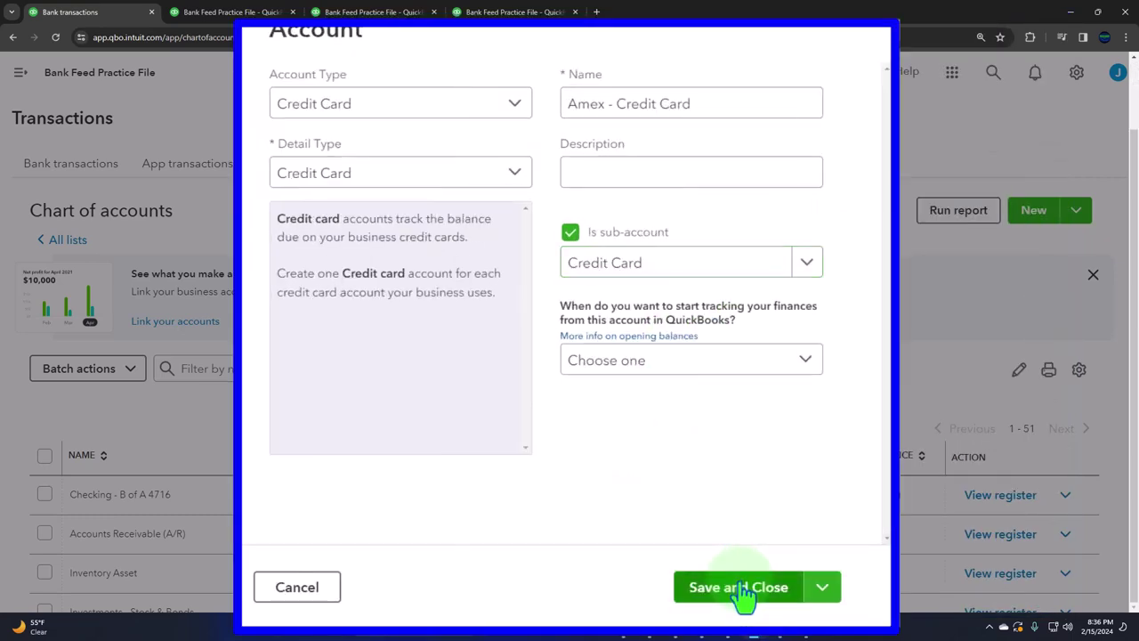
- Check the Amex sub-account's entry beneath Credit Card in the chart of accounts
{"action": "scroll", "coordinate": [344, 429], "scroll_direction": "down", "scroll_amount": 2}
{"action": "scroll", "coordinate": [346, 431], "scroll_direction": "down", "scroll_amount": 5}
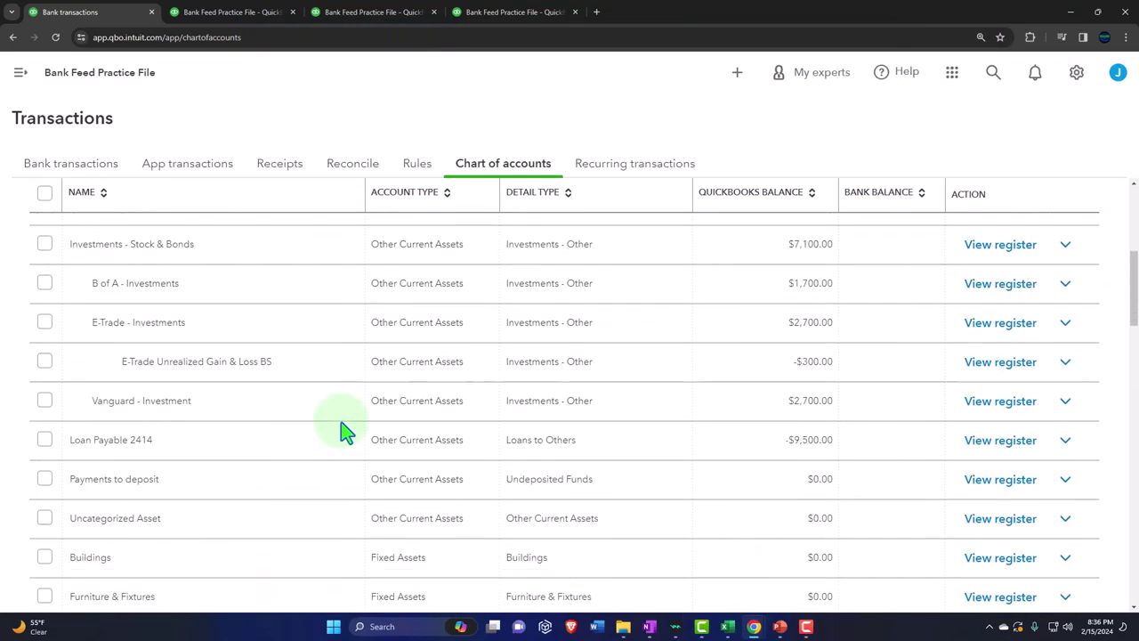
{"action": "scroll", "coordinate": [322, 413], "scroll_direction": "down", "scroll_amount": 2}
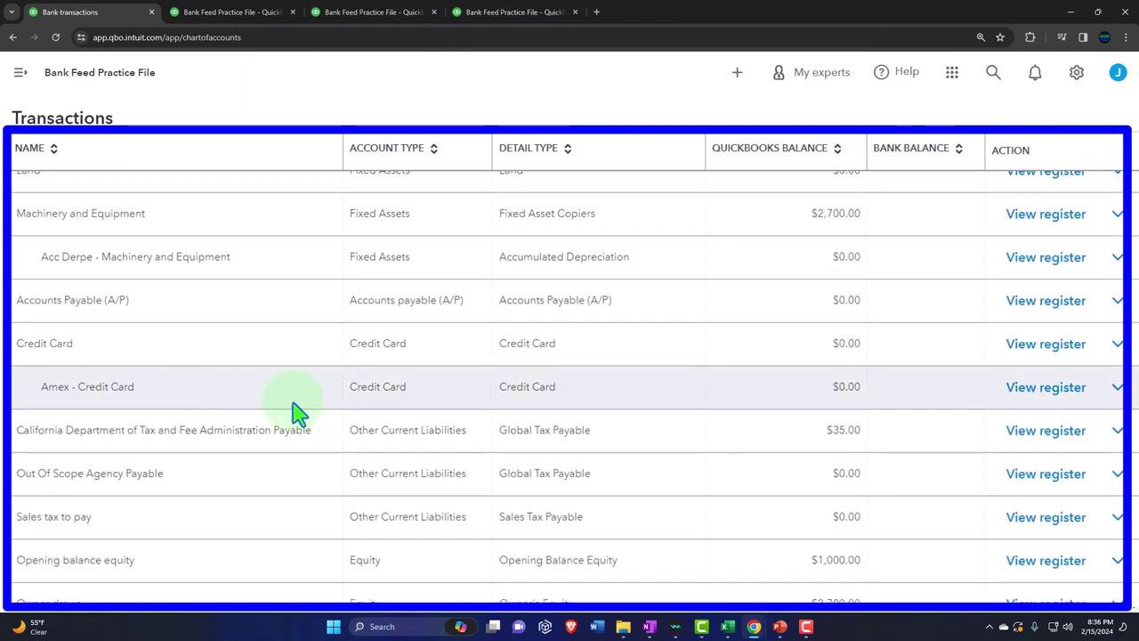
- Start a new account with account and detail type Credit Card, named Visa - Credit Card
{"action": "scroll", "coordinate": [193, 412], "scroll_direction": "up", "scroll_amount": 10}
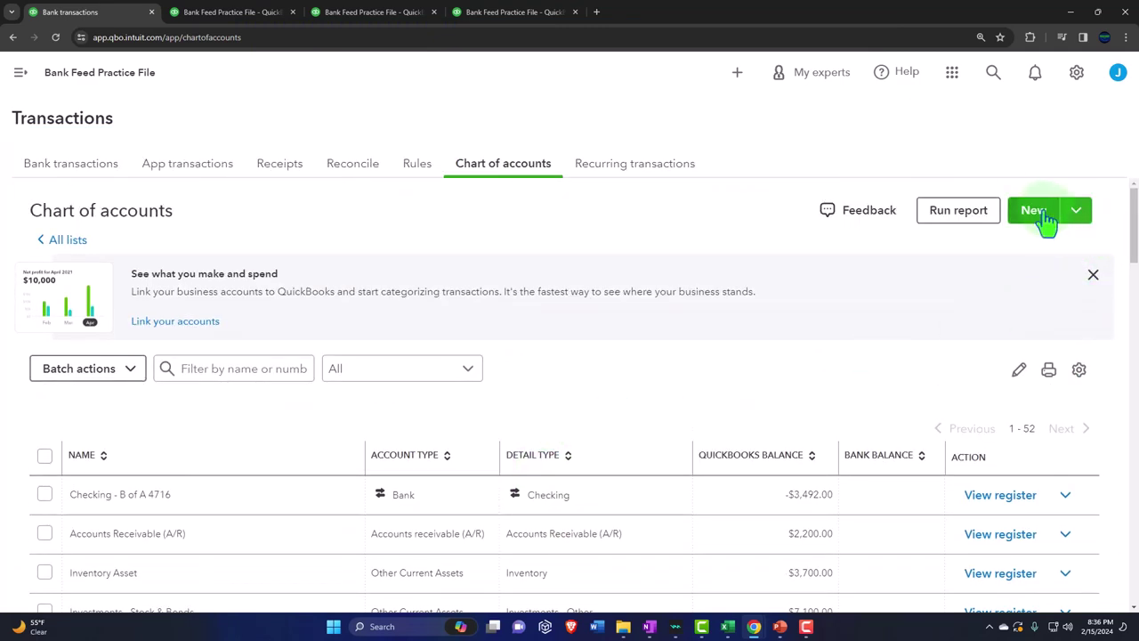
{"action": "left_click", "coordinate": [1039, 221]}
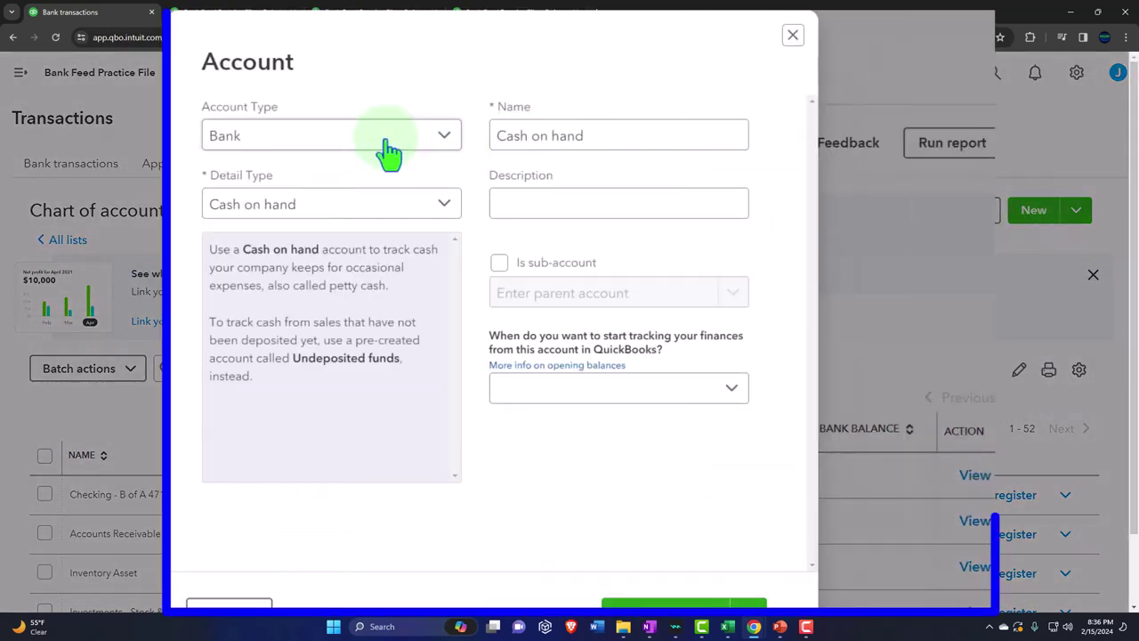
{"action": "left_click", "coordinate": [339, 152]}
{"action": "scroll", "coordinate": [333, 285], "scroll_direction": "down", "scroll_amount": 2}
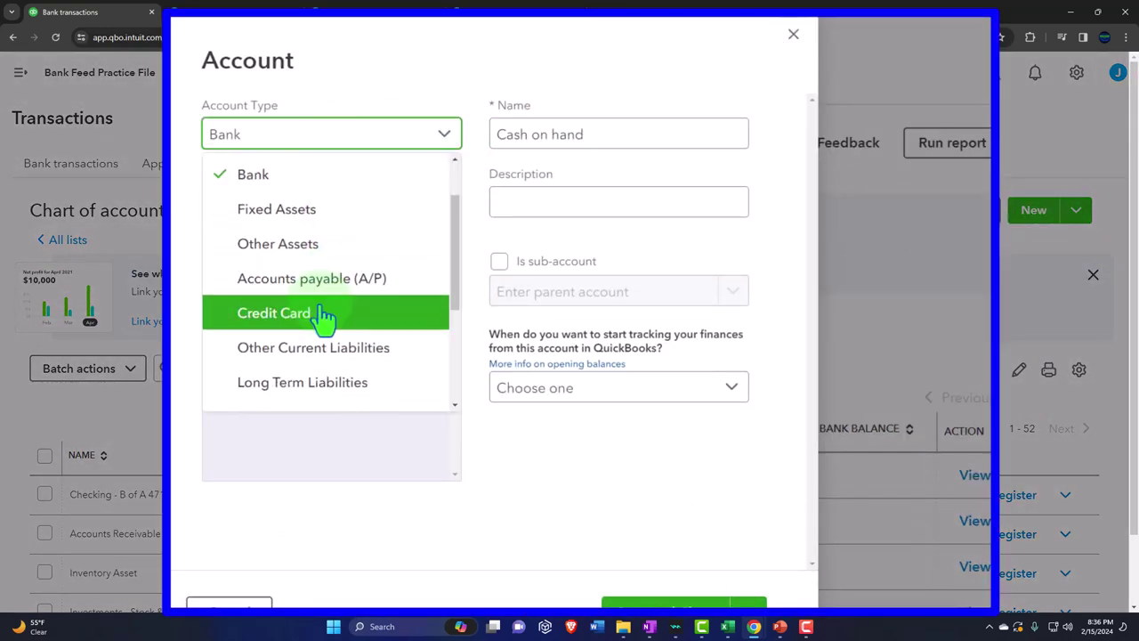
{"action": "left_click", "coordinate": [321, 312]}
{"action": "left_click", "coordinate": [316, 225]}
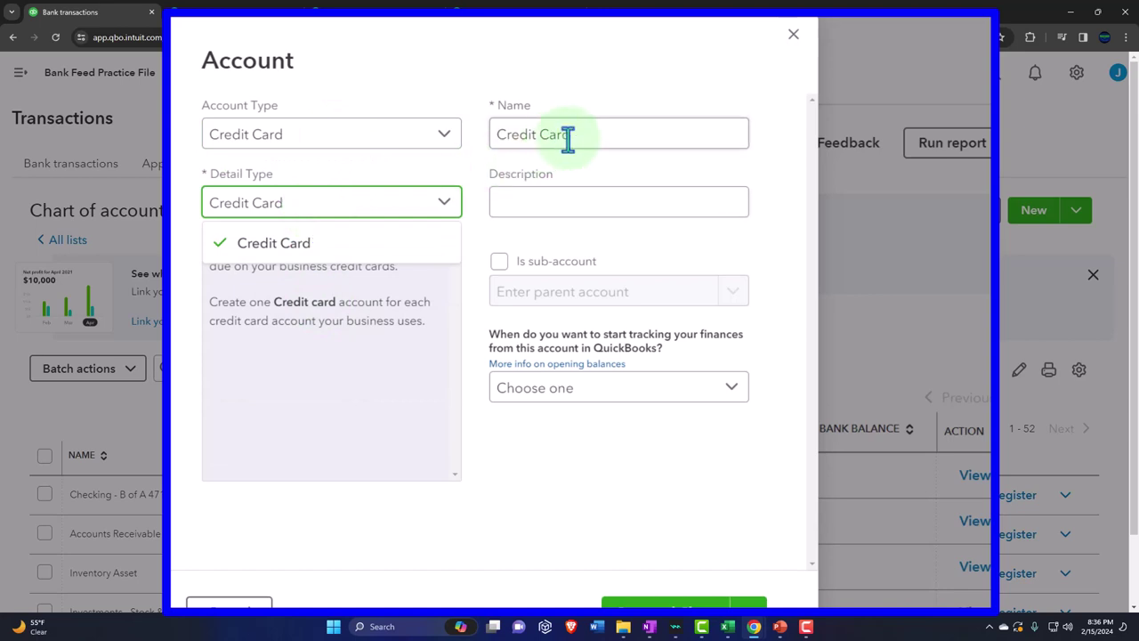
{"action": "left_click", "coordinate": [518, 134]}
{"action": "left_click", "coordinate": [500, 134]}
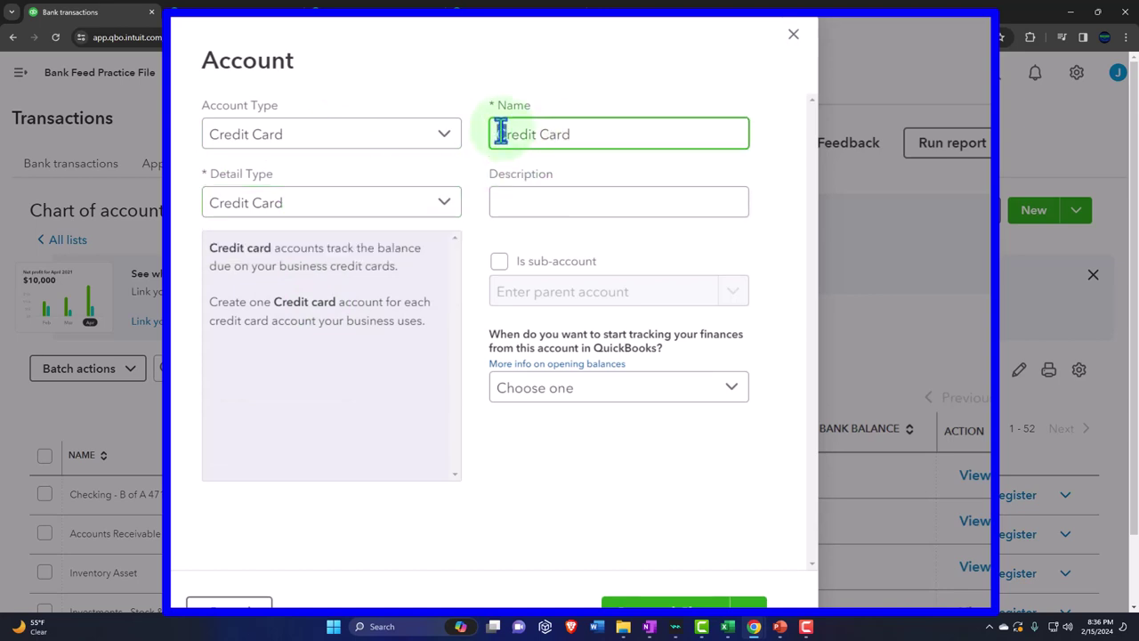
{"action": "type", "text": "Vid"}
{"action": "key", "text": "BackSpace"}
{"action": "type", "text": "sa -"}
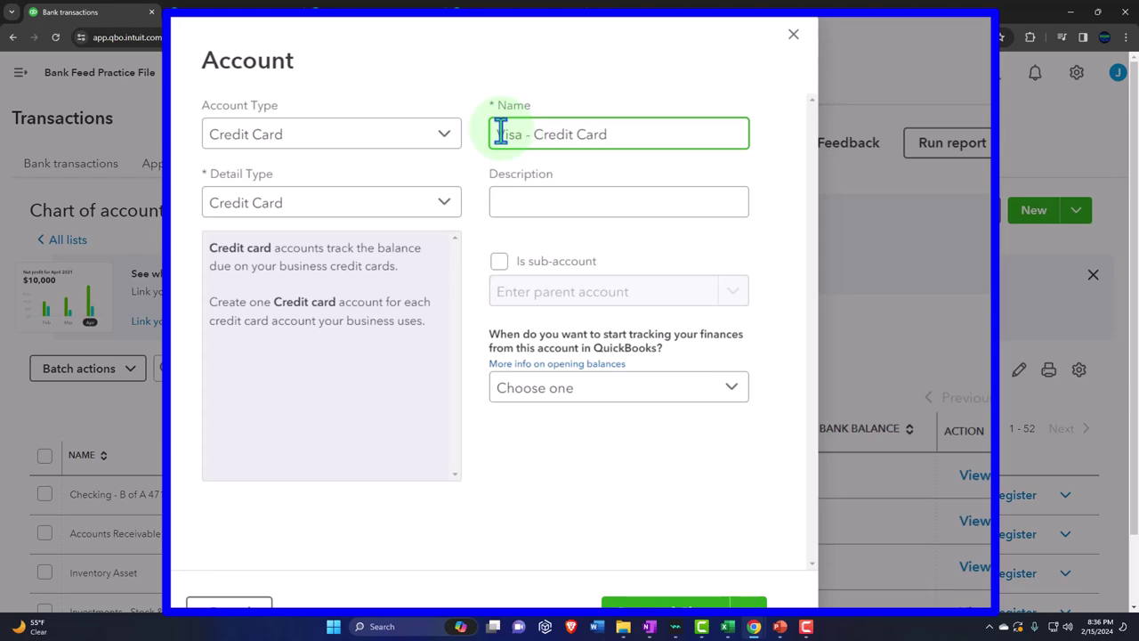
- Make the Visa account a sub-account of Credit Card and save it
{"action": "left_click", "coordinate": [499, 264]}
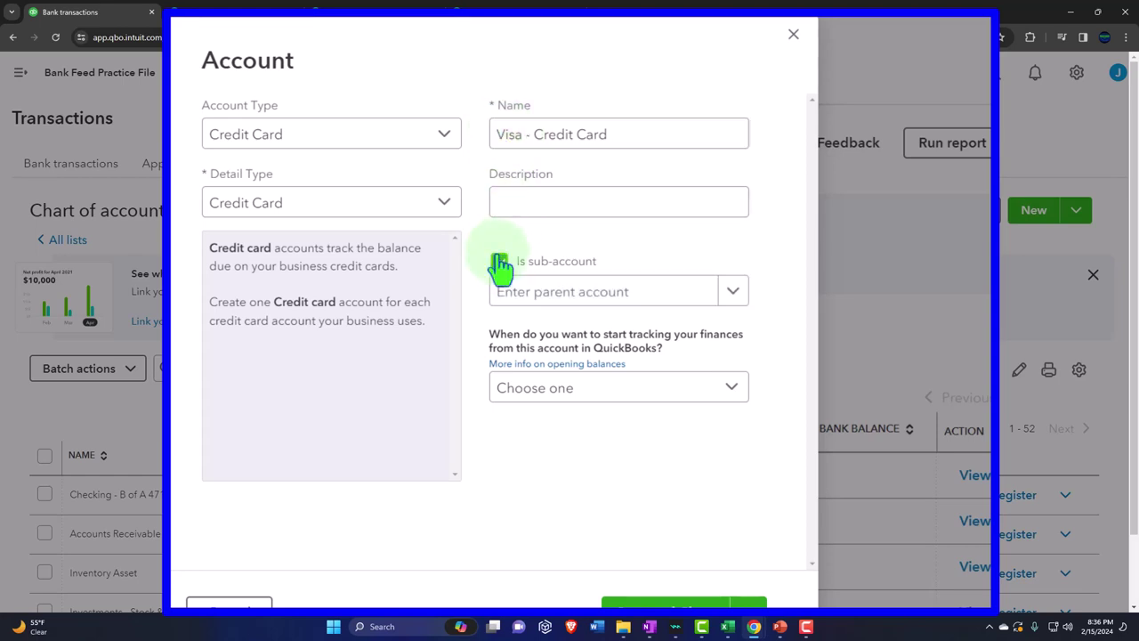
{"action": "left_click", "coordinate": [733, 294]}
{"action": "type", "text": "cre"}
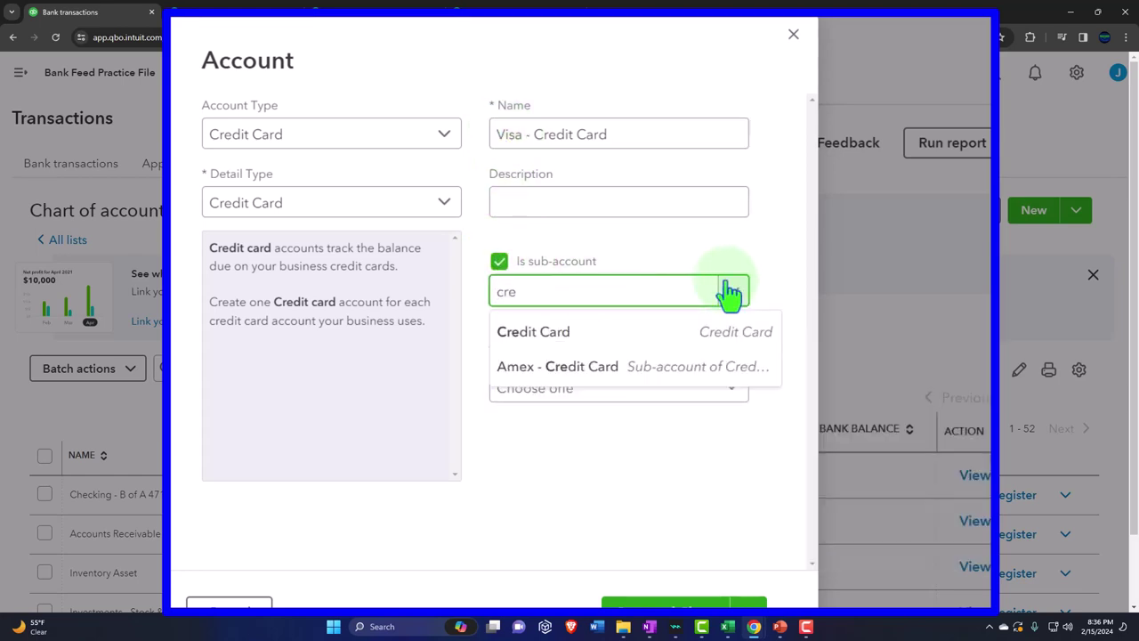
{"action": "left_click", "coordinate": [651, 339]}
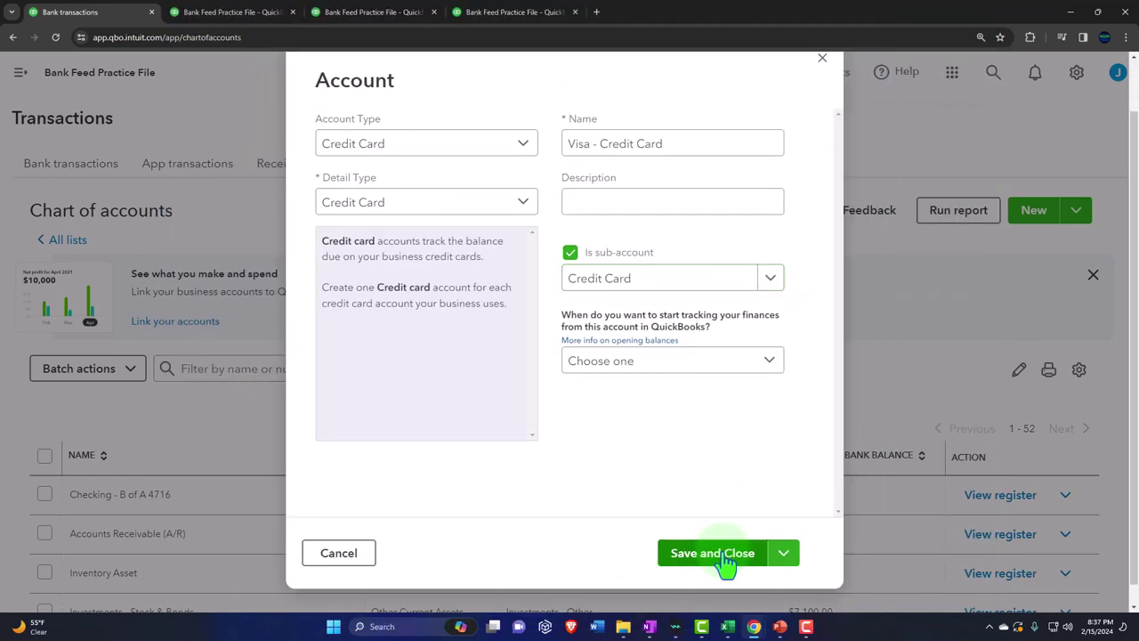
{"action": "left_click", "coordinate": [731, 580]}
- Check both card sub-accounts in the chart of accounts and view the actions available for the Credit Card account
{"action": "scroll", "coordinate": [427, 294], "scroll_direction": "down", "scroll_amount": 6}
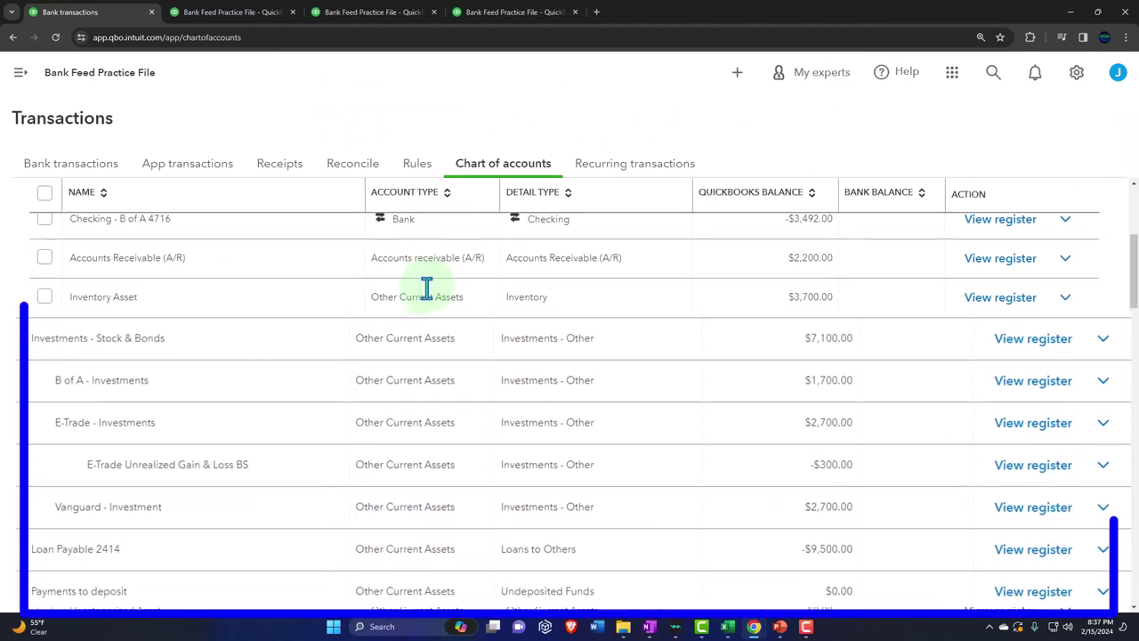
{"action": "scroll", "coordinate": [428, 287], "scroll_direction": "down", "scroll_amount": 5}
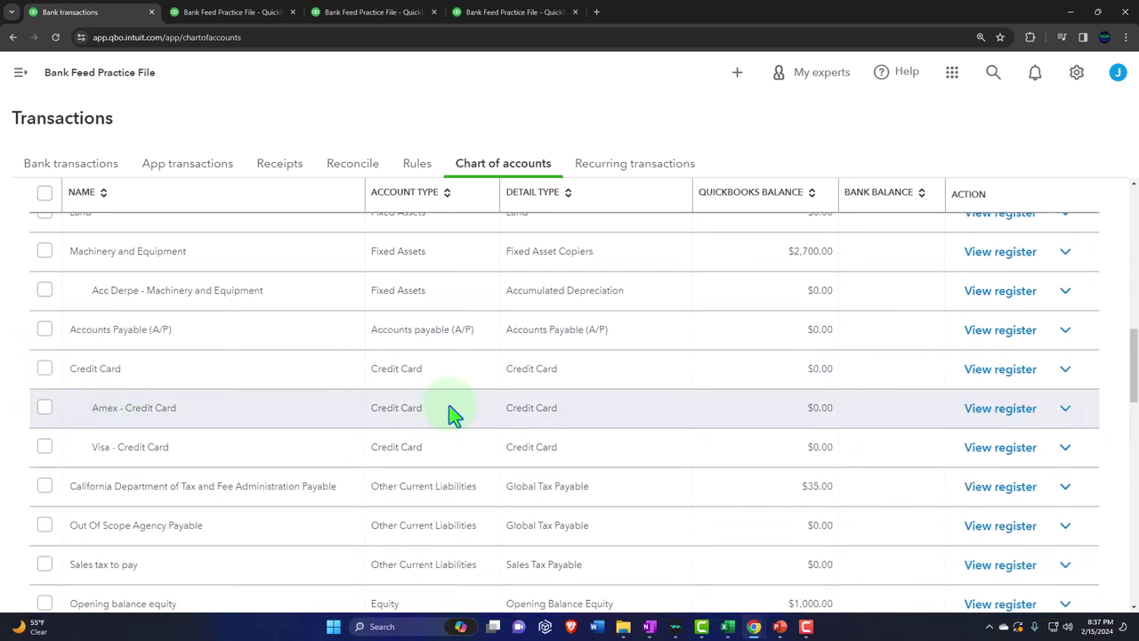
{"action": "left_click", "coordinate": [1065, 408]}
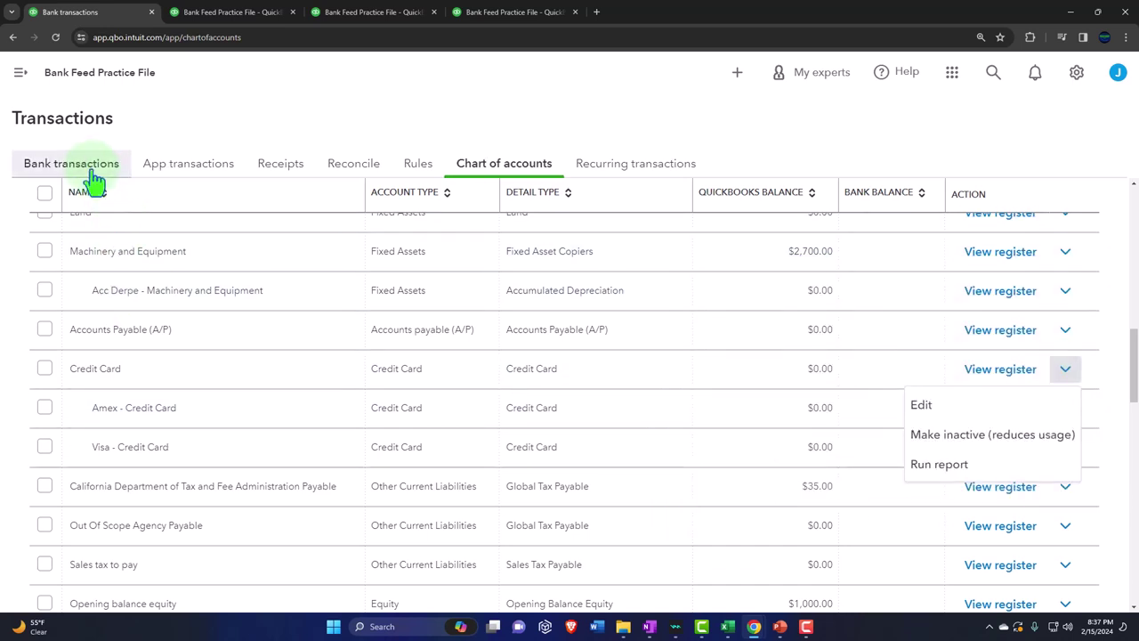
- Start linking an account from the bank transactions and search the available banks for visa
{"action": "left_click", "coordinate": [93, 177]}
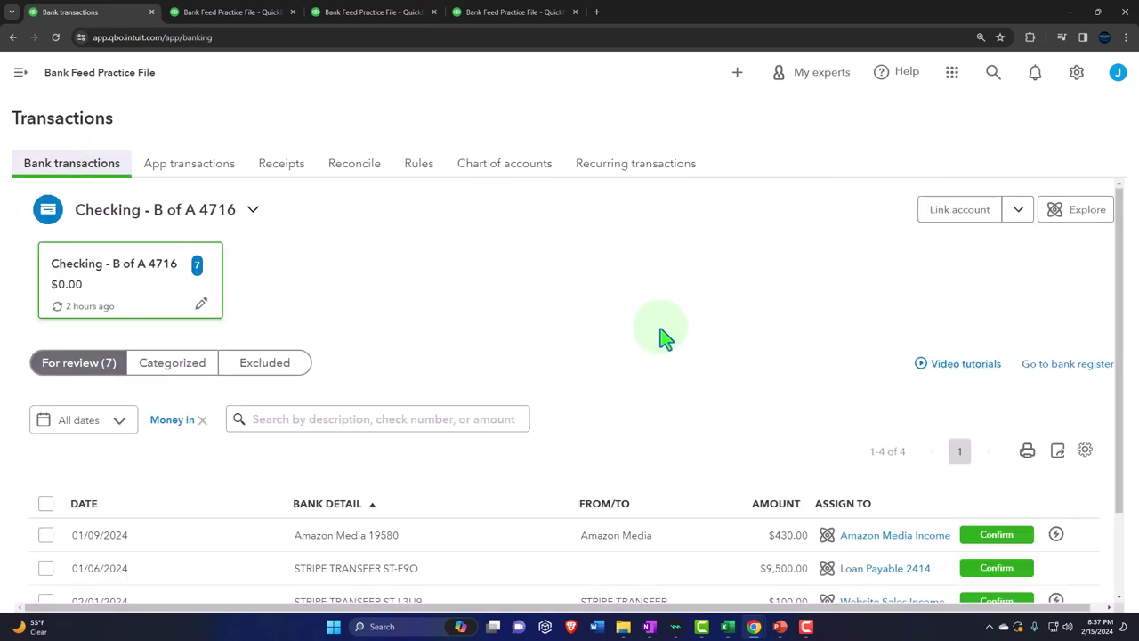
{"action": "left_click", "coordinate": [952, 324]}
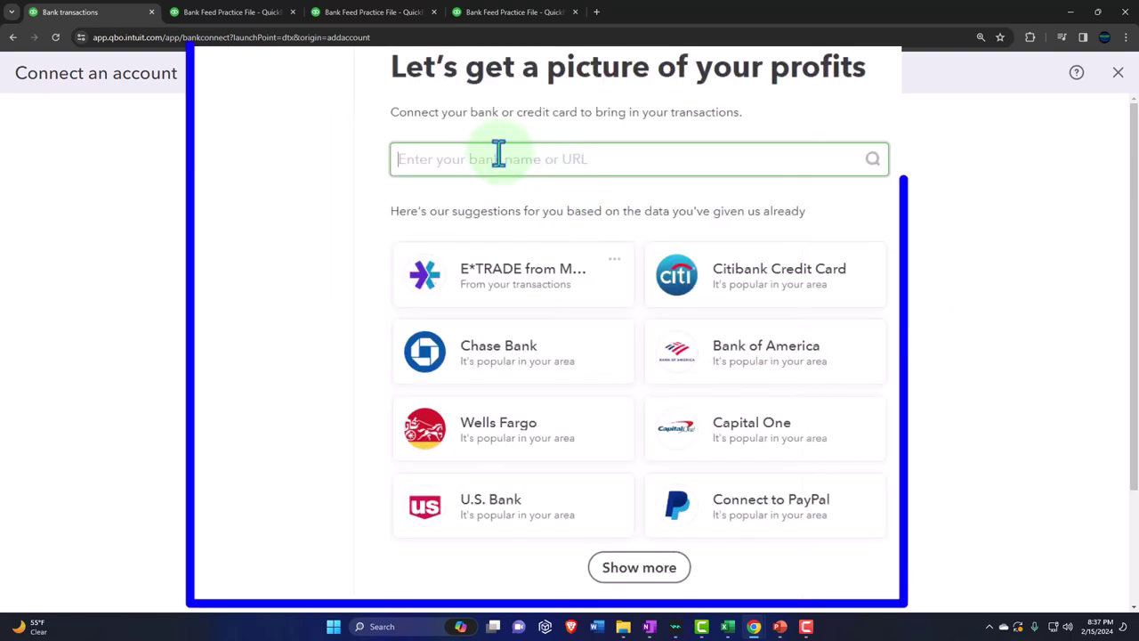
{"action": "type", "text": "visa"}
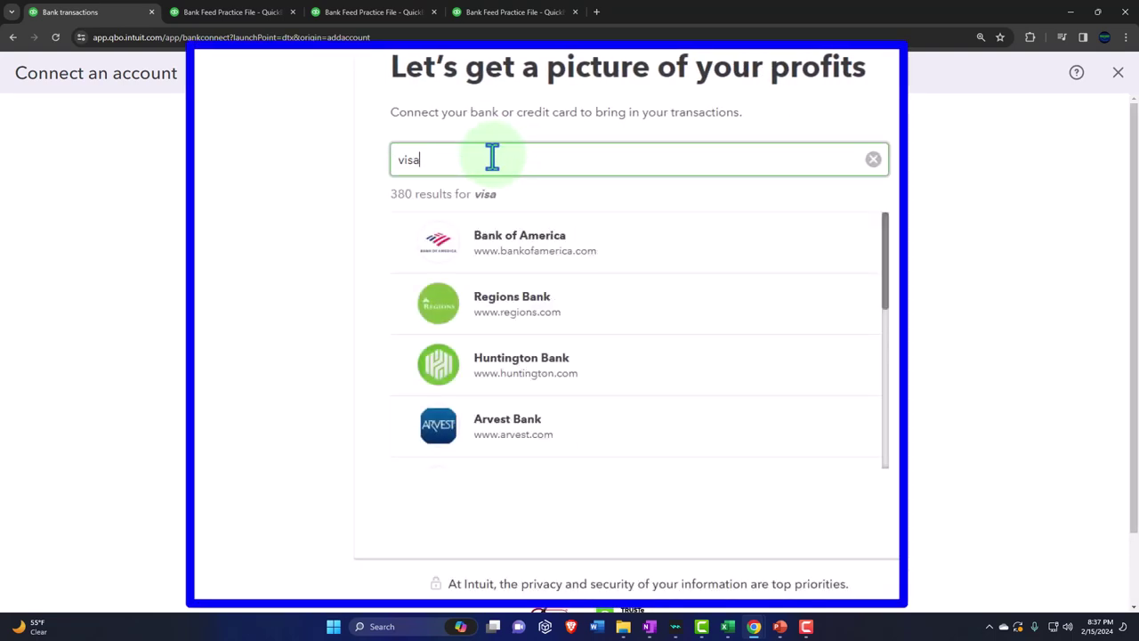
- Search the banks for amer, view the American Express Business Credit Card and Checking (US) sign-in page, and close the connection setup
{"action": "left_click_drag", "start_coordinate": [492, 158], "coordinate": [230, 145]}
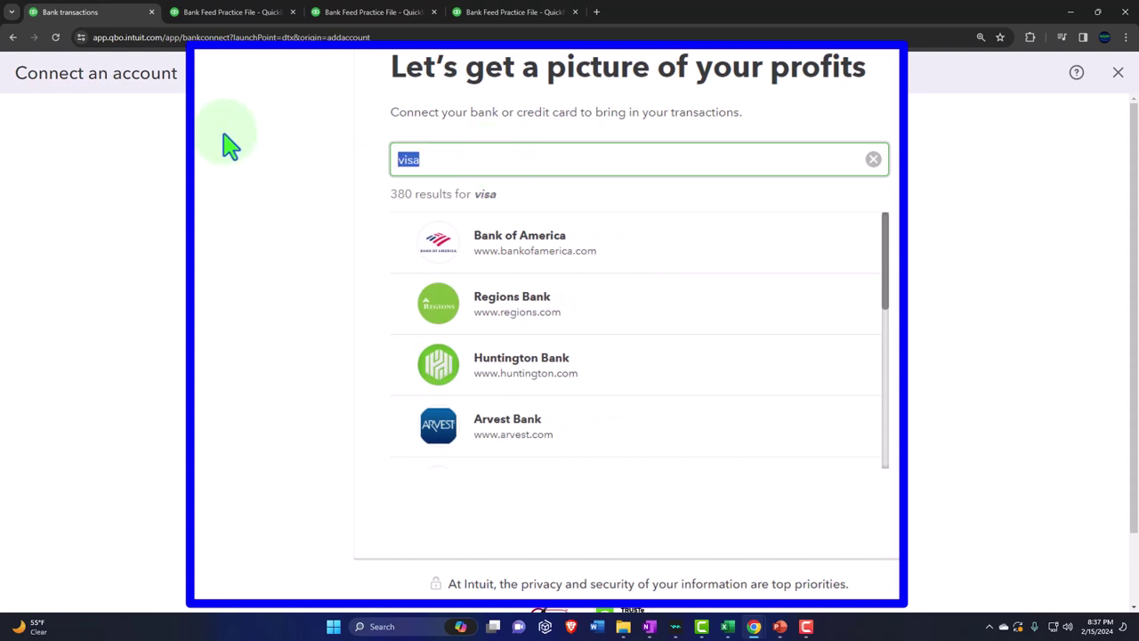
{"action": "type", "text": "amer"}
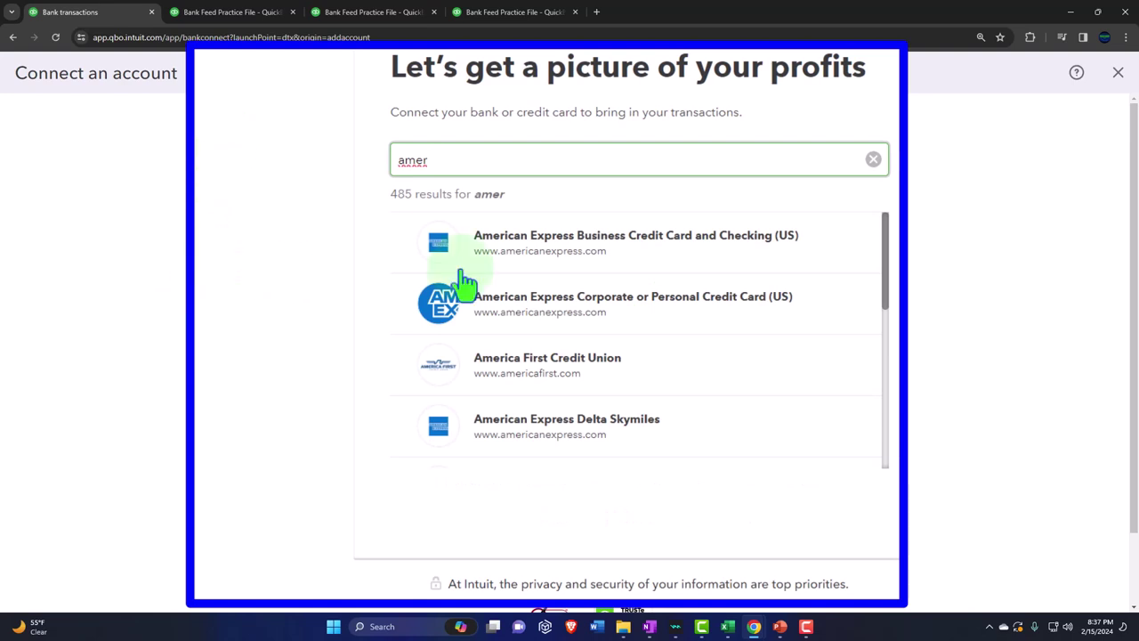
{"action": "left_click", "coordinate": [558, 254]}
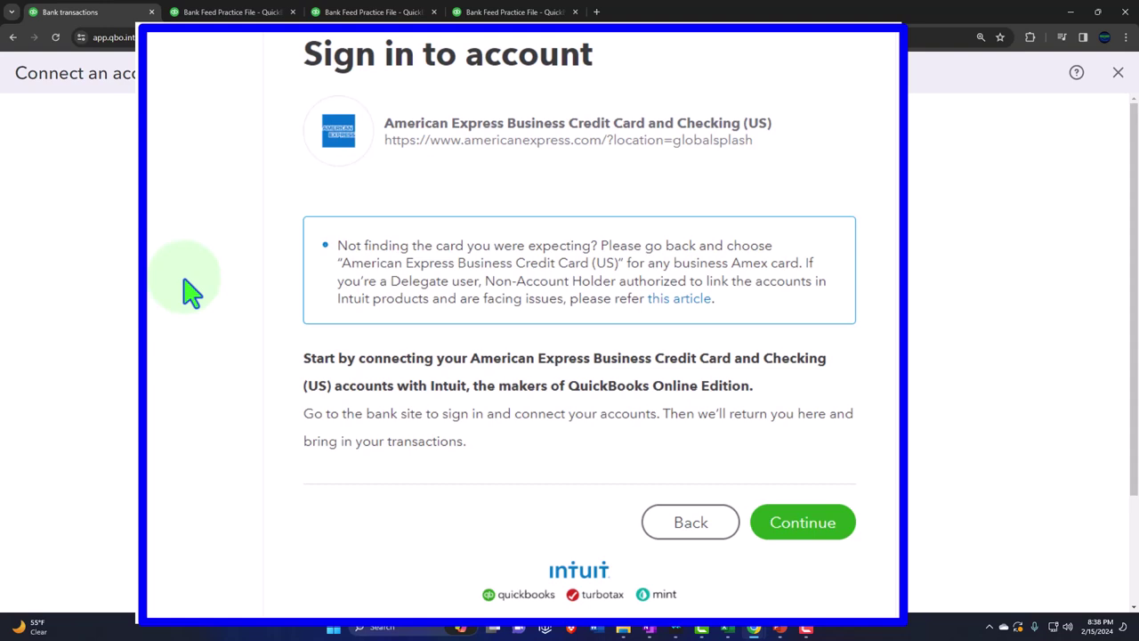
{"action": "left_click", "coordinate": [1116, 78]}
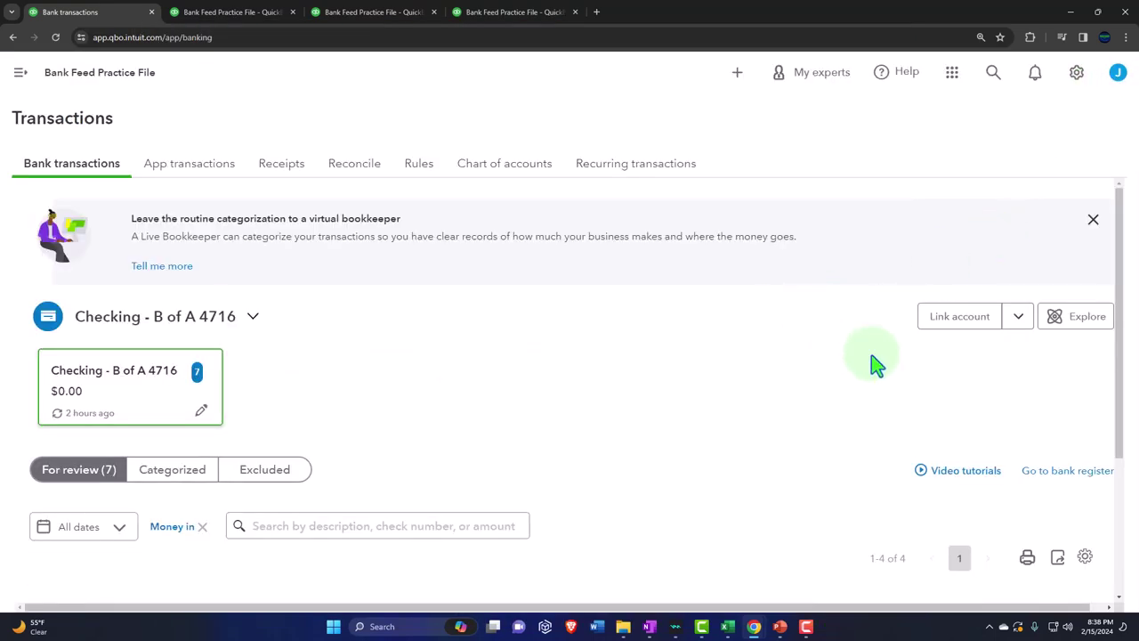
- Open the page for uploading bank transactions from a file and switch to the Bank Data 460 workbook in Excel
{"action": "left_click", "coordinate": [1018, 318]}
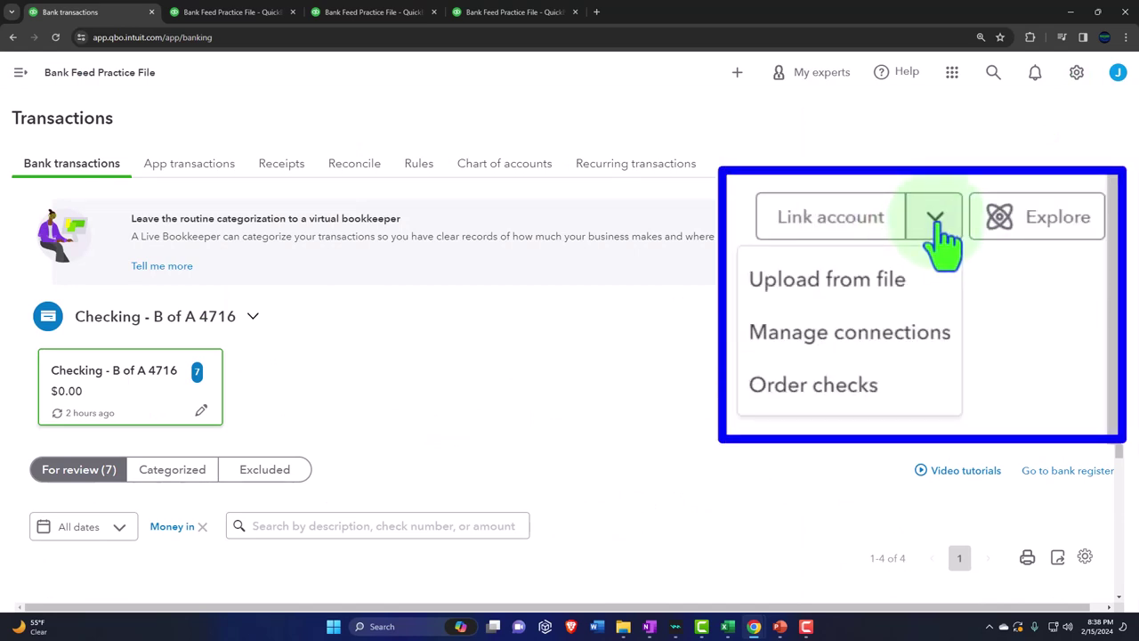
{"action": "left_click", "coordinate": [881, 278]}
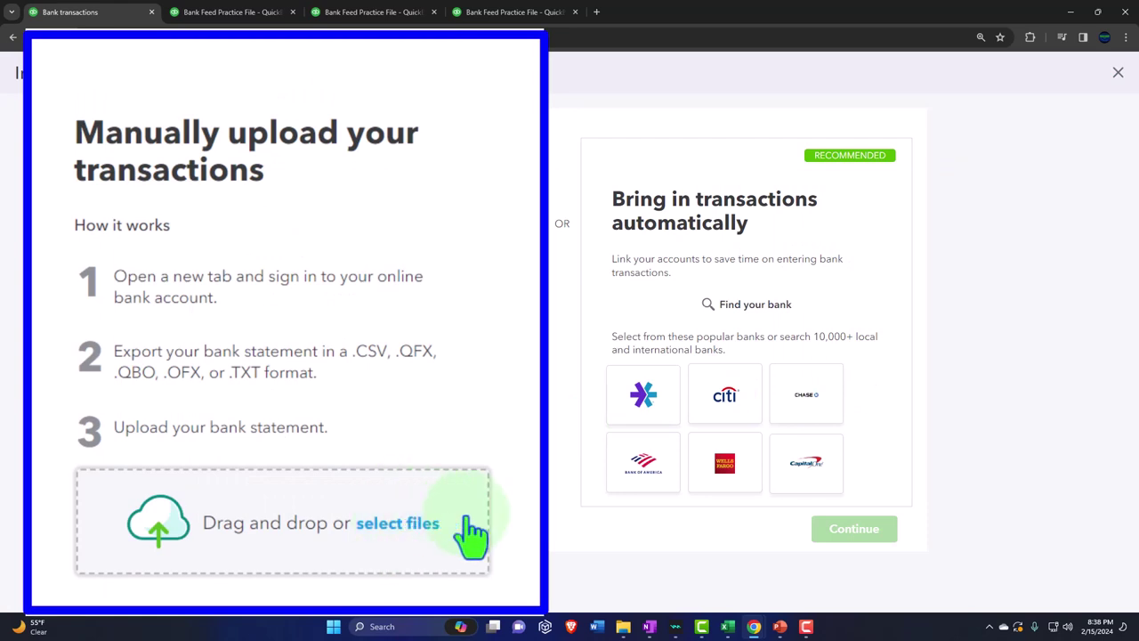
{"action": "left_click", "coordinate": [728, 627]}
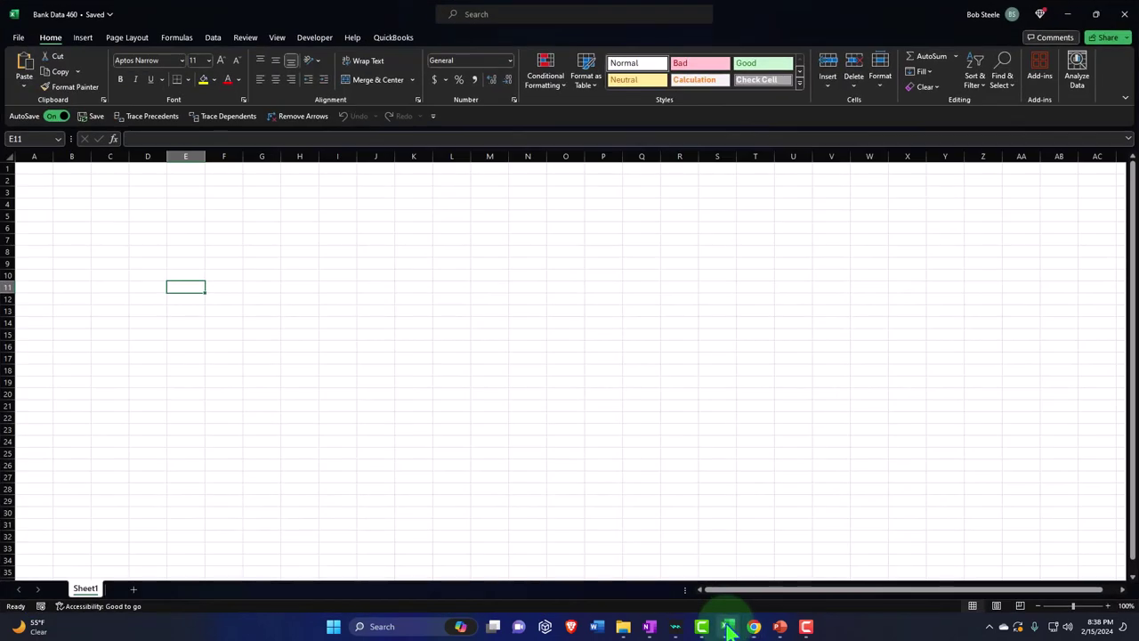
- Enter the column headings Date, Amount and Description in cells A1 to C1
{"action": "left_click", "coordinate": [156, 260]}
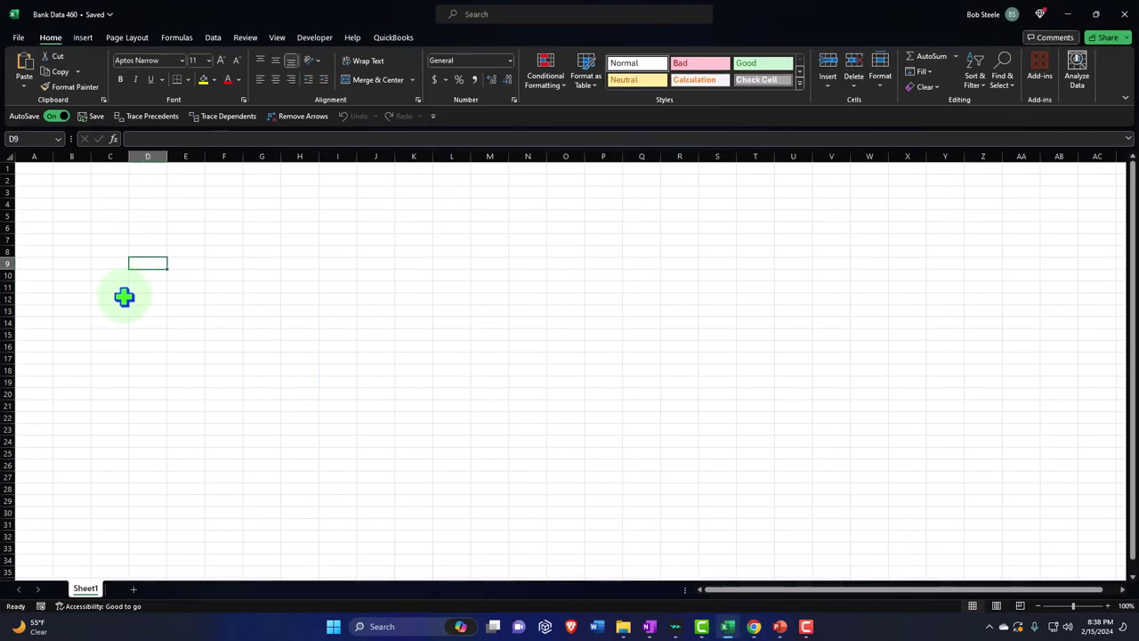
{"action": "scroll", "coordinate": [122, 299], "scroll_direction": "up", "scroll_amount": 9}
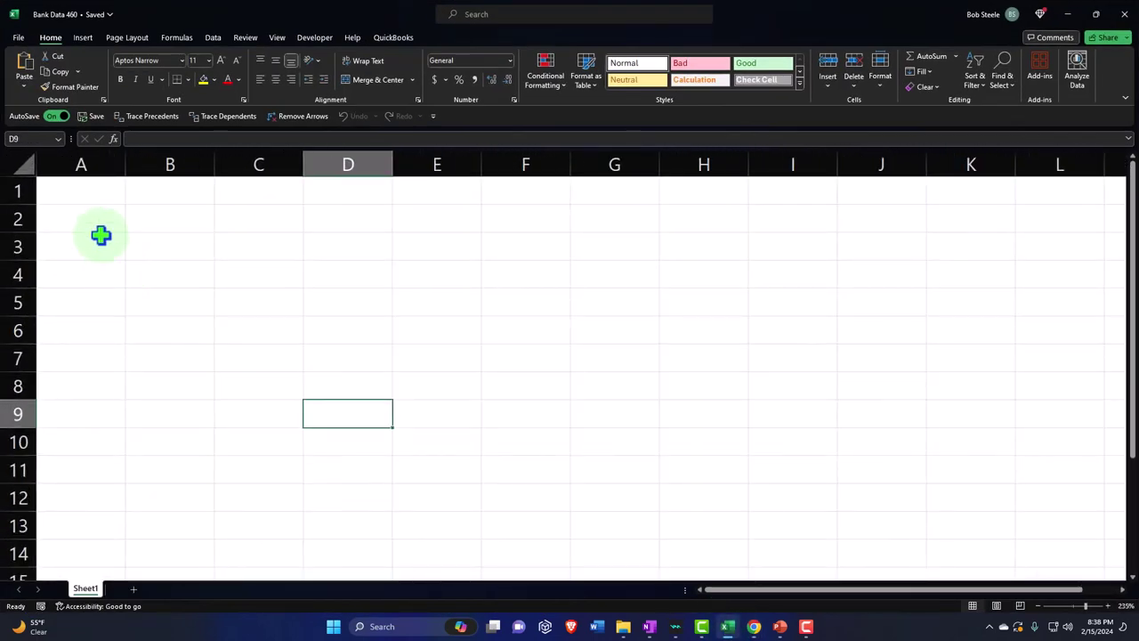
{"action": "left_click", "coordinate": [73, 187]}
{"action": "type", "text": "Date"}
{"action": "key", "text": "Tab"}
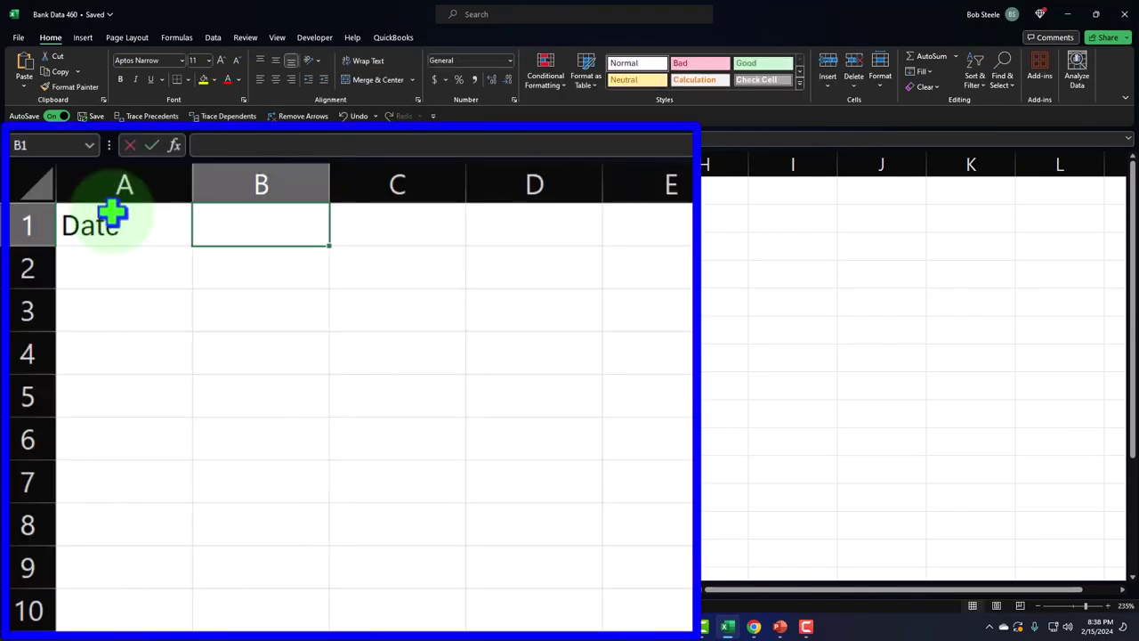
{"action": "type", "text": "Amount"}
{"action": "key", "text": "Tab"}
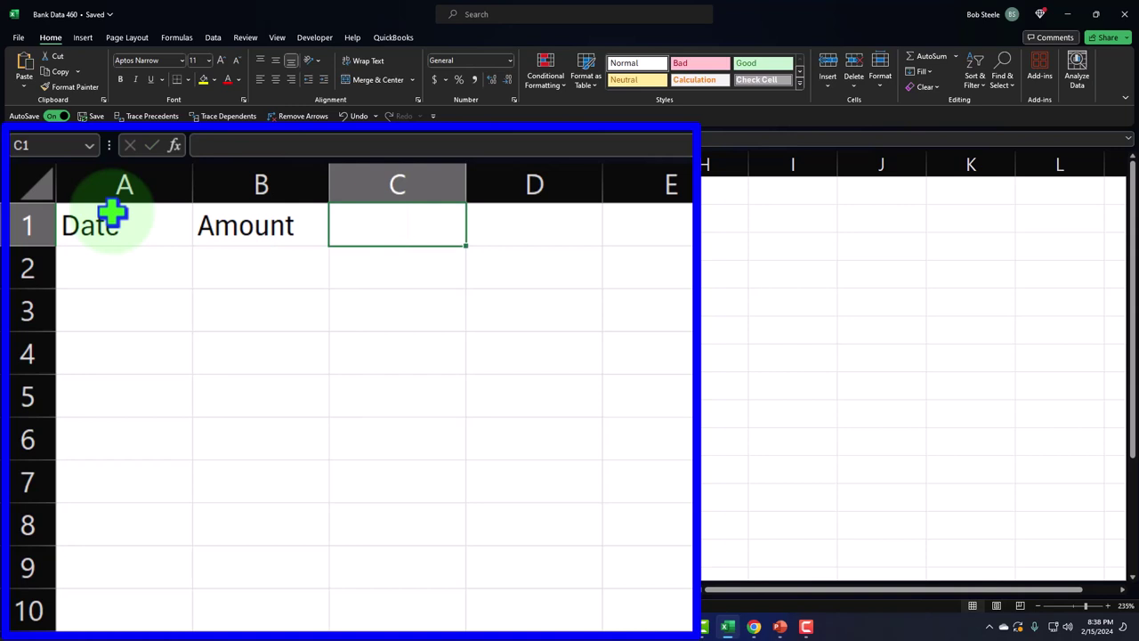
{"action": "type", "text": "Descri"}
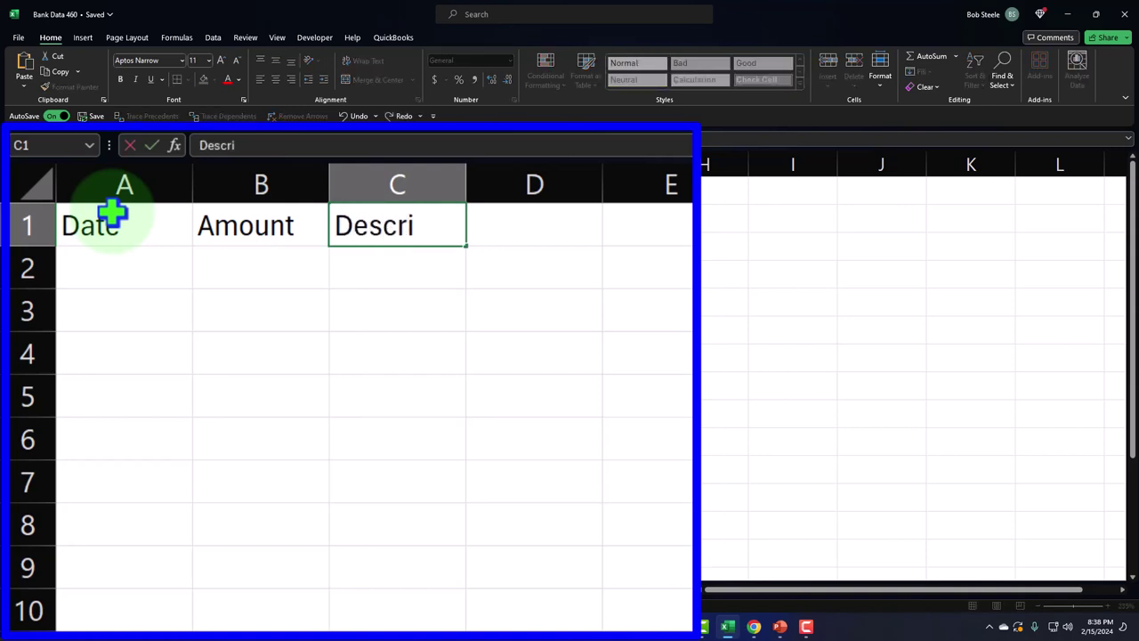
{"action": "type", "text": "ption"}
{"action": "key", "text": "Return"}
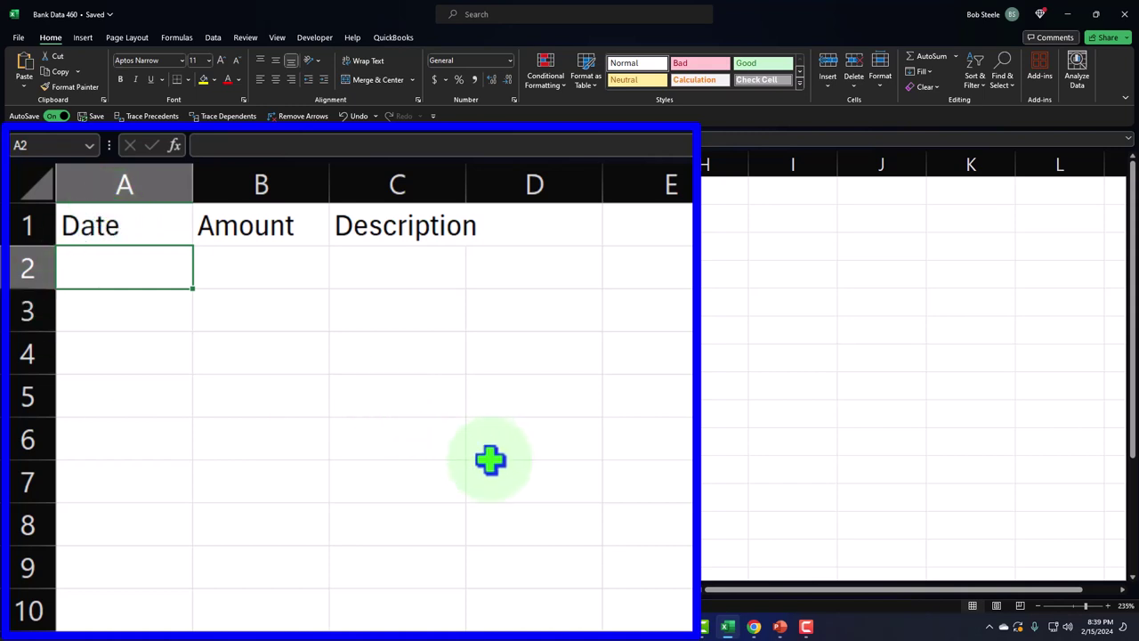
- Enter the first transaction date, 1/3/2024, in cell A2
{"action": "scroll", "coordinate": [490, 460], "scroll_direction": "up", "scroll_amount": 2}
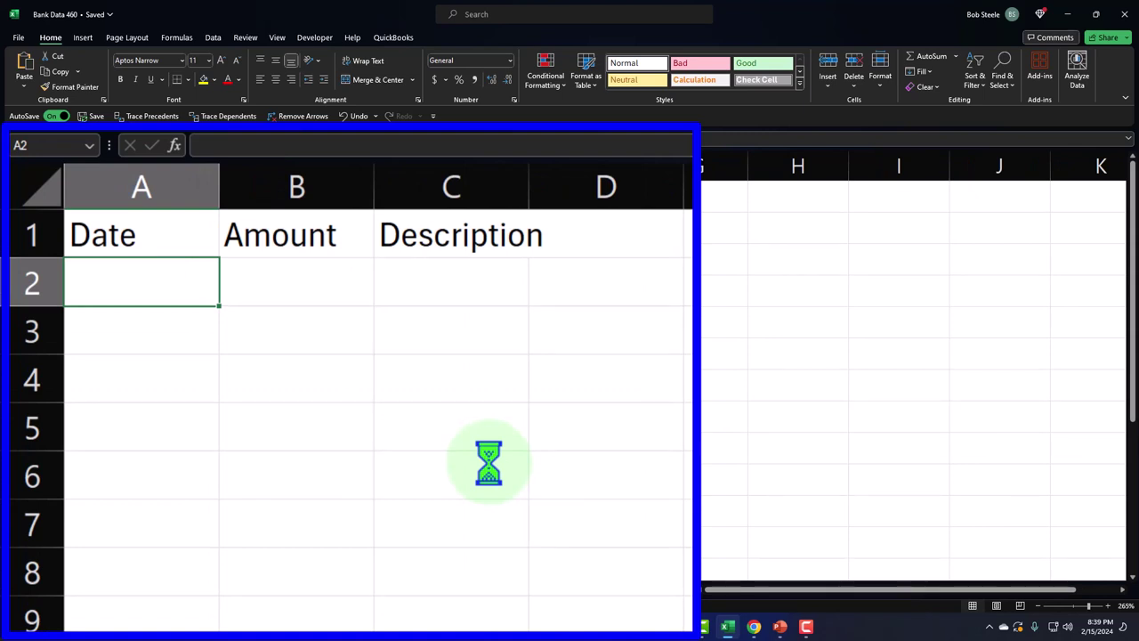
{"action": "type", "text": "1/"}
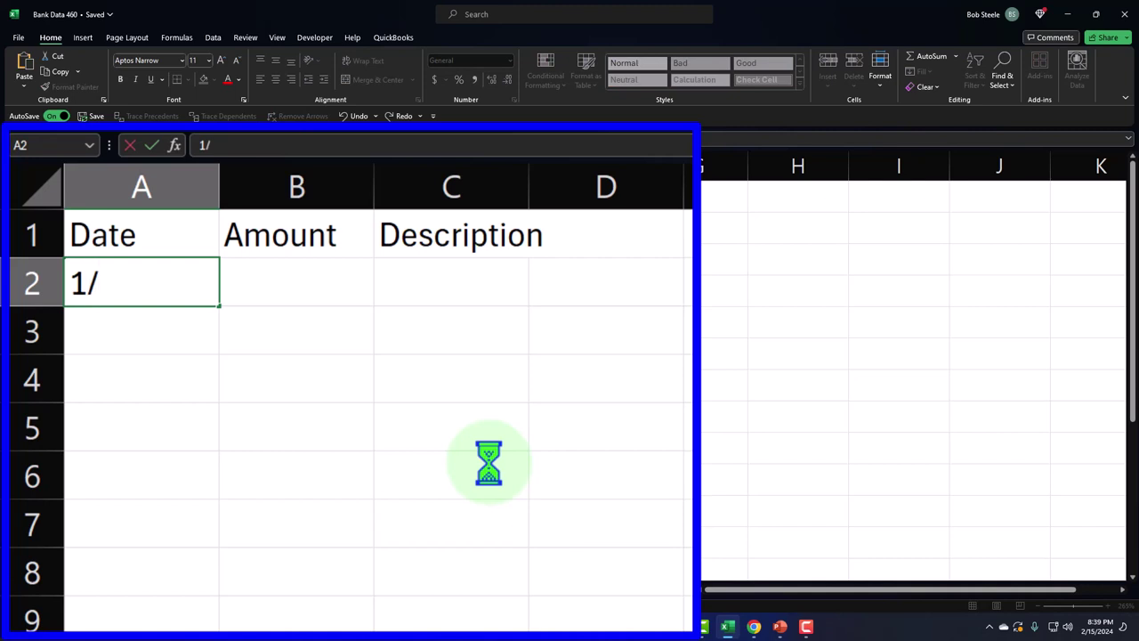
{"action": "type", "text": "3/2024"}
{"action": "key", "text": "Tab"}
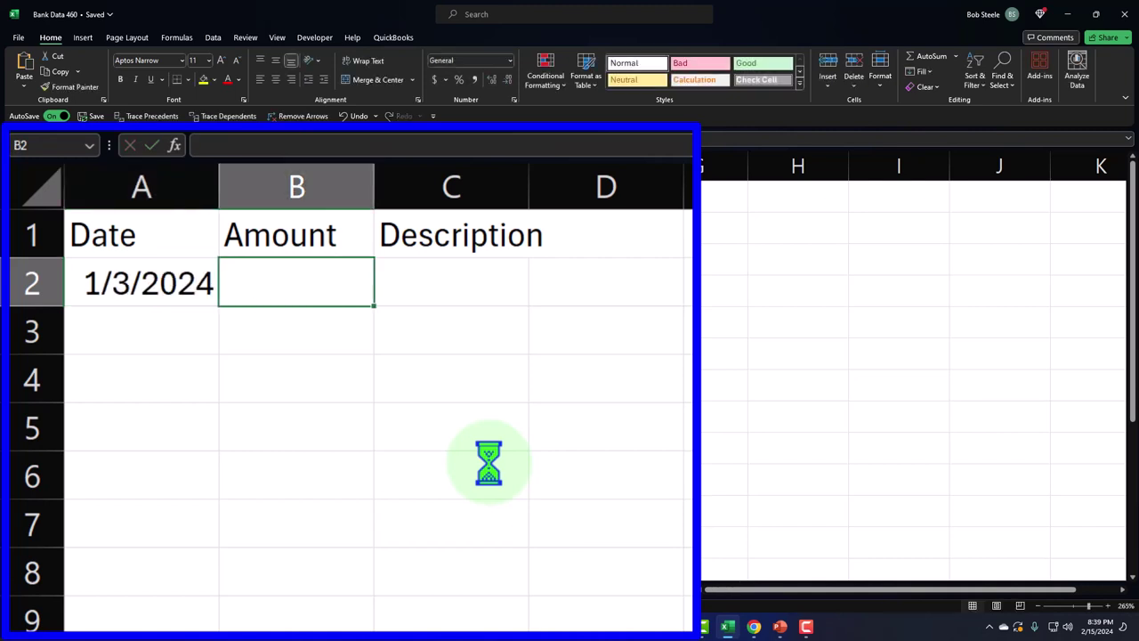
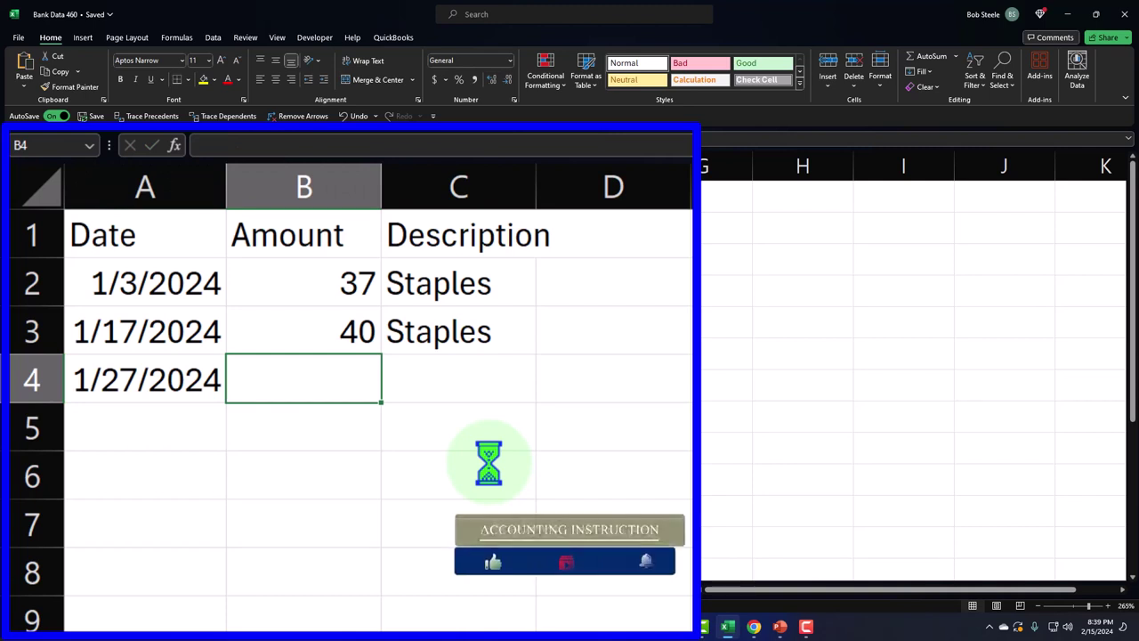
- Enter the amount 111 and the description Outback Stackhouse for the 1/27/2024 transaction in row 4
{"action": "type", "text": "1"}
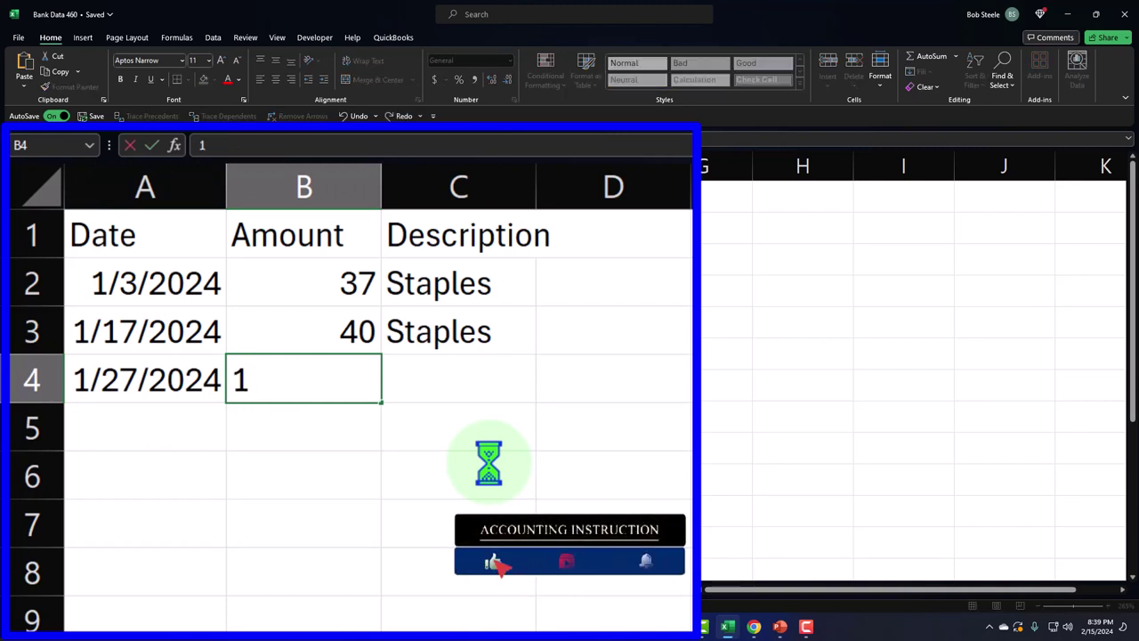
{"action": "type", "text": "11"}
{"action": "key", "text": "Tab"}
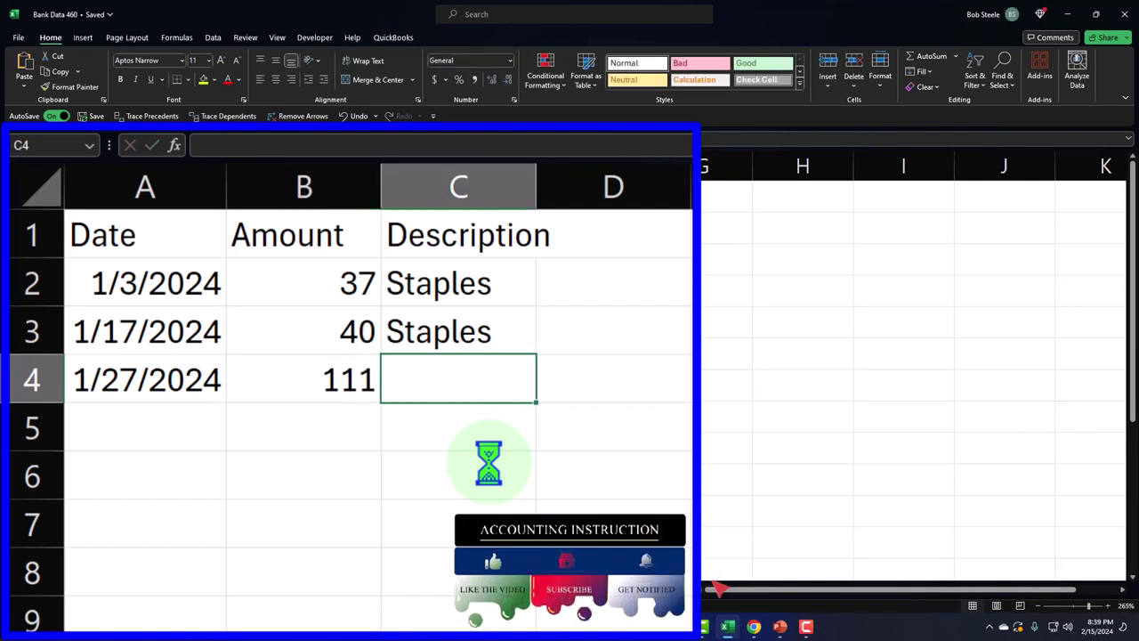
{"action": "type", "text": "Outback Stackhouse"}
{"action": "key", "text": "Return"}
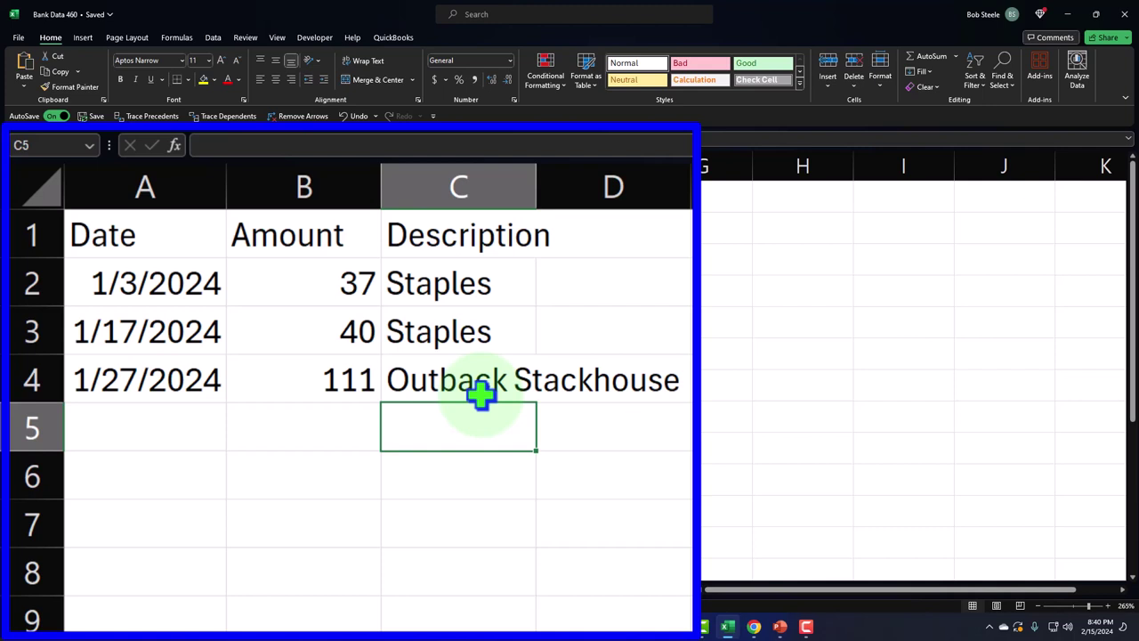
- Fill row 5 with the date 2/17/2024, the amount 40q and the description Staples
{"action": "key", "text": "Left"}
{"action": "key", "text": "Left"}
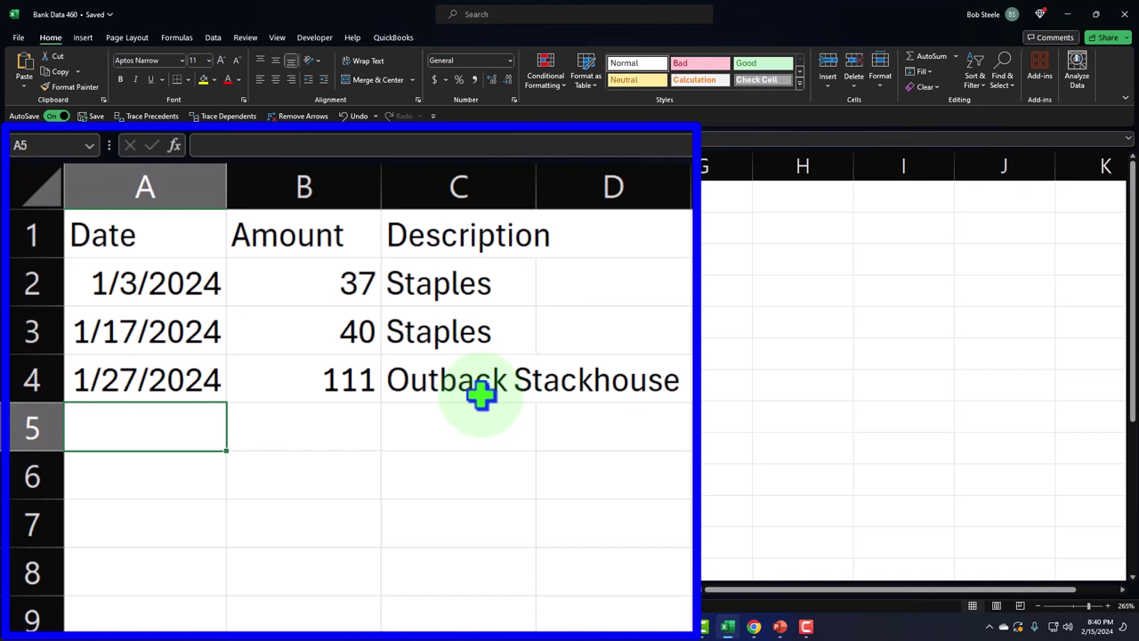
{"action": "type", "text": "2/1"}
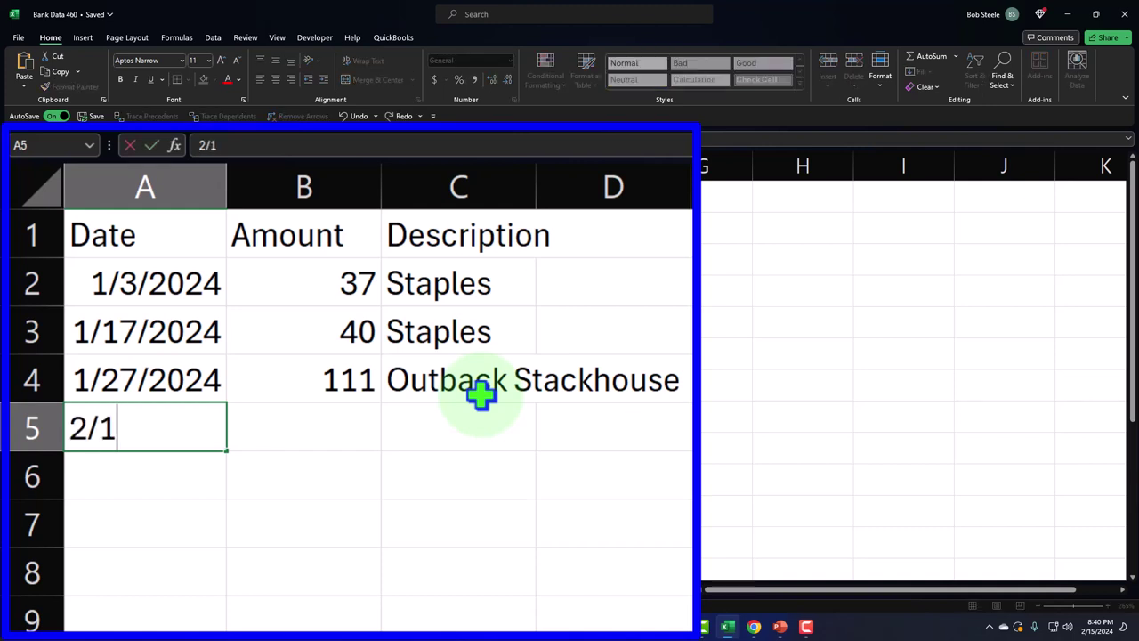
{"action": "type", "text": "7/2024"}
{"action": "key", "text": "Tab"}
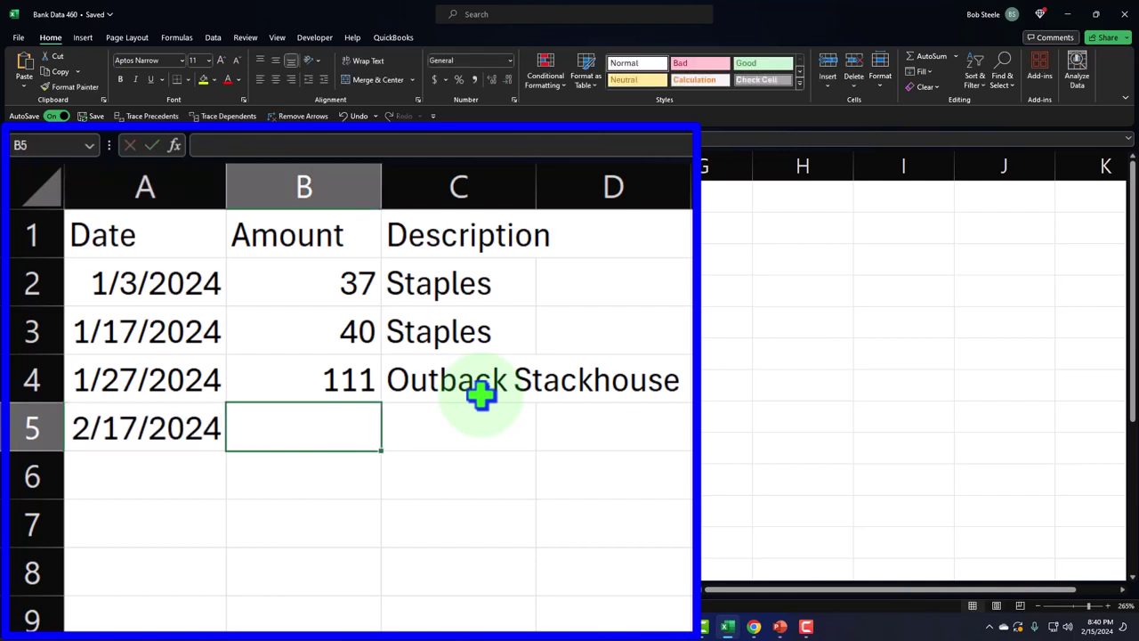
{"action": "type", "text": "40q"}
{"action": "key", "text": "Tab"}
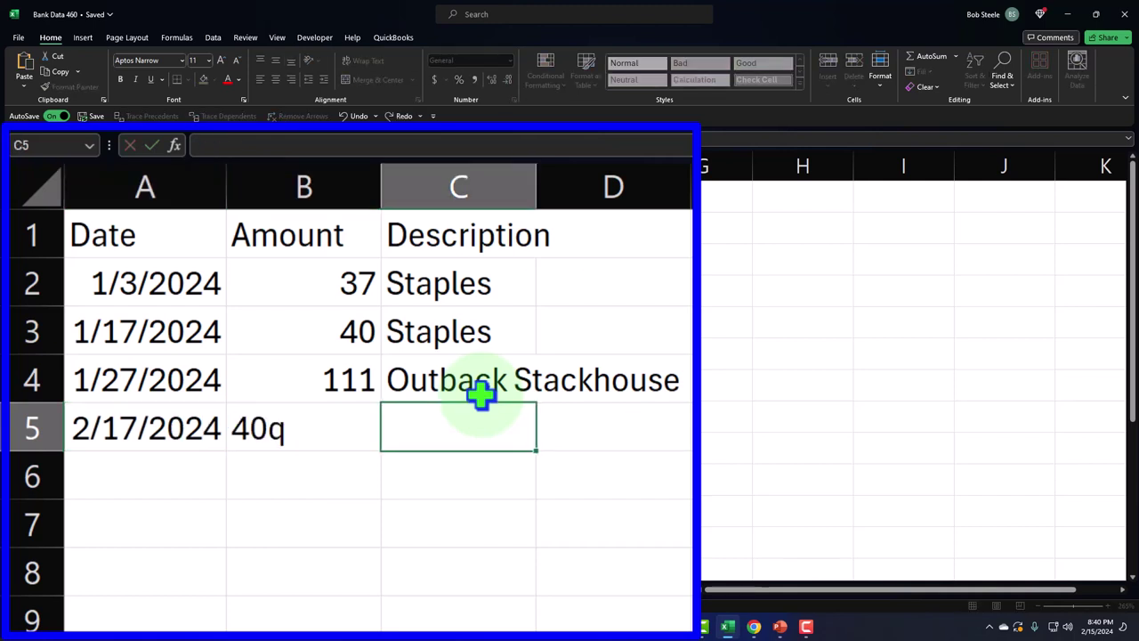
{"action": "type", "text": "S"}
{"action": "key", "text": "Return"}
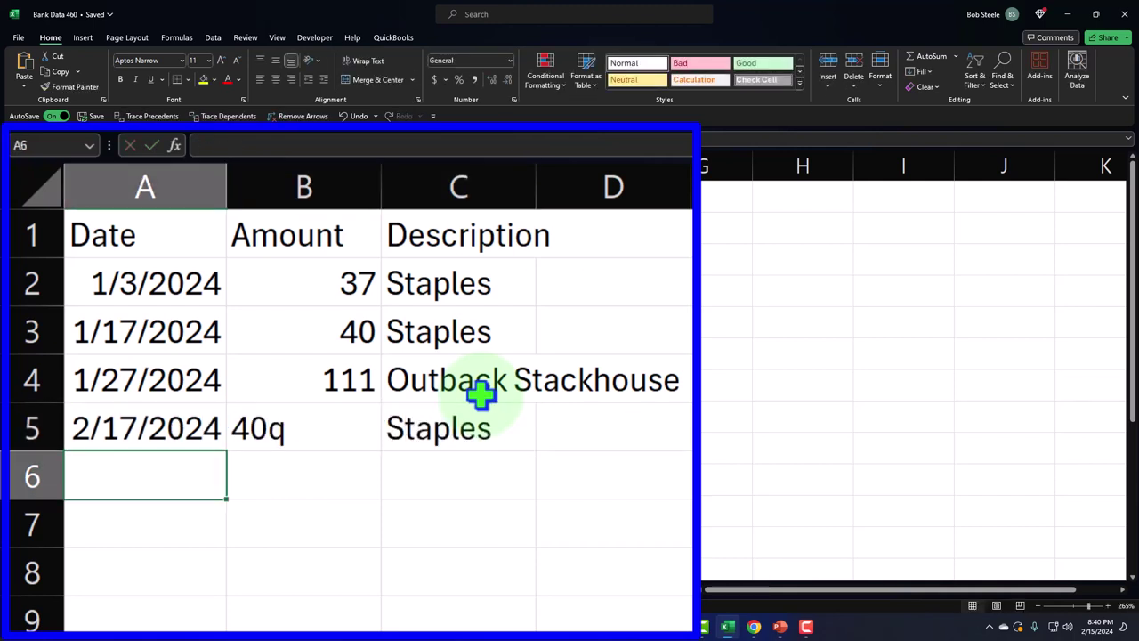
- Correct the amount in cell B5 to 40
{"action": "key", "text": "Right"}
{"action": "key", "text": "Up"}
{"action": "key", "text": "F2"}
{"action": "key", "text": "BackSpace"}
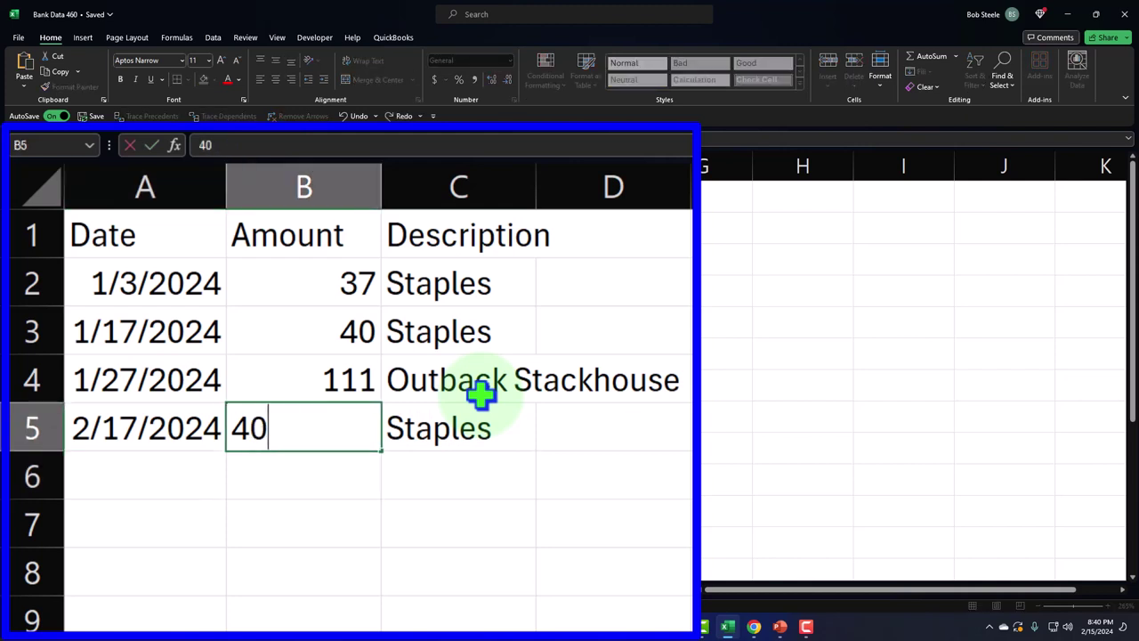
{"action": "key", "text": "Return"}
{"action": "key", "text": "Left"}
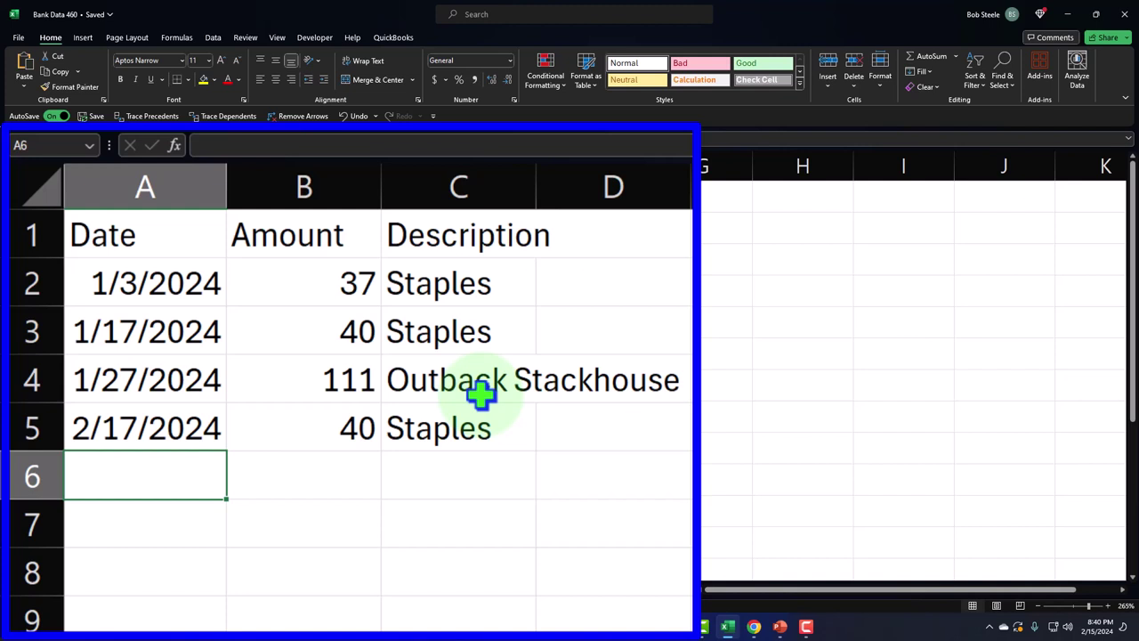
- Enter Payment in cell A6 and leave the amount beside it blank
{"action": "type", "text": "Payment"}
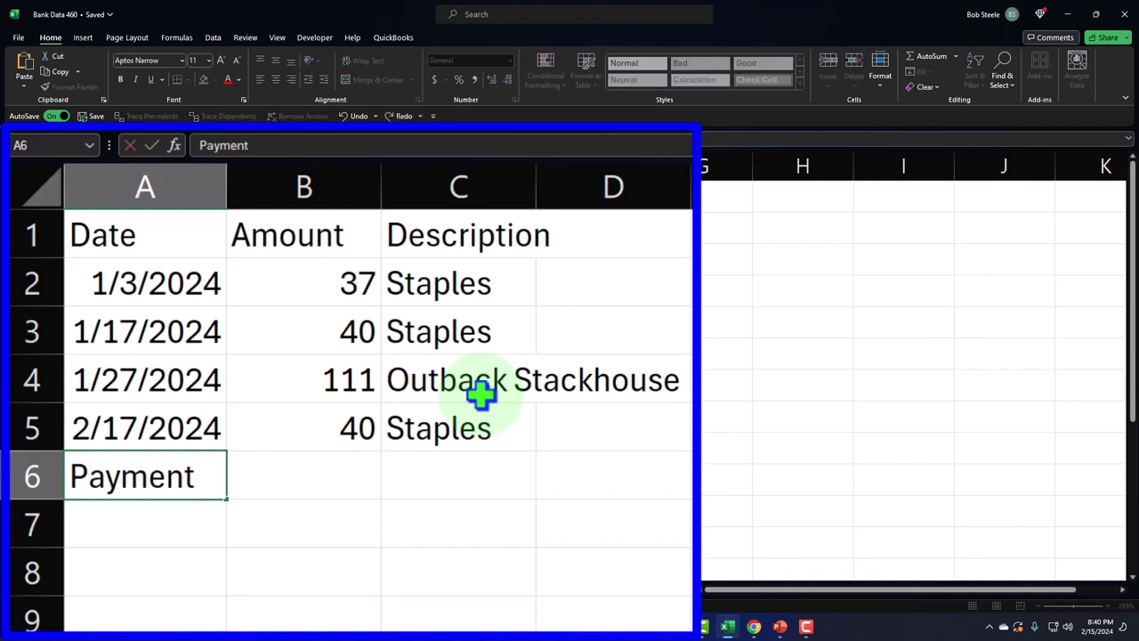
{"action": "key", "text": "Right"}
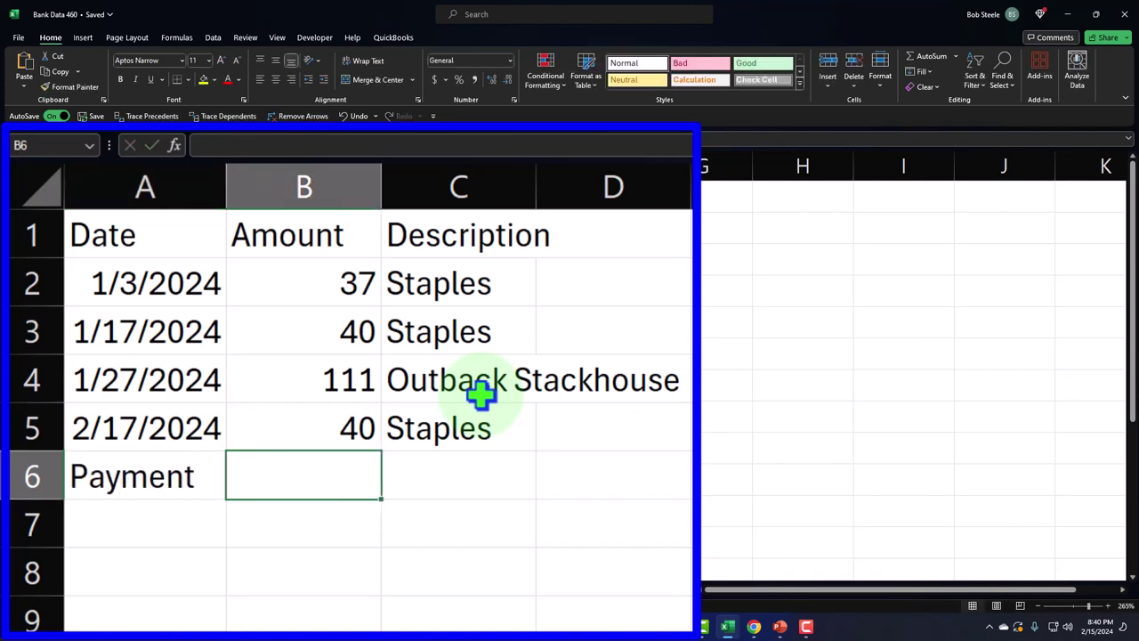
{"action": "type", "text": "-"}
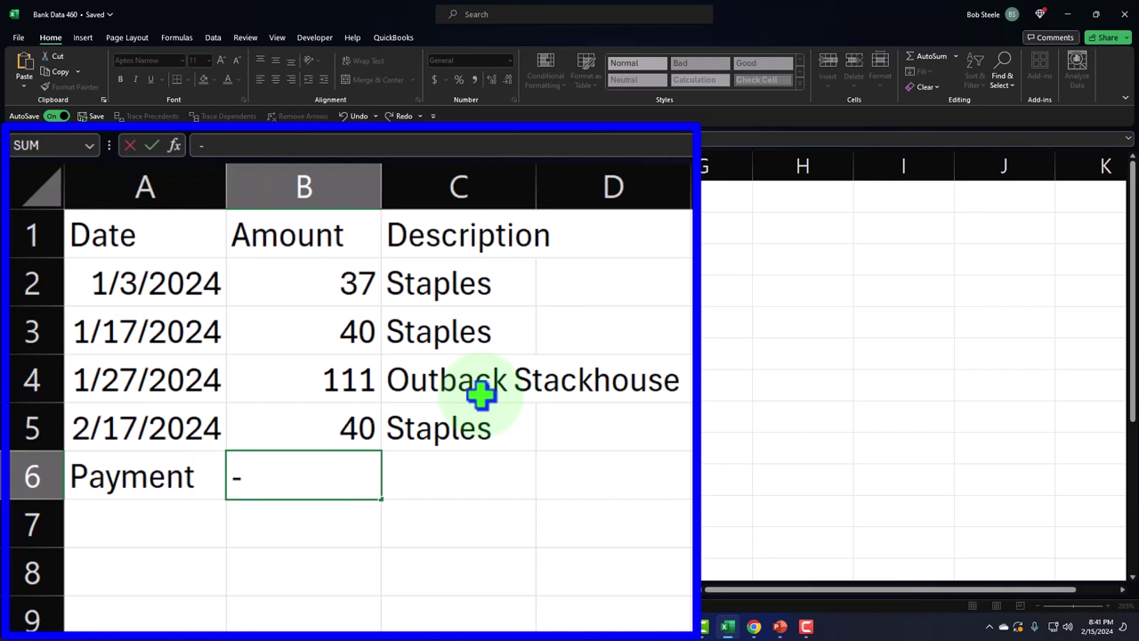
{"action": "key", "text": "Escape"}
{"action": "key", "text": "Down"}
{"action": "key", "text": "Left"}
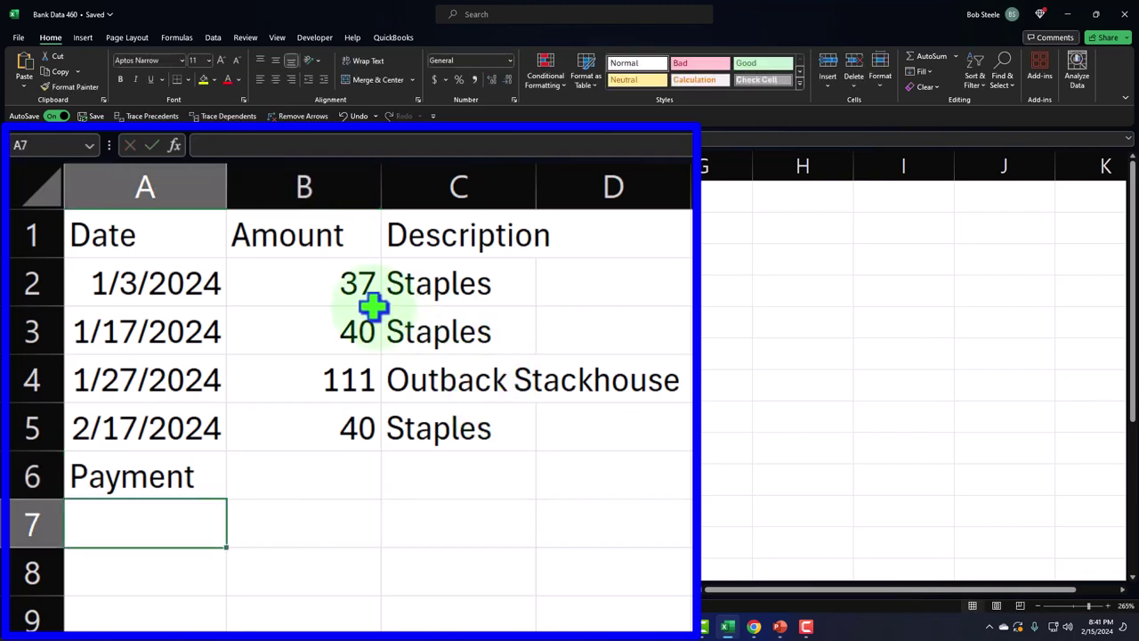
- Make the four amounts in cells B2 to B5 negative: -37, -40, -111 and -40
{"action": "double_click", "coordinate": [293, 285]}
{"action": "type", "text": "-"}
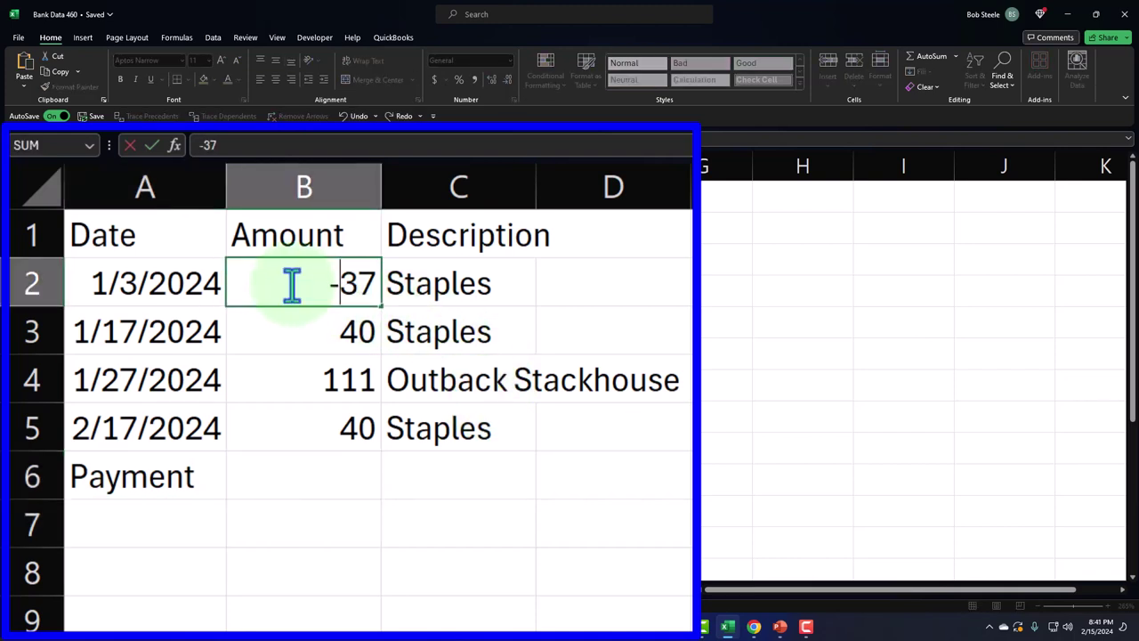
{"action": "key", "text": "Return"}
{"action": "double_click", "coordinate": [289, 349]}
{"action": "type", "text": "-"}
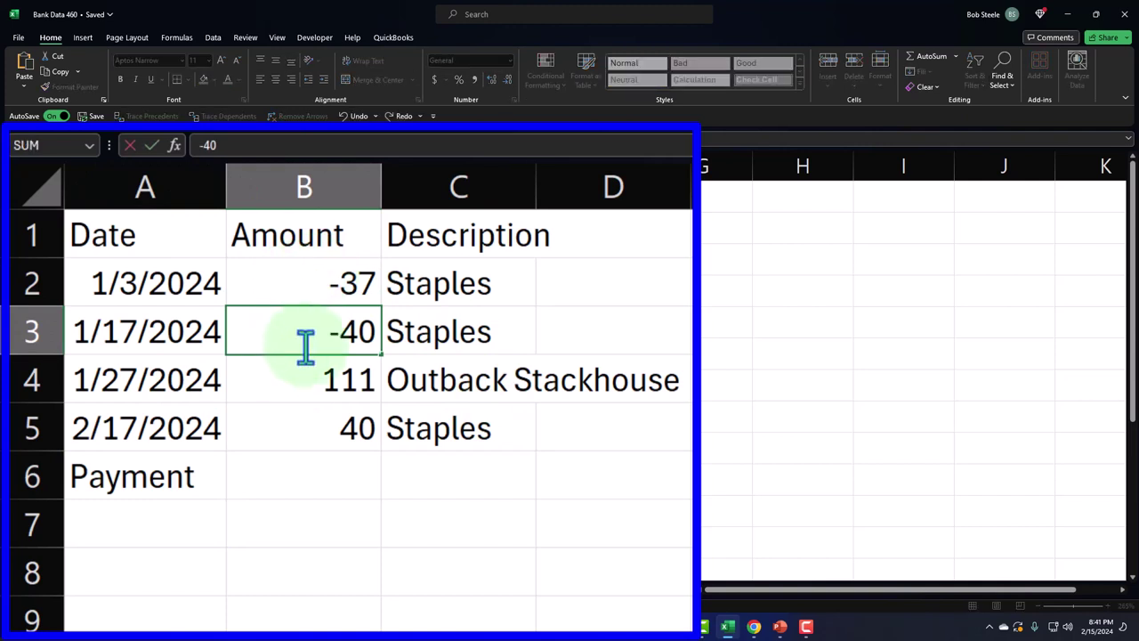
{"action": "key", "text": "Return"}
{"action": "double_click", "coordinate": [301, 377]}
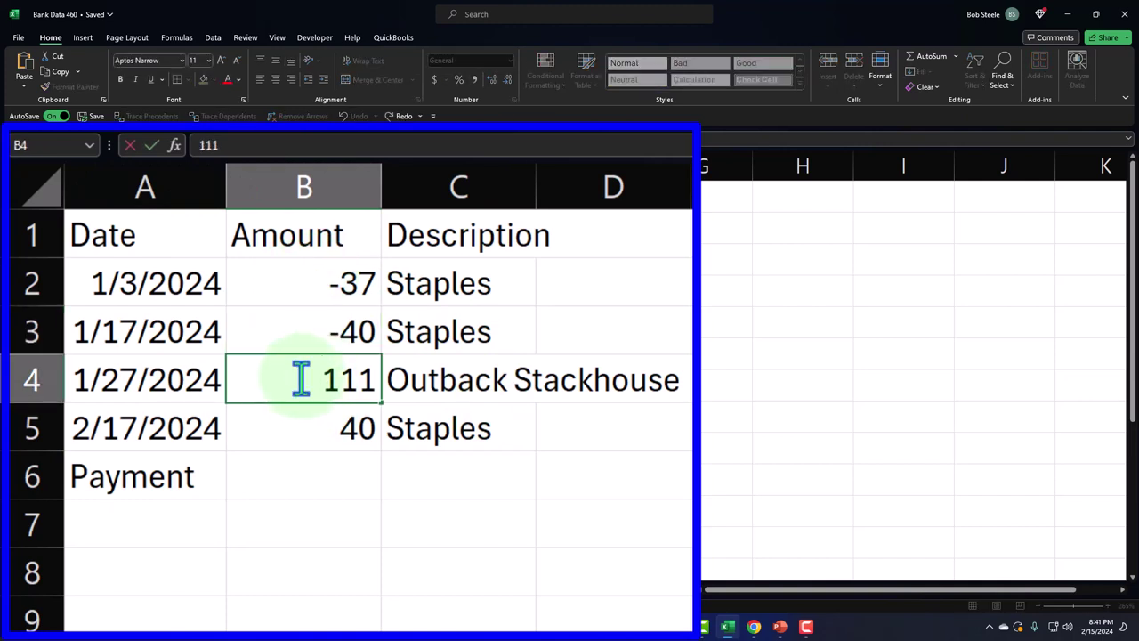
{"action": "type", "text": "-"}
{"action": "key", "text": "Return"}
{"action": "double_click", "coordinate": [304, 415]}
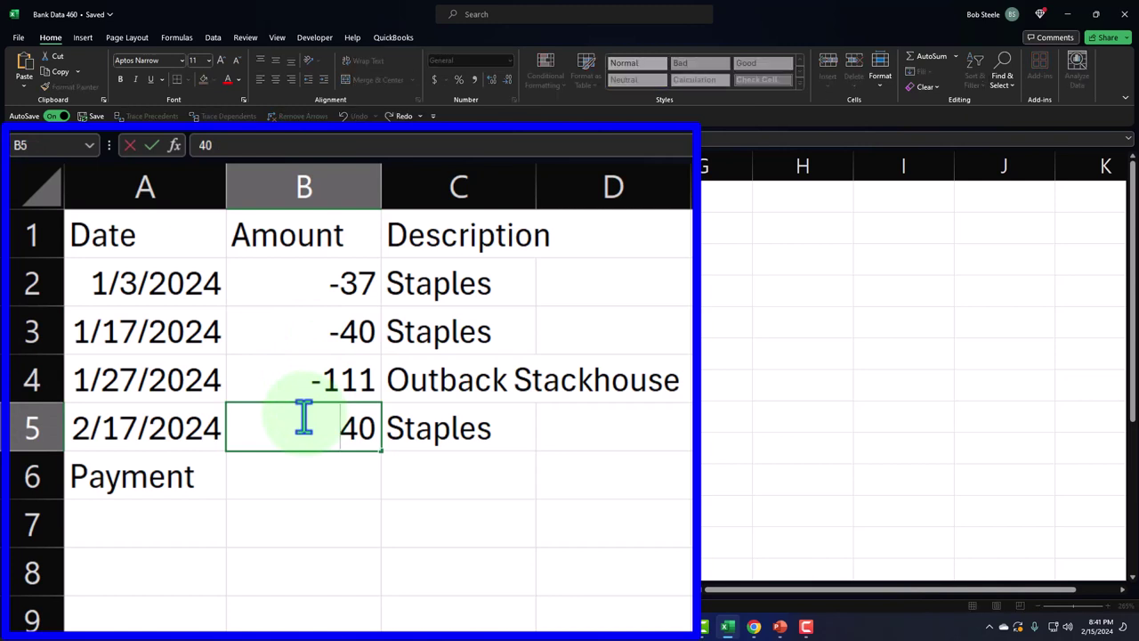
{"action": "type", "text": "-"}
{"action": "key", "text": "Return"}
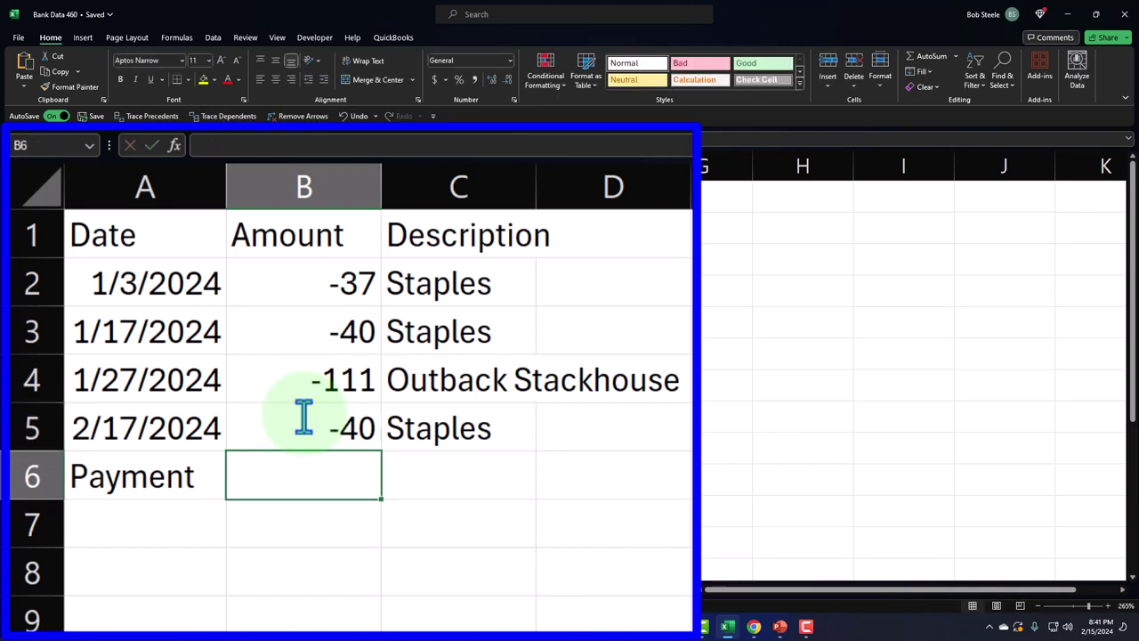
- Enter the amount 100 and the description Checking in cells B6 and C6
{"action": "type", "text": "100"}
{"action": "key", "text": "Return"}
{"action": "key", "text": "Up"}
{"action": "key", "text": "Right"}
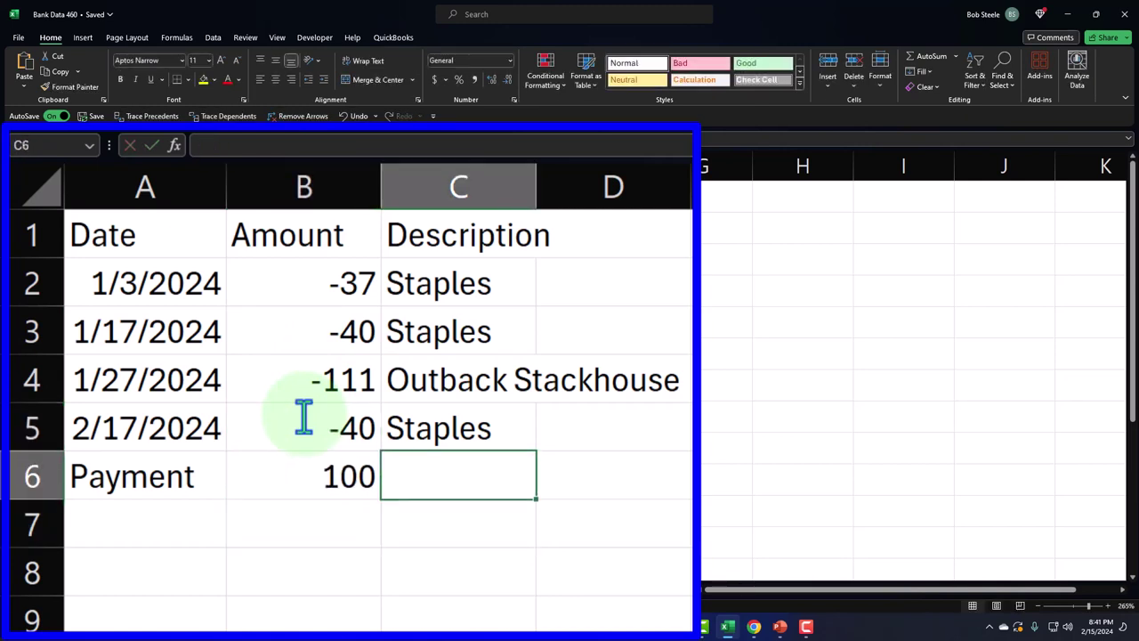
{"action": "type", "text": "Checking"}
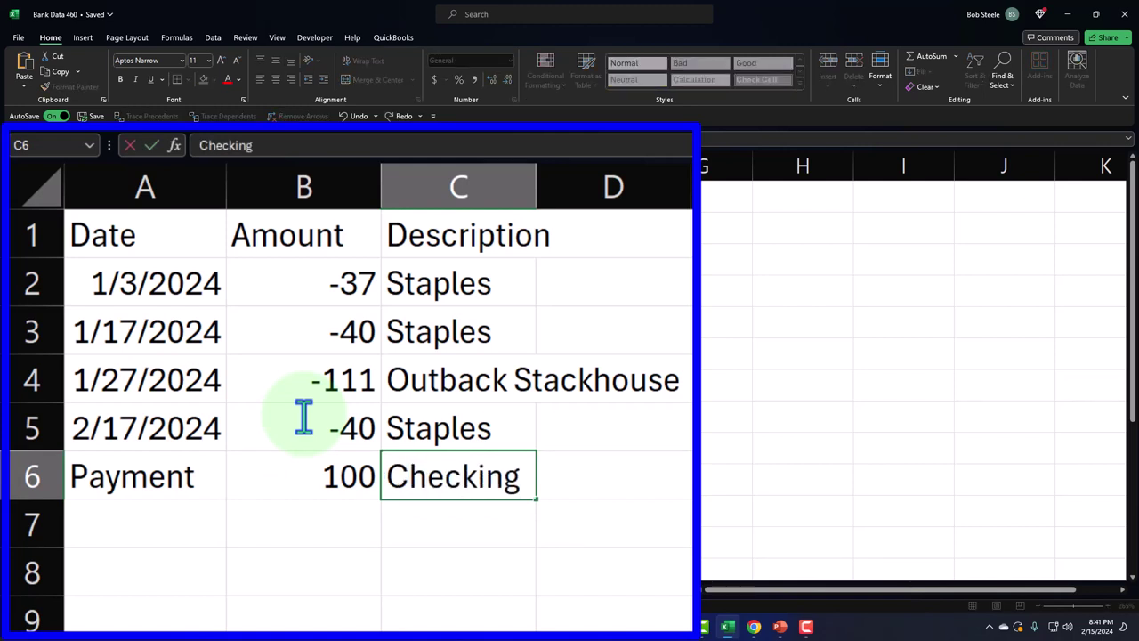
{"action": "key", "text": "Return"}
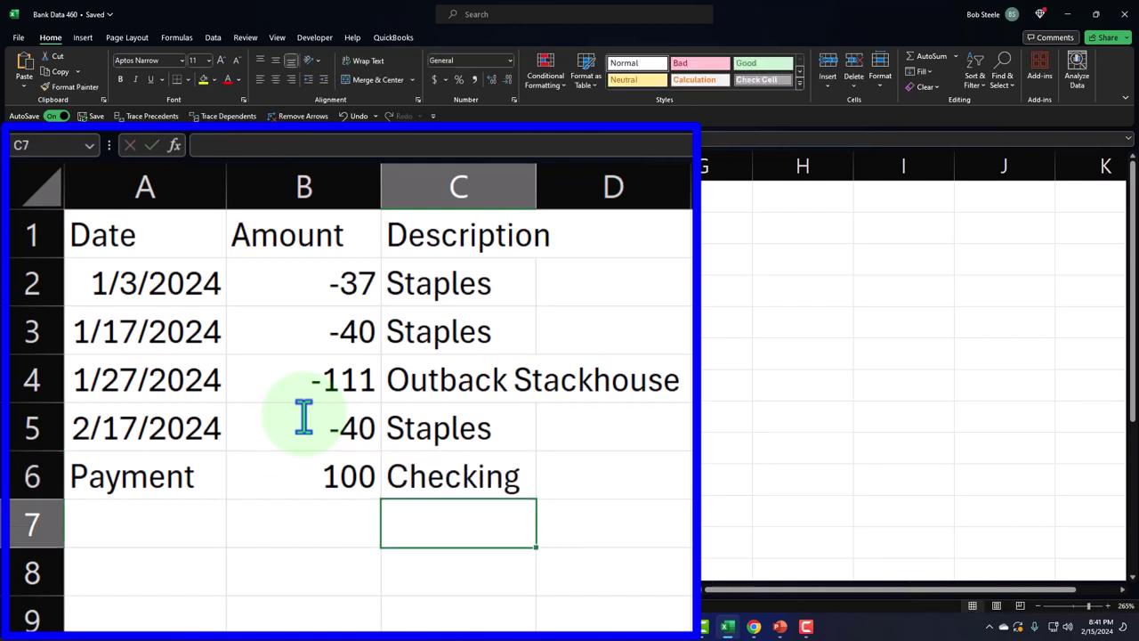
- Replace the text in cell A6 with the date 2/18/2024
{"action": "key", "text": "Left"}
{"action": "key", "text": "Left"}
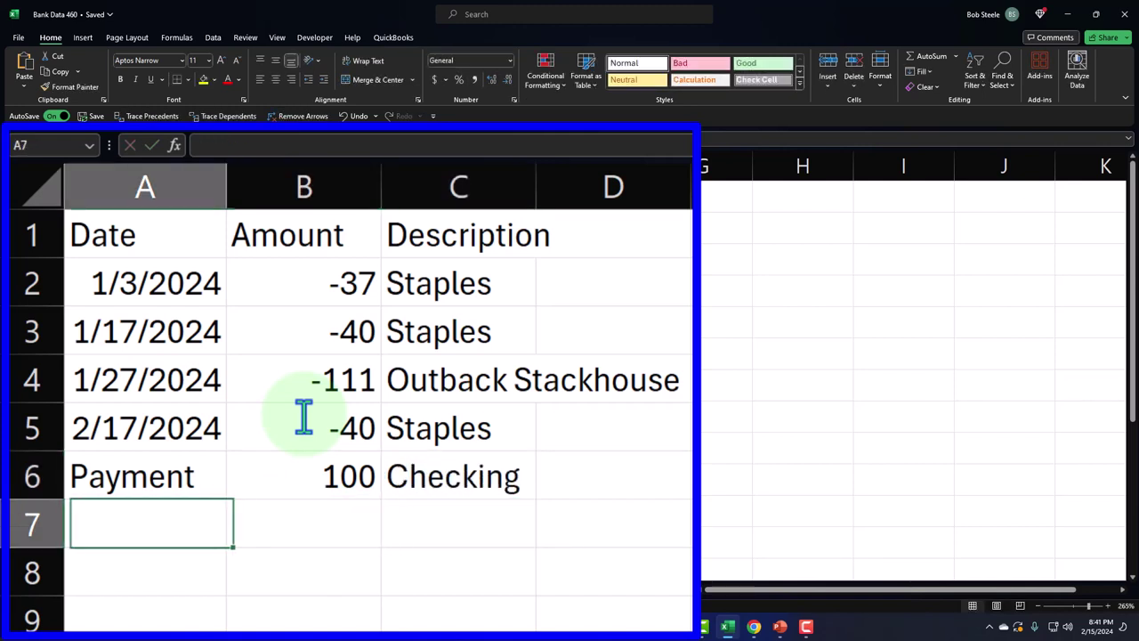
{"action": "key", "text": "Up"}
{"action": "type", "text": "2"}
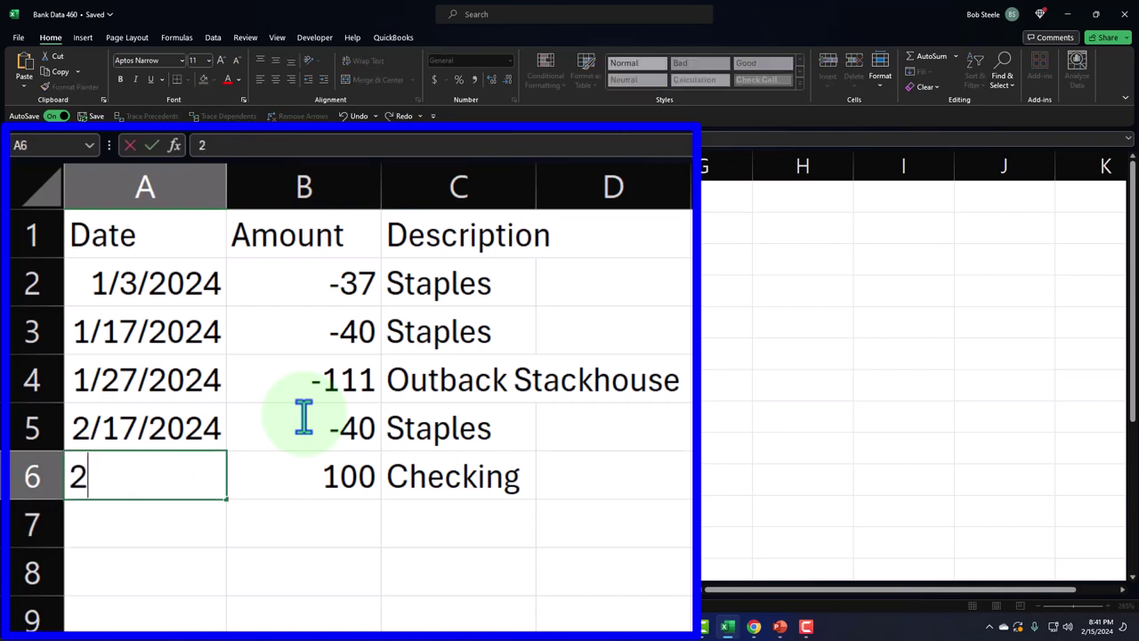
{"action": "type", "text": "/18/24"}
{"action": "key", "text": "Return"}
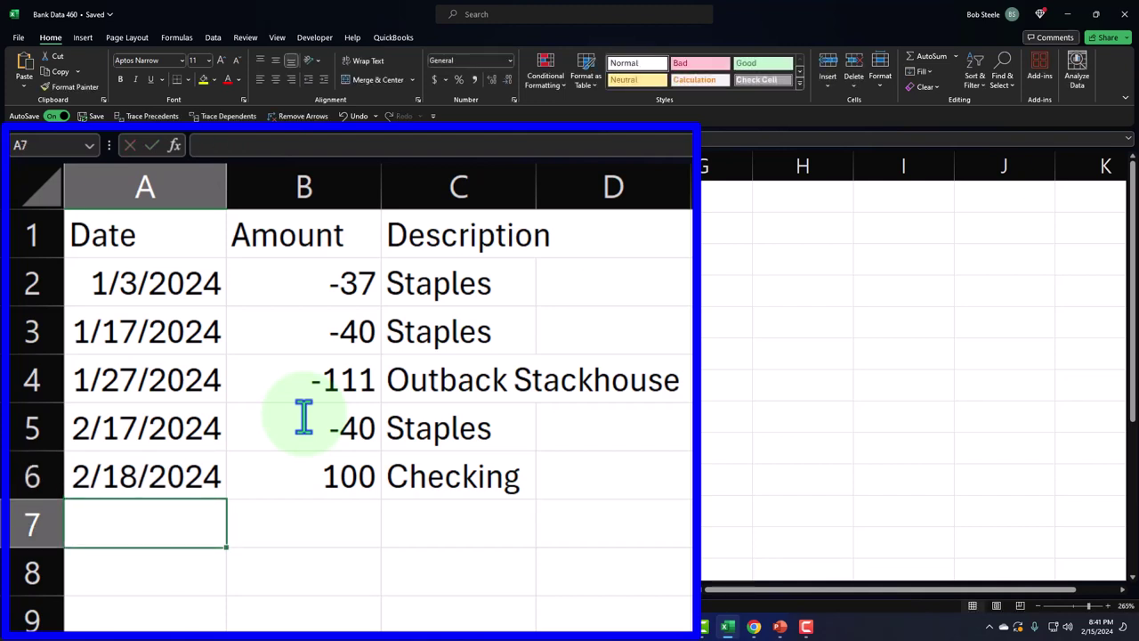
- Add a transaction in row 7 with the date 1/21/2024, the amount -28 and the description Staples
{"action": "type", "text": "1/"}
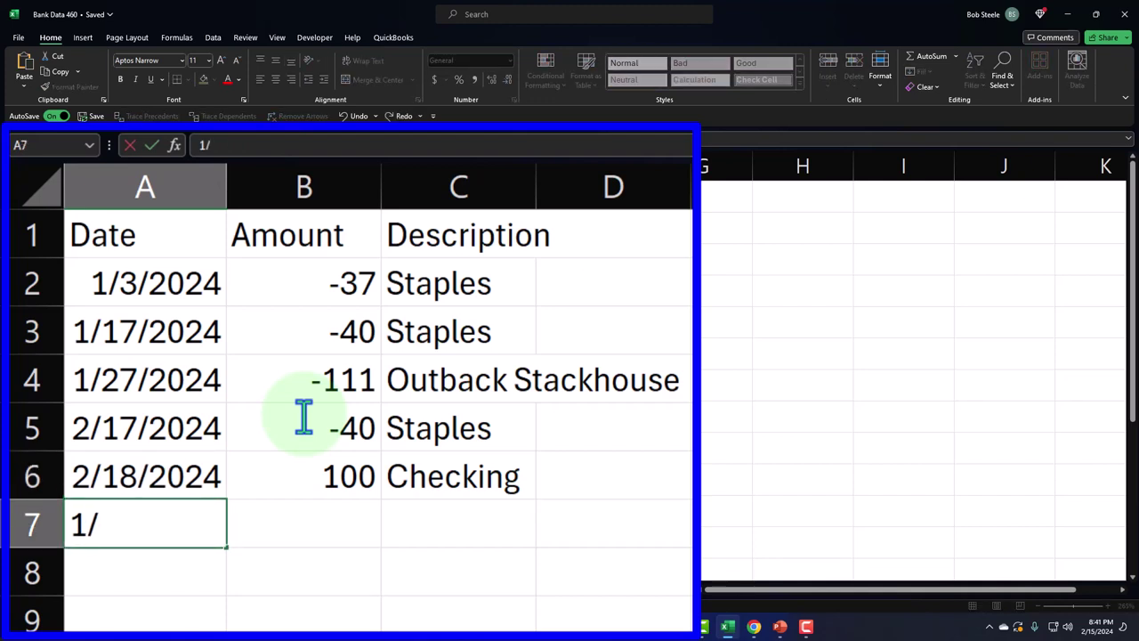
{"action": "type", "text": "21/24"}
{"action": "key", "text": "Tab"}
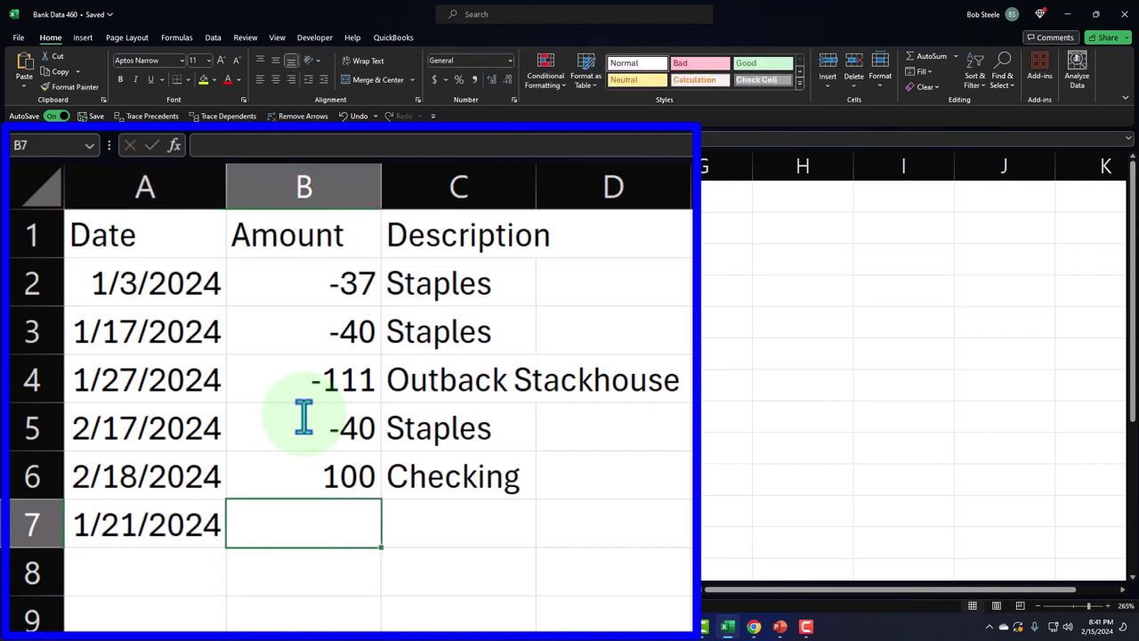
{"action": "type", "text": "-"}
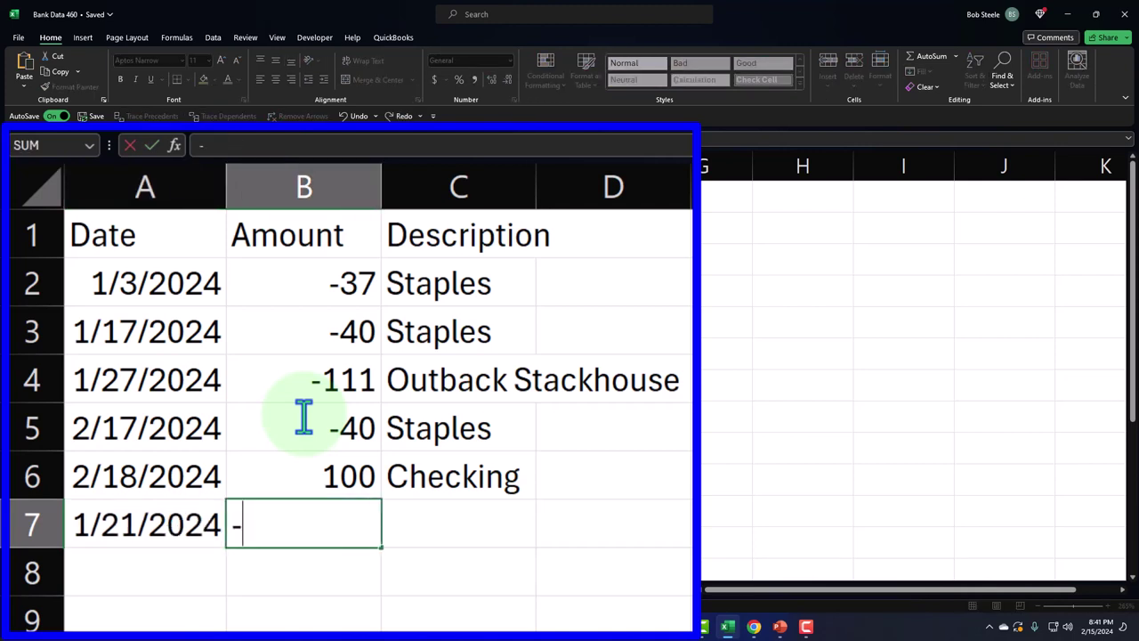
{"action": "type", "text": "28"}
{"action": "key", "text": "Tab"}
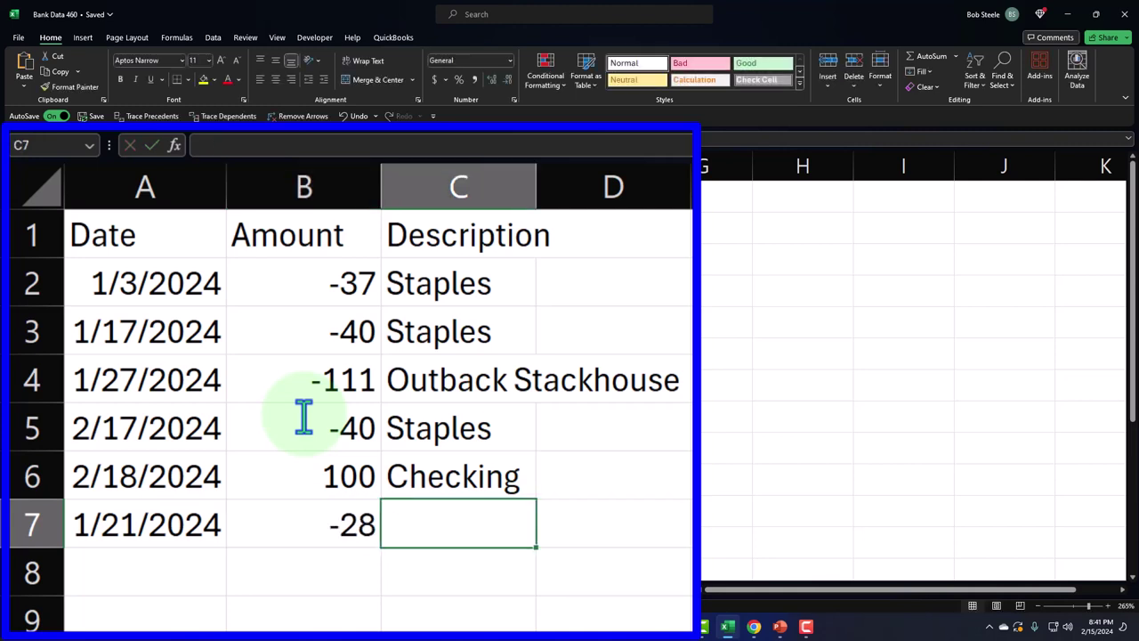
{"action": "type", "text": "Staples"}
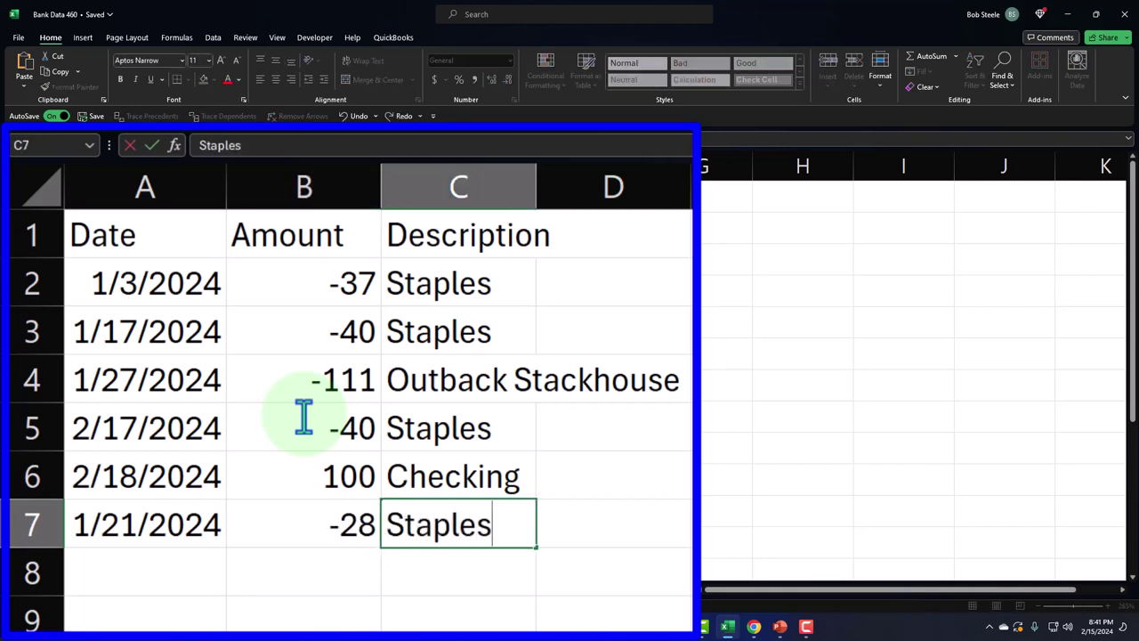
{"action": "key", "text": "Return"}
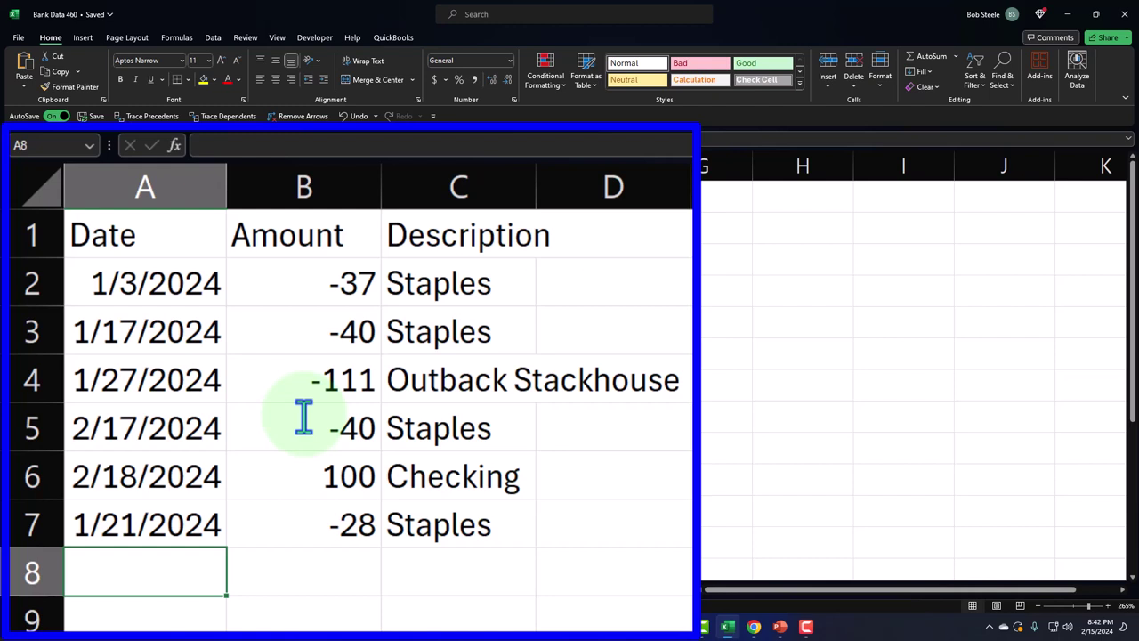
- Add a transaction in row 8 with the date 1/22/2024, the amount -114 and the description Outback Stackhouse
{"action": "type", "text": "1/"}
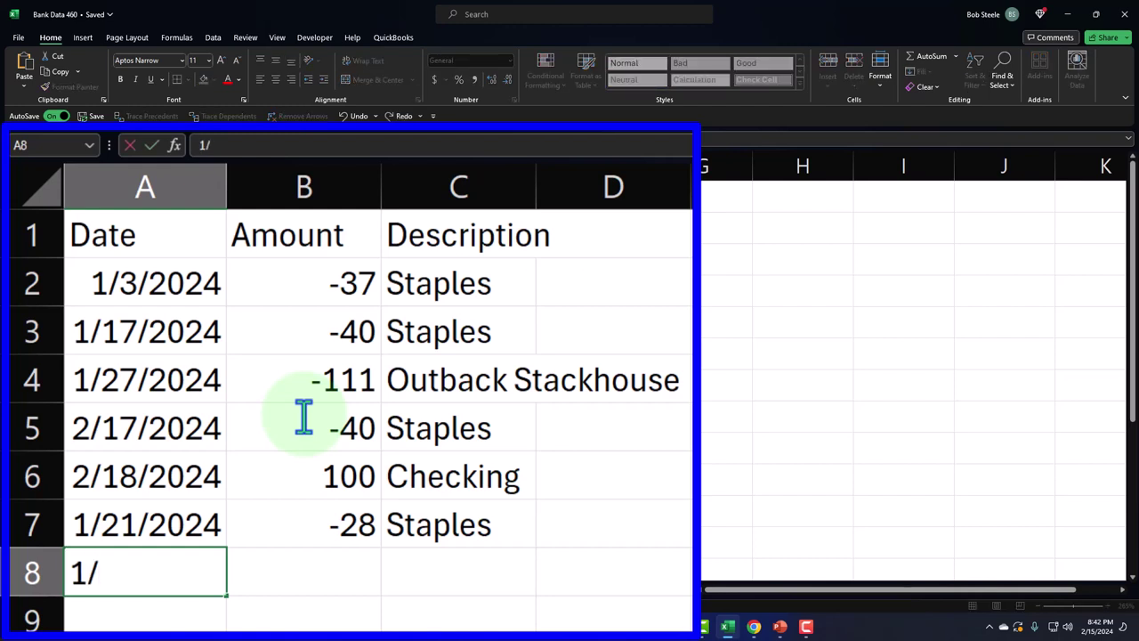
{"action": "type", "text": "22/2024"}
{"action": "key", "text": "Tab"}
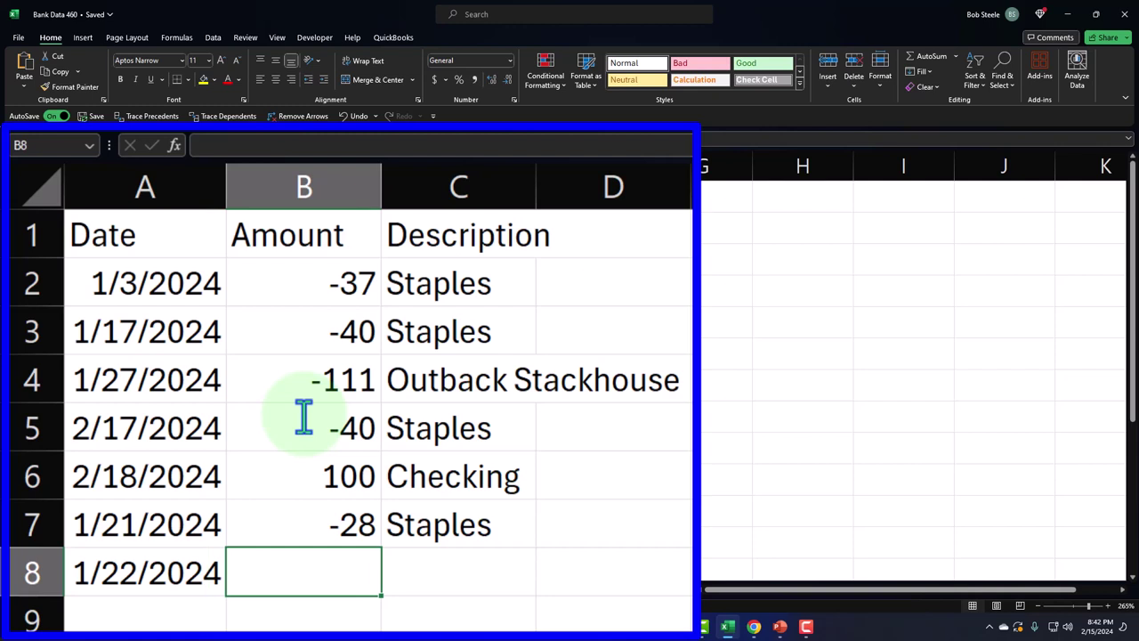
{"action": "type", "text": "-1"}
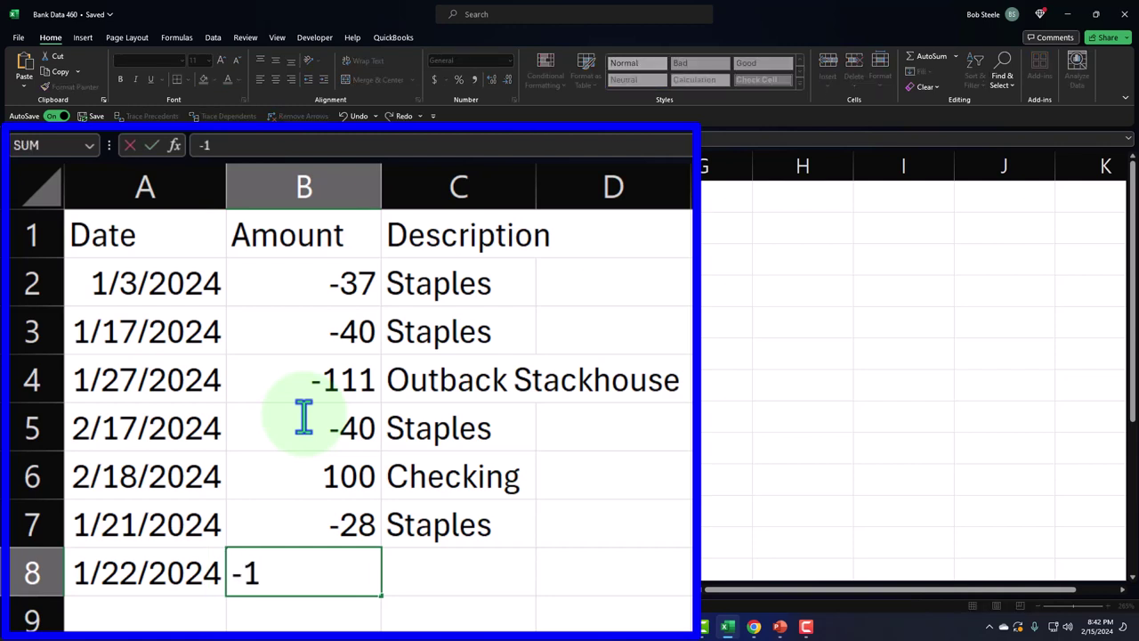
{"action": "type", "text": "14"}
{"action": "key", "text": "Tab"}
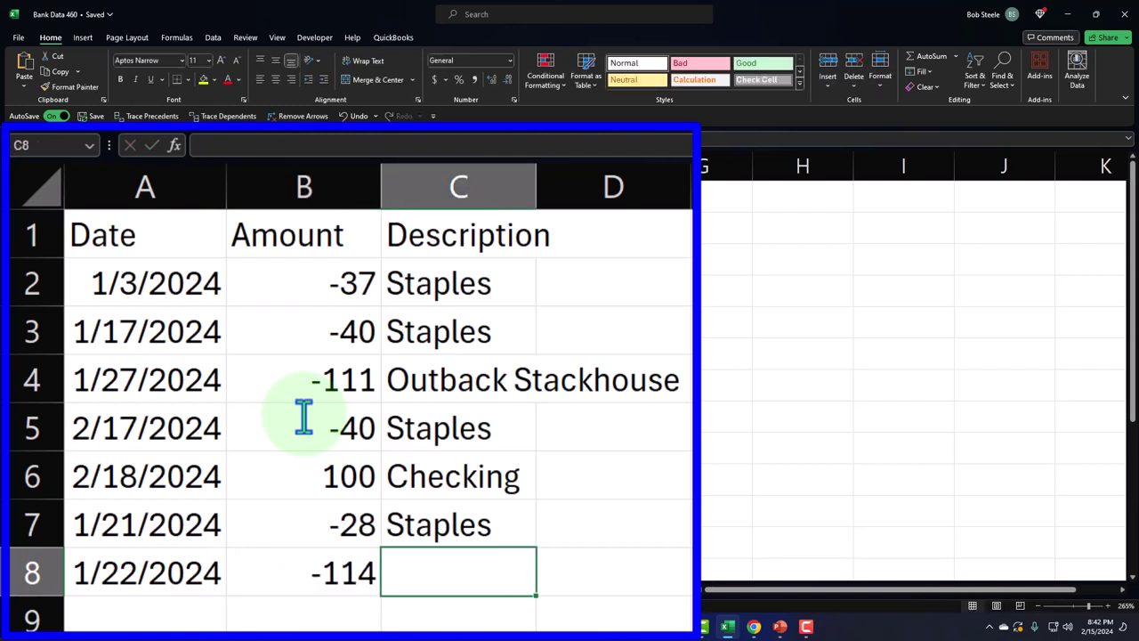
{"action": "type", "text": "OU"}
{"action": "key", "text": "BackSpace"}
{"action": "key", "text": "BackSpace"}
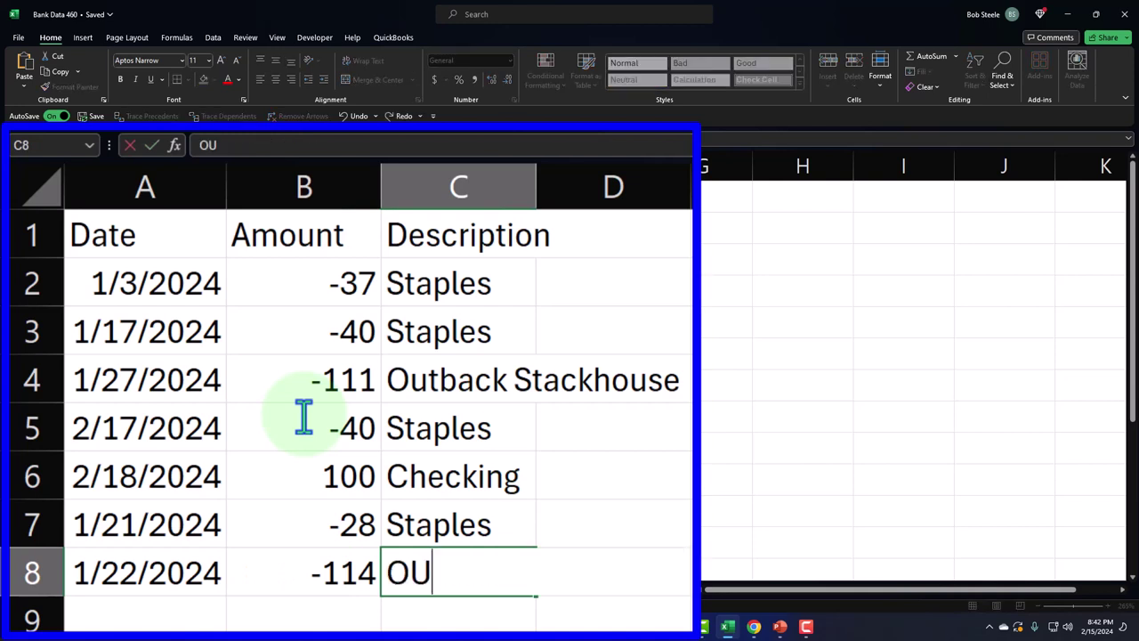
{"action": "type", "text": "i"}
{"action": "key", "text": "BackSpace"}
{"action": "type", "text": "utback Stackhouse"}
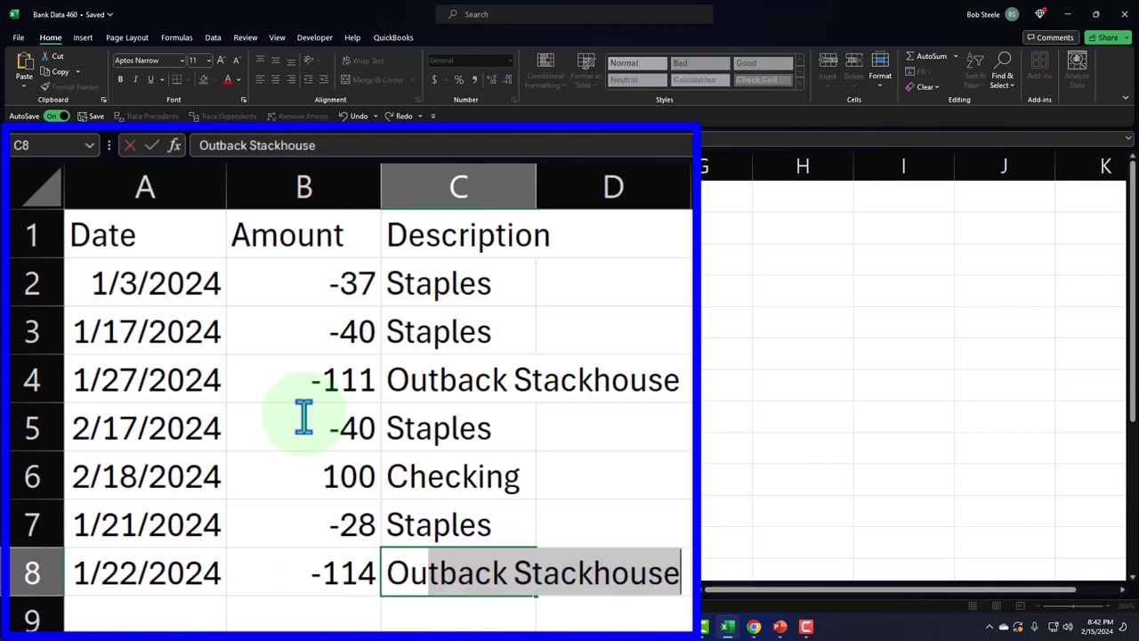
{"action": "key", "text": "Return"}
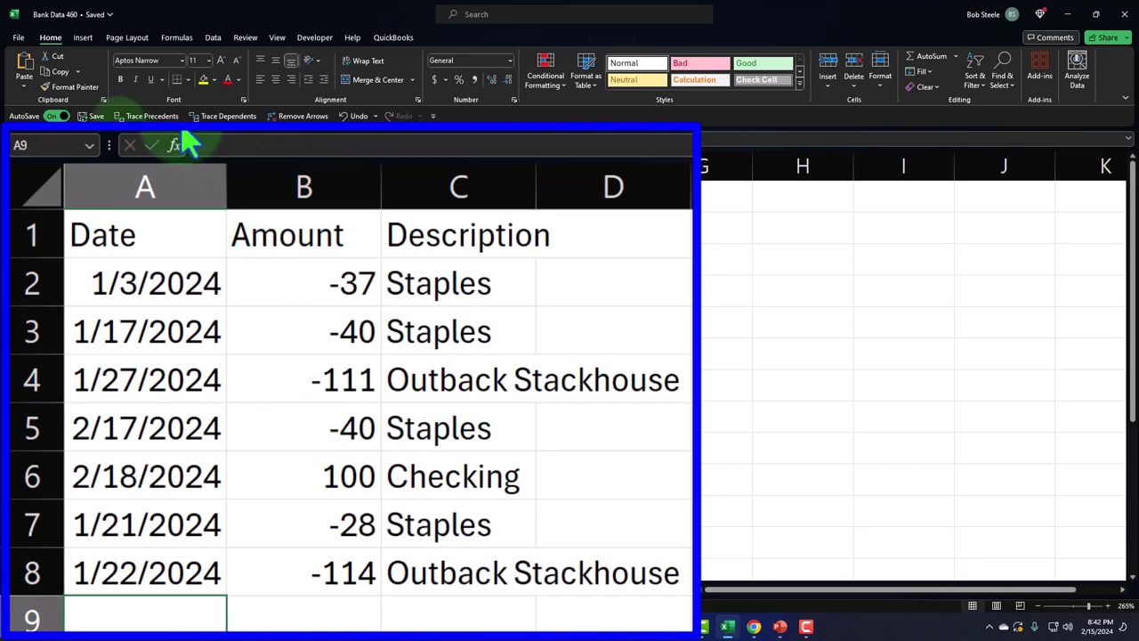
- Save a copy of the workbook as Bank Data 460 in CSV UTF-8 (Comma delimited) format in the Bank Feed Upload Files folder
{"action": "left_click", "coordinate": [18, 37]}
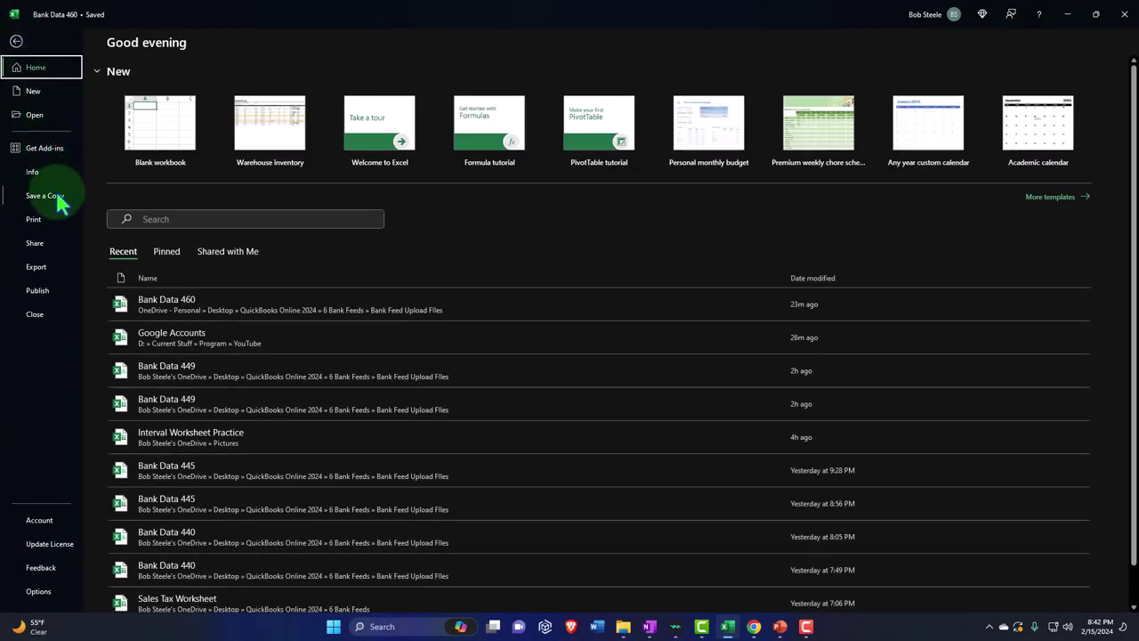
{"action": "left_click", "coordinate": [55, 194]}
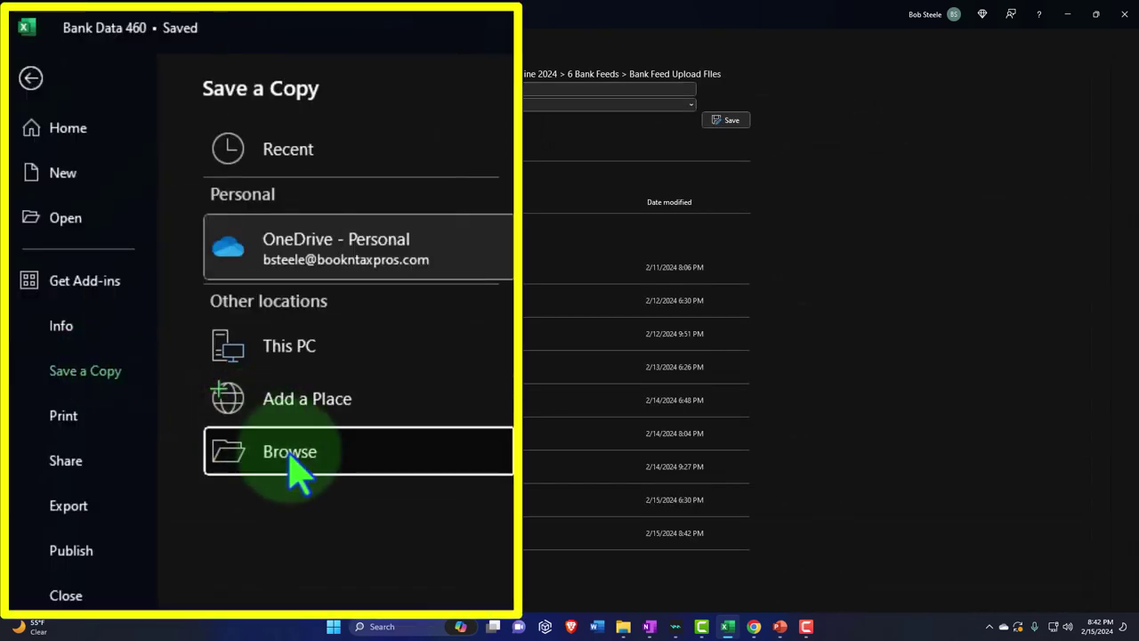
{"action": "left_click", "coordinate": [153, 248]}
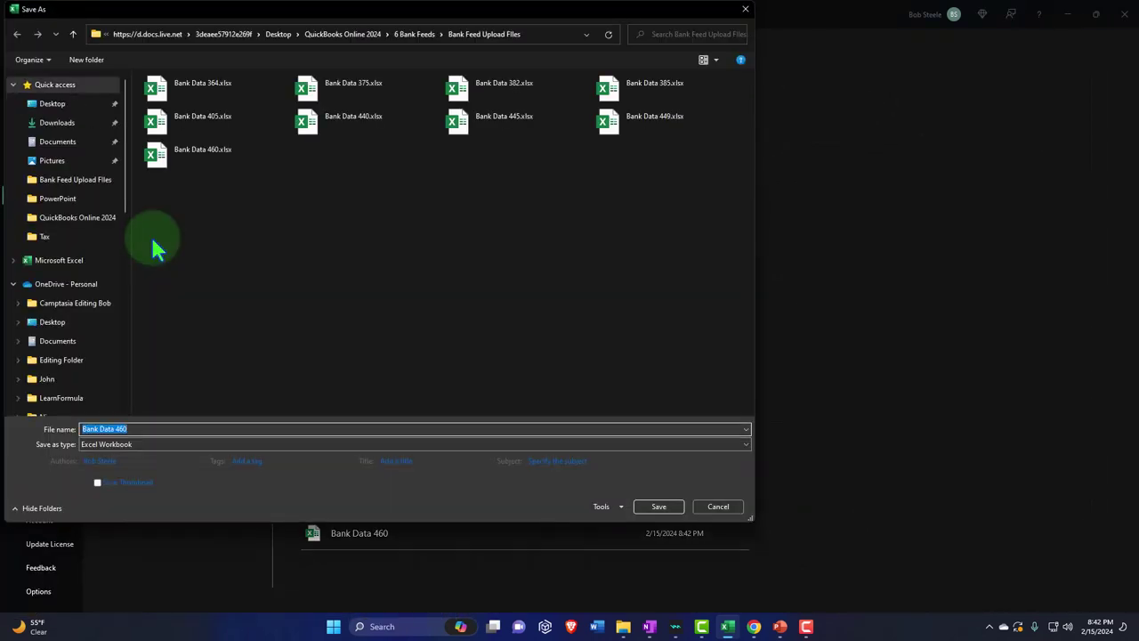
{"action": "left_click", "coordinate": [231, 444]}
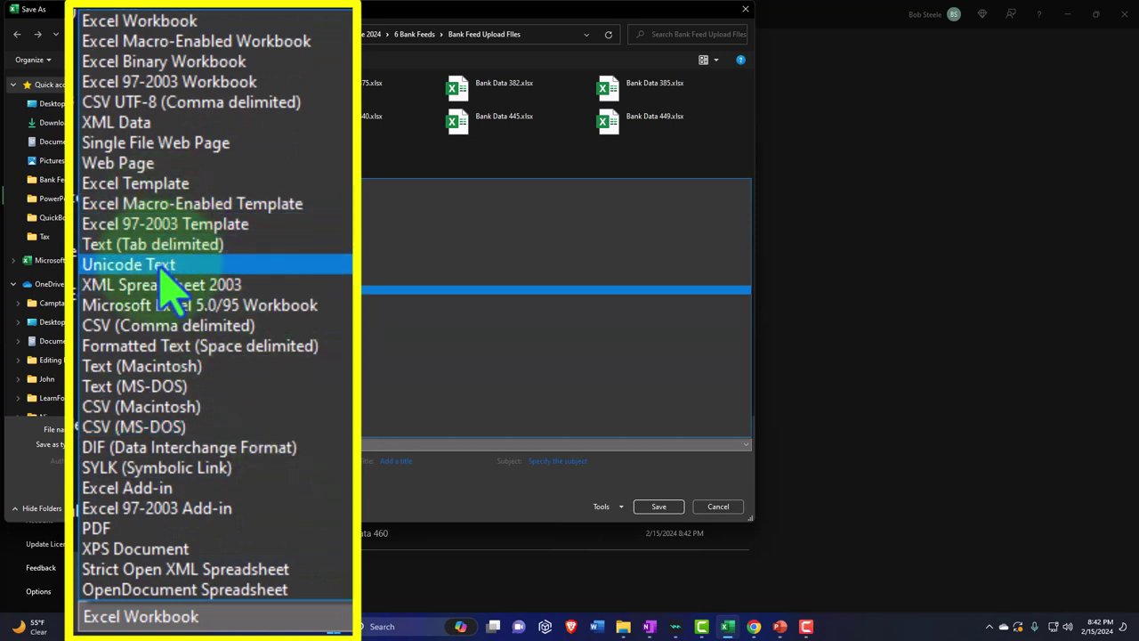
{"action": "left_click", "coordinate": [216, 103]}
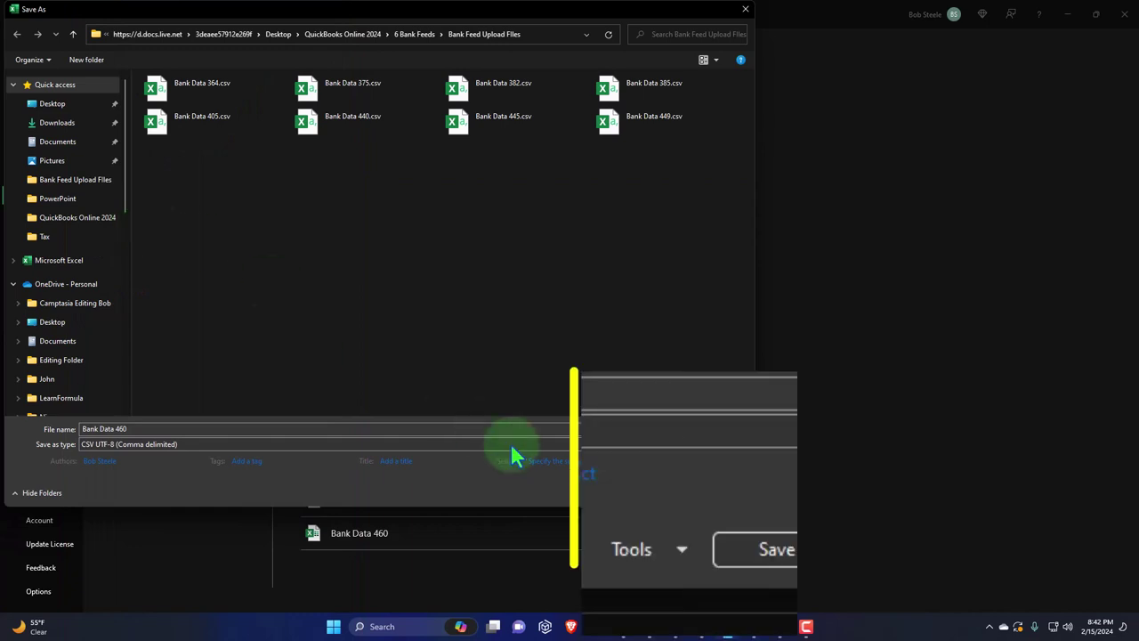
{"action": "left_click", "coordinate": [650, 493]}
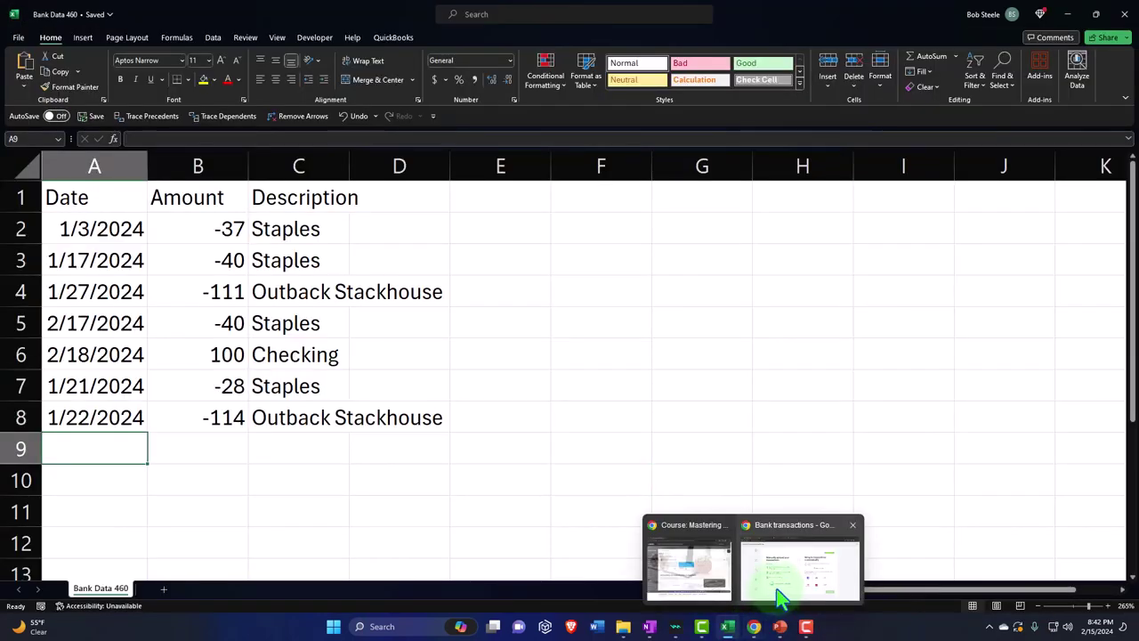
- Switch to QuickBooks, restart the bank transaction import from the Bank transactions page using upload from file, and open the file selection
{"action": "left_click", "coordinate": [779, 598]}
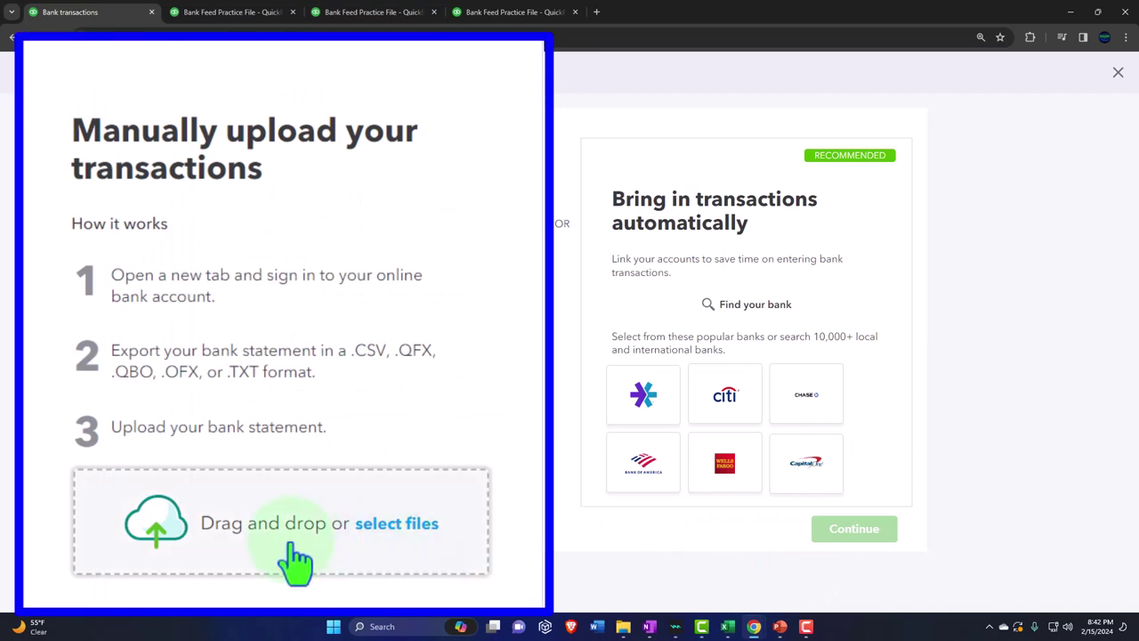
{"action": "left_click", "coordinate": [1118, 72]}
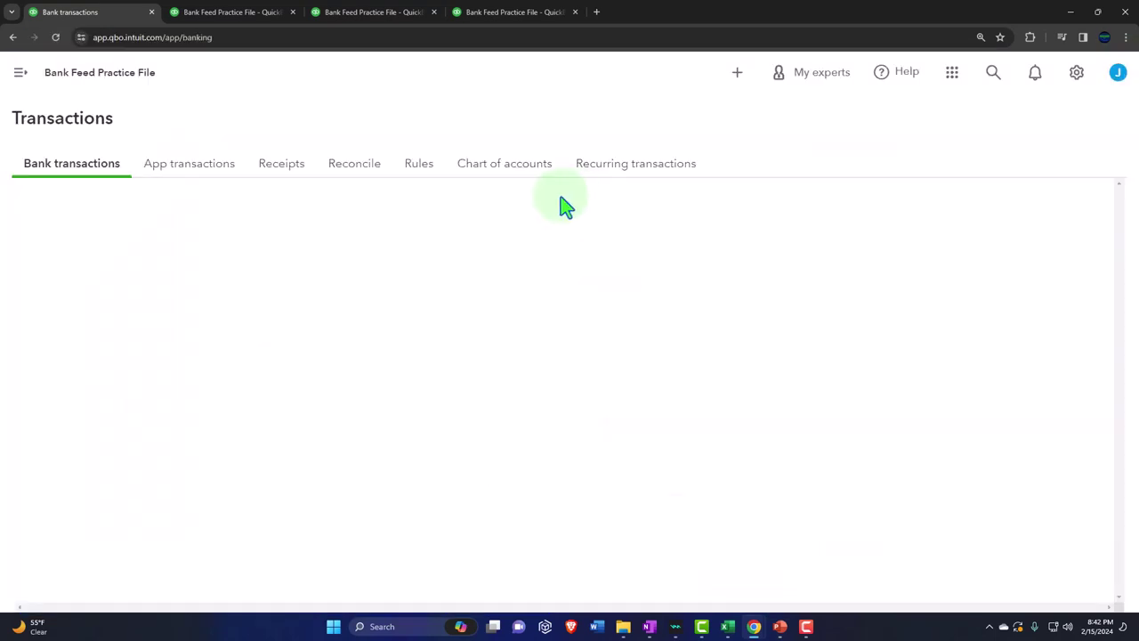
{"action": "left_click", "coordinate": [20, 74]}
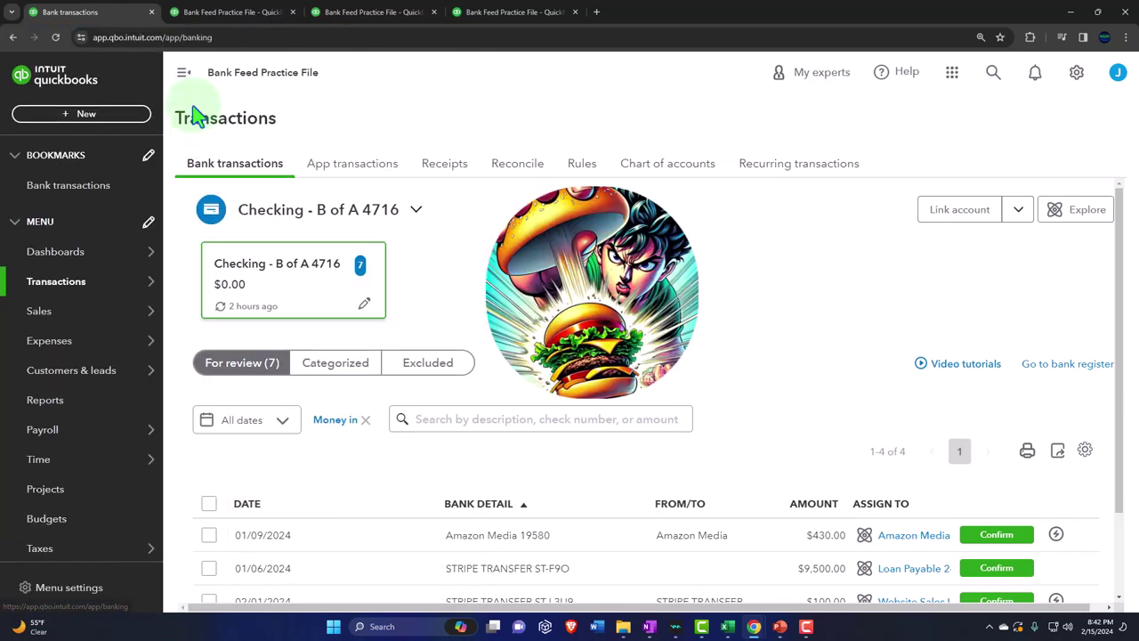
{"action": "left_click", "coordinate": [183, 73]}
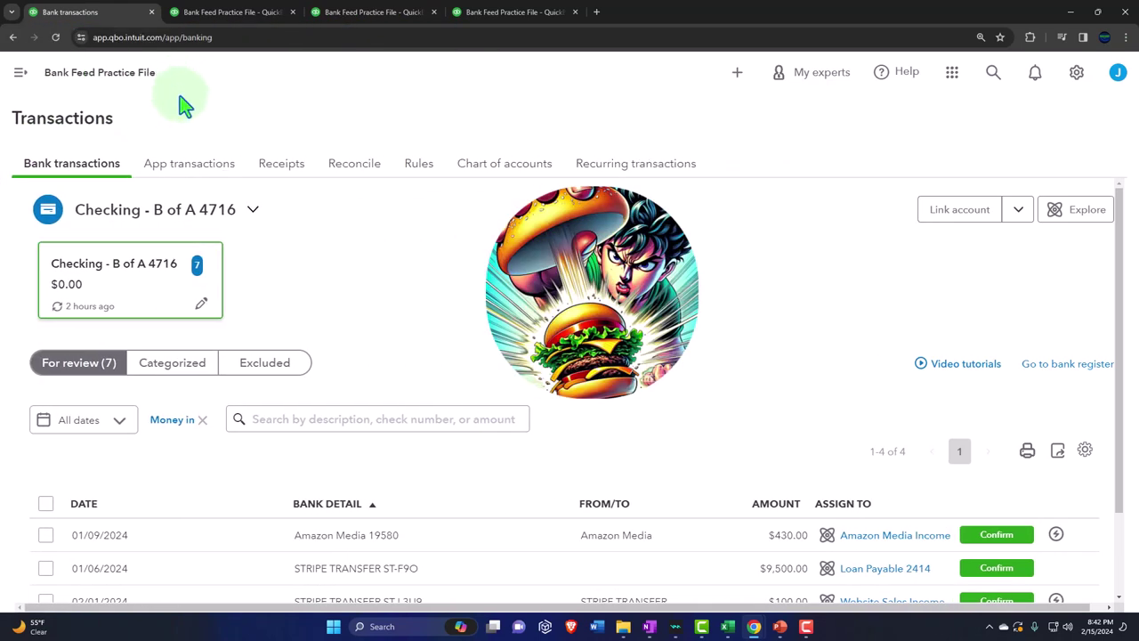
{"action": "left_click", "coordinate": [1019, 214]}
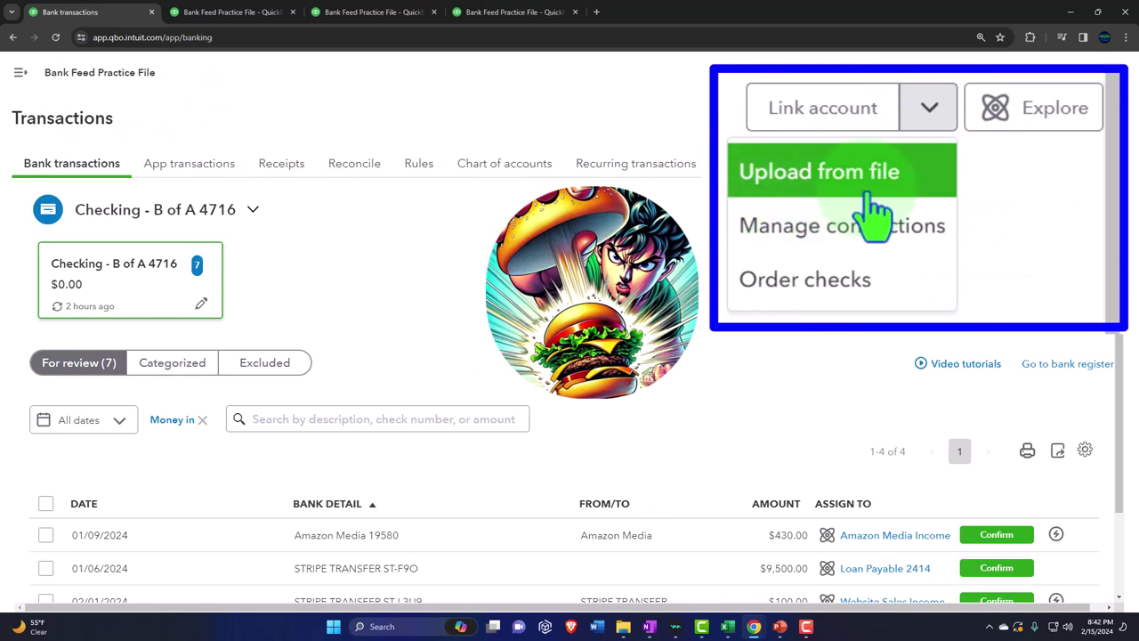
{"action": "left_click", "coordinate": [995, 258]}
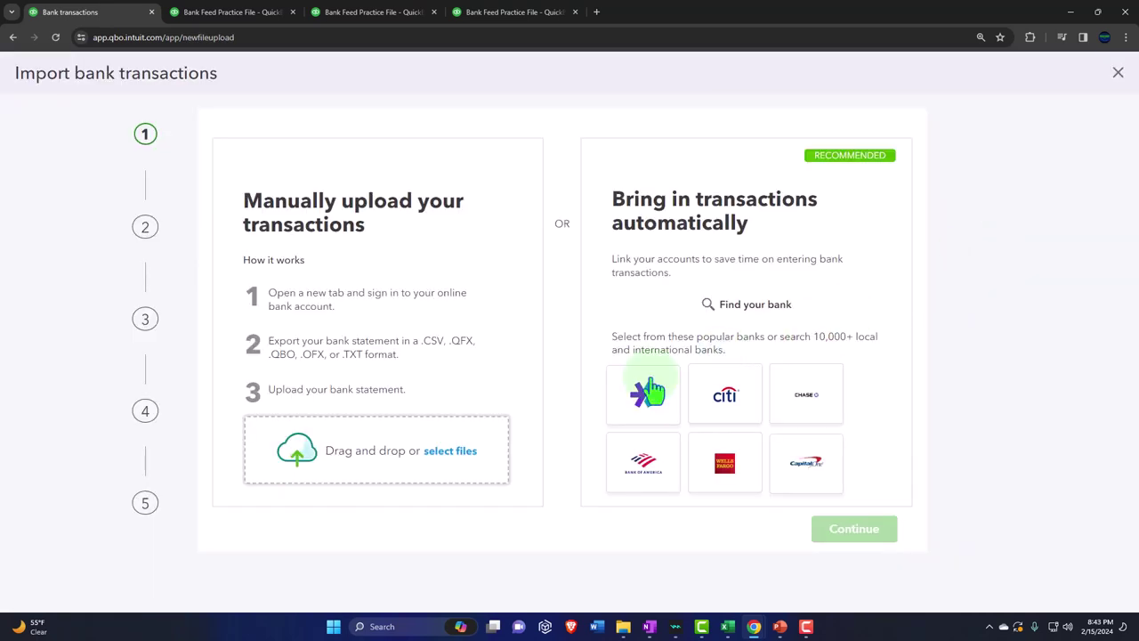
{"action": "left_click", "coordinate": [445, 454]}
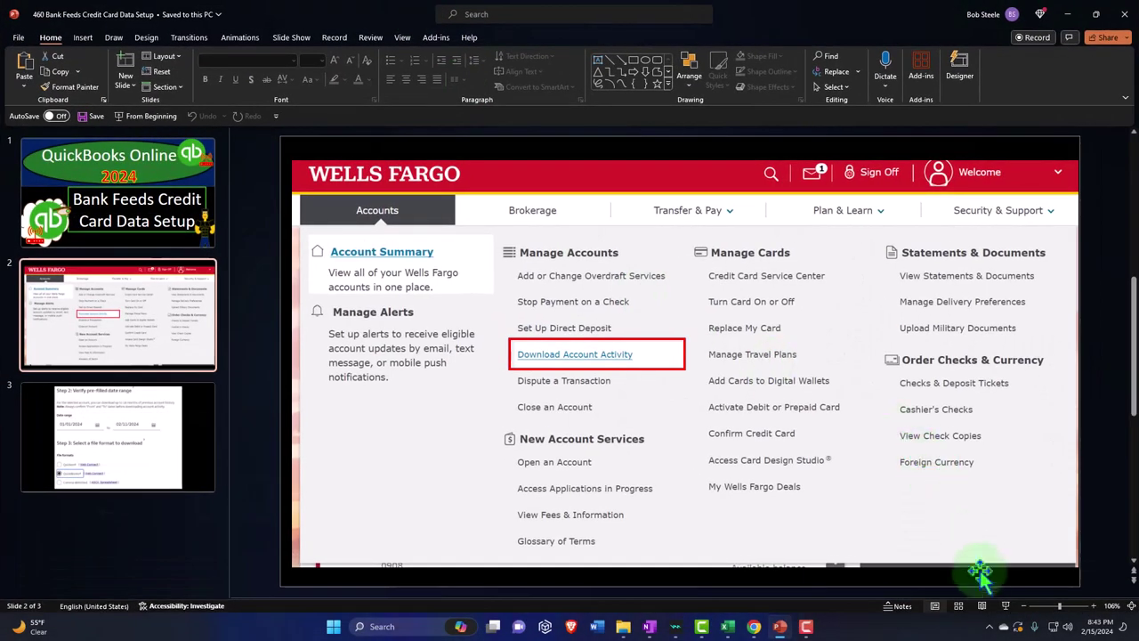
- Present the Wells Fargo slide in PowerPoint full screen and examine where account activity is downloaded
{"action": "left_click", "coordinate": [1005, 606]}
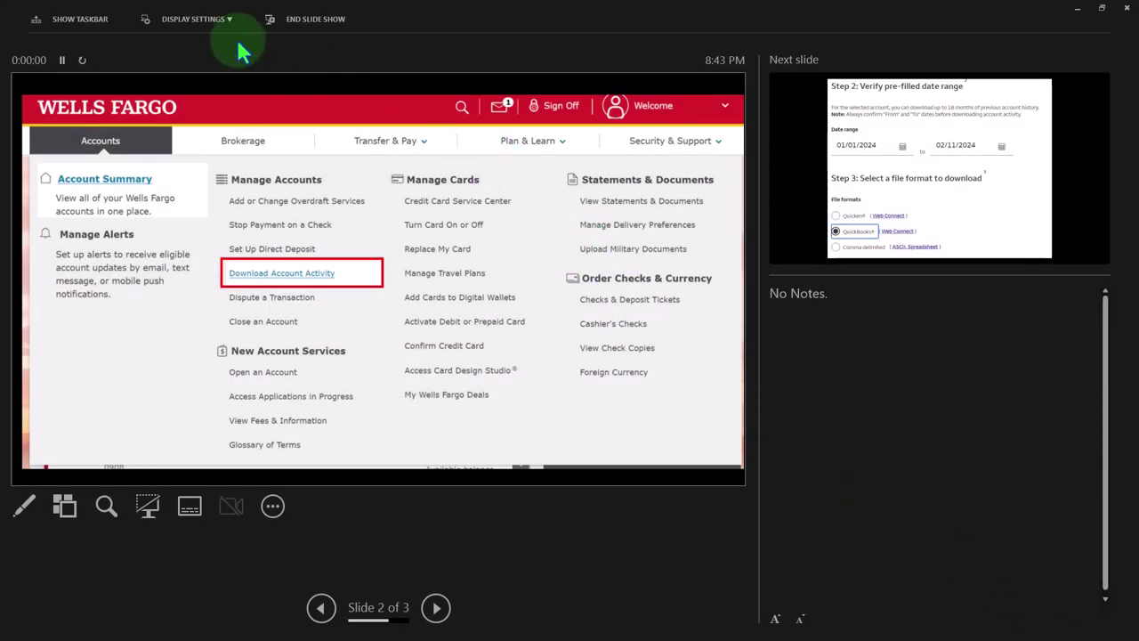
{"action": "left_click", "coordinate": [222, 19]}
{"action": "left_click", "coordinate": [218, 61]}
{"action": "left_click", "coordinate": [298, 377]}
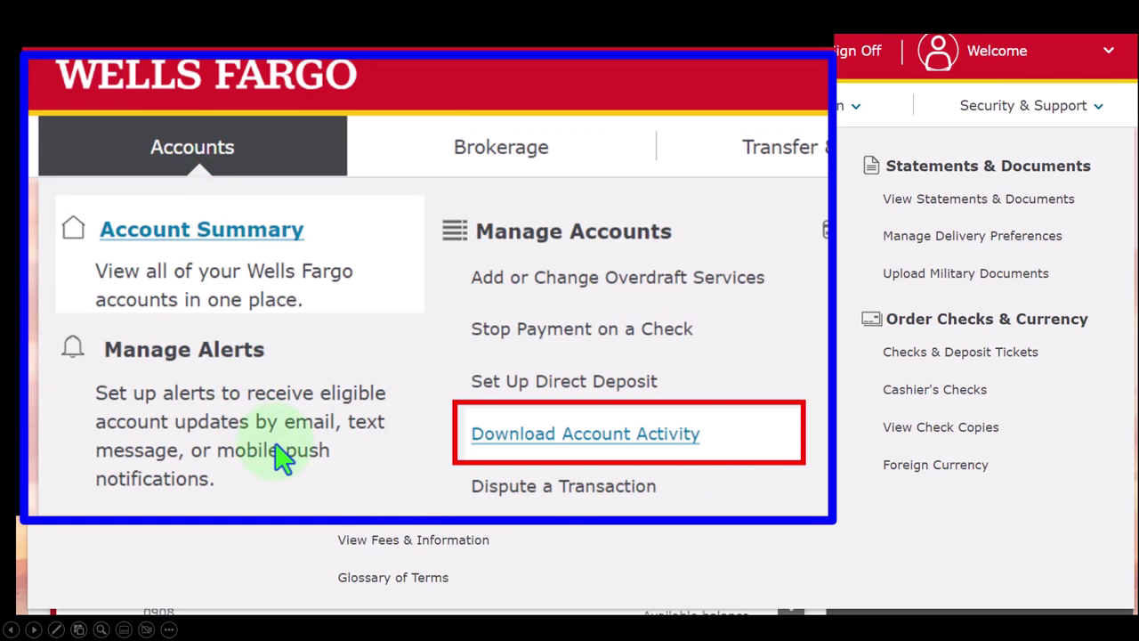
- Choose the Bank Data 460 CSV file for the manual upload in QuickBooks and continue to the account selection
{"action": "left_click", "coordinate": [434, 454]}
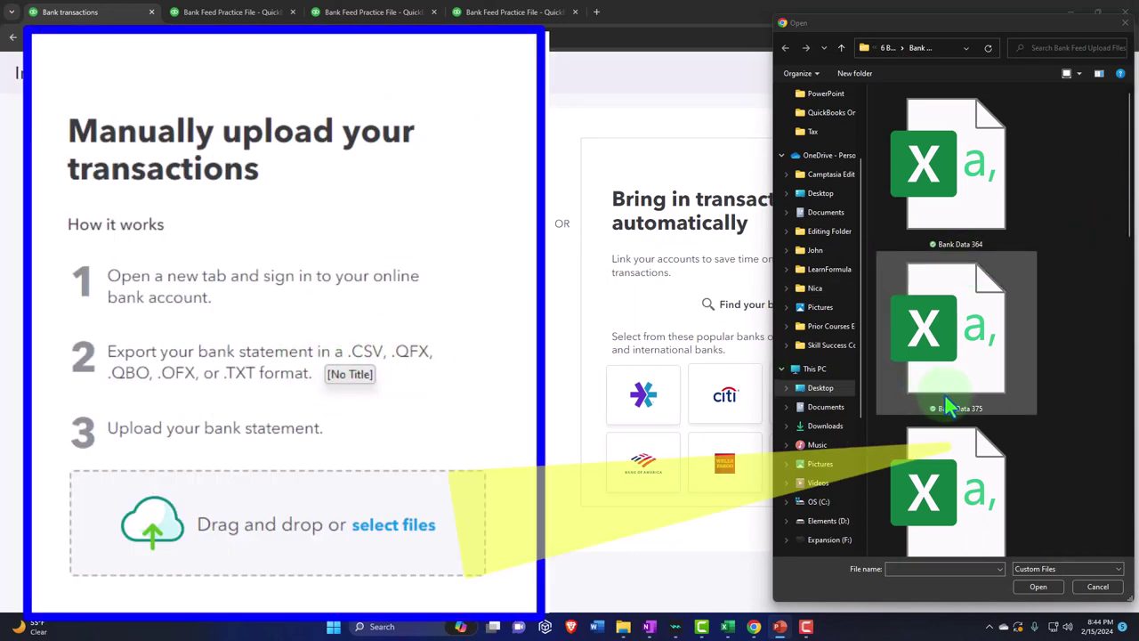
{"action": "scroll", "coordinate": [952, 441], "scroll_direction": "down", "scroll_amount": 5}
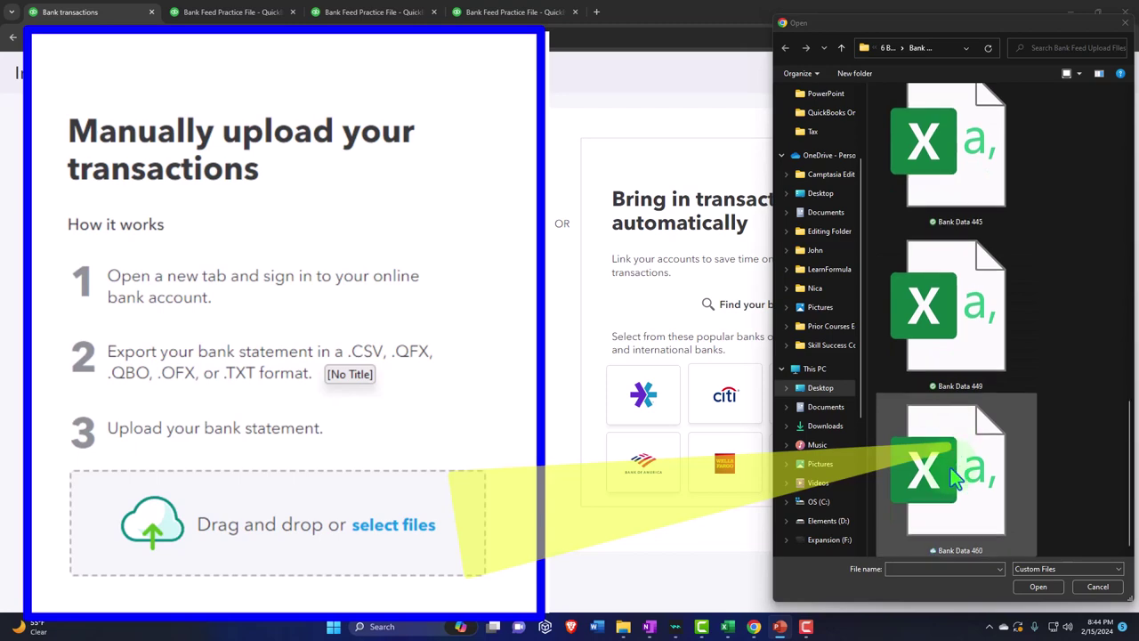
{"action": "double_click", "coordinate": [952, 481]}
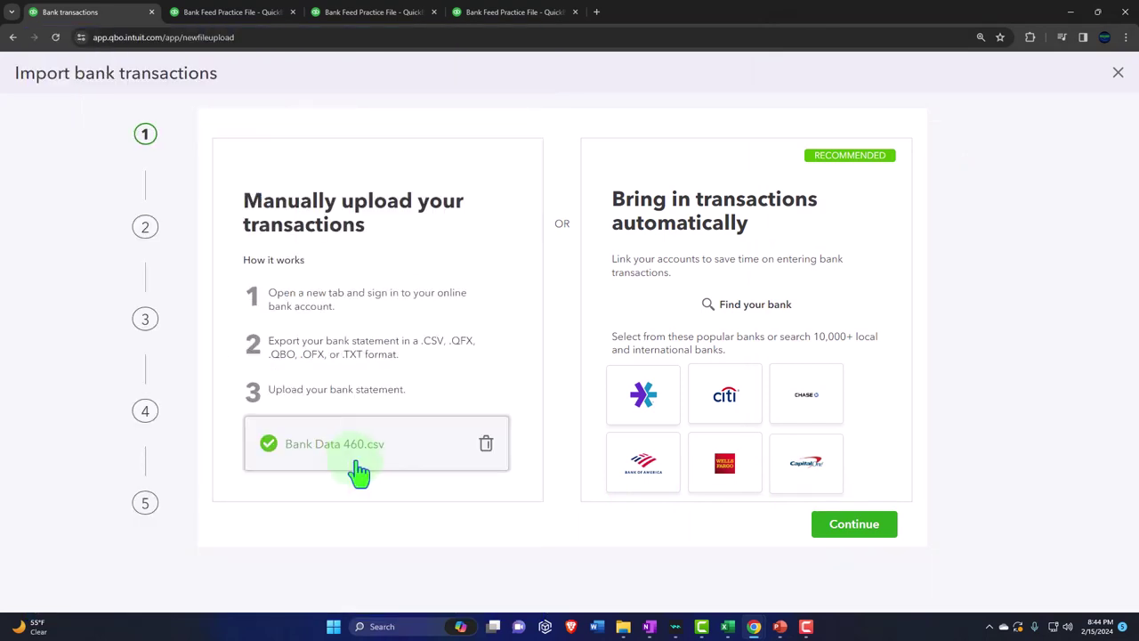
{"action": "left_click", "coordinate": [886, 530]}
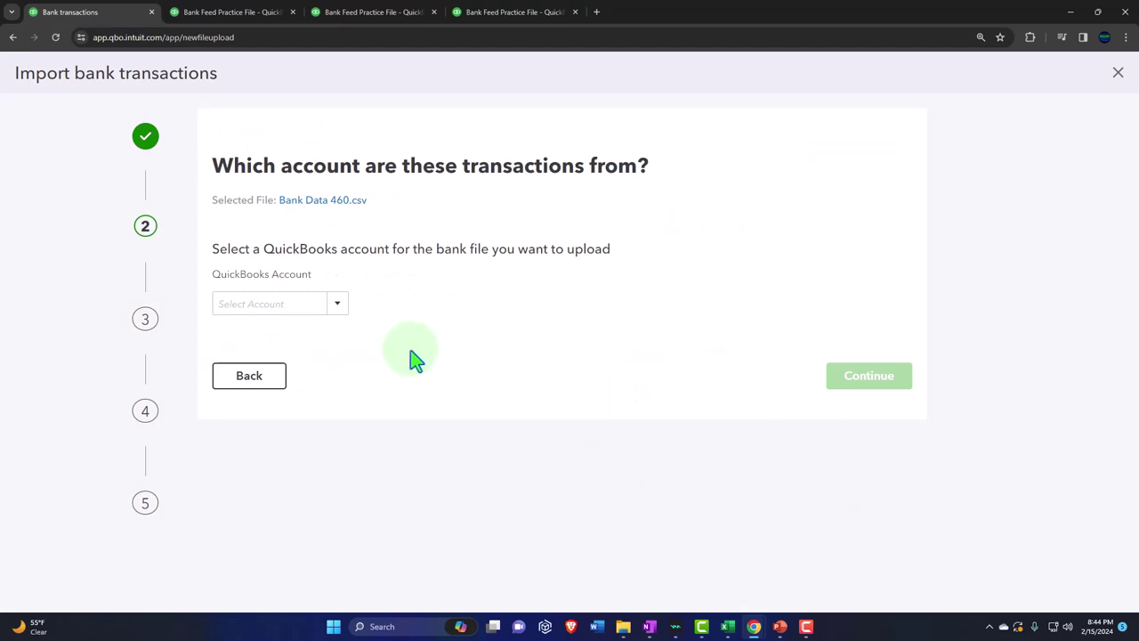
- Assign the uploaded file to the Amex - Credit Card account and continue to the file setup
{"action": "left_click", "coordinate": [337, 304]}
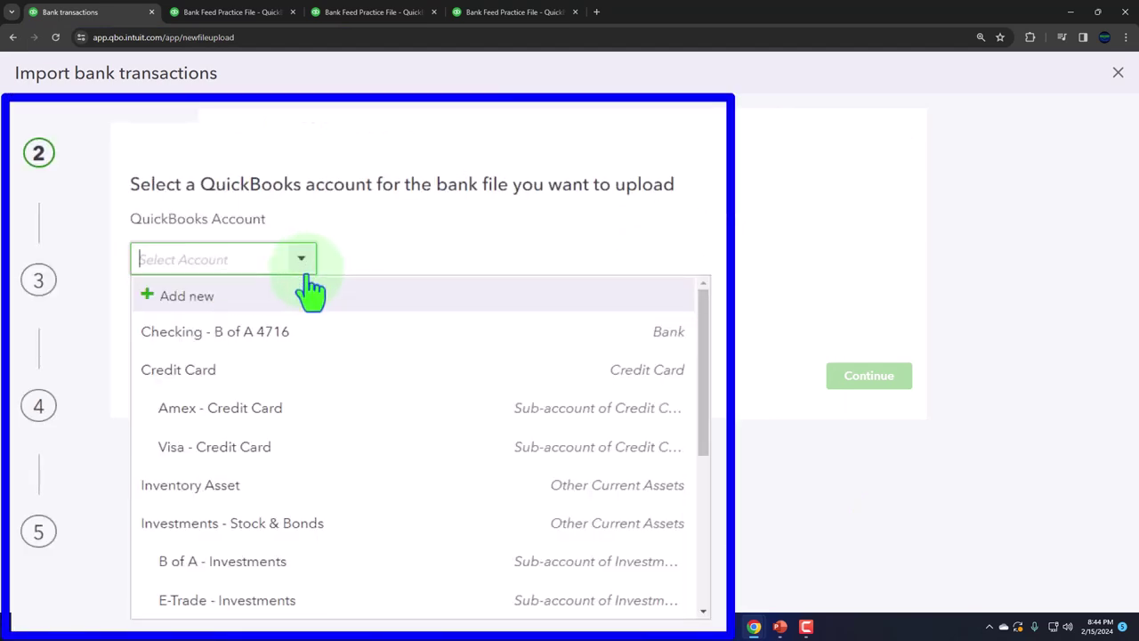
{"action": "left_click", "coordinate": [258, 425]}
{"action": "left_click", "coordinate": [856, 385]}
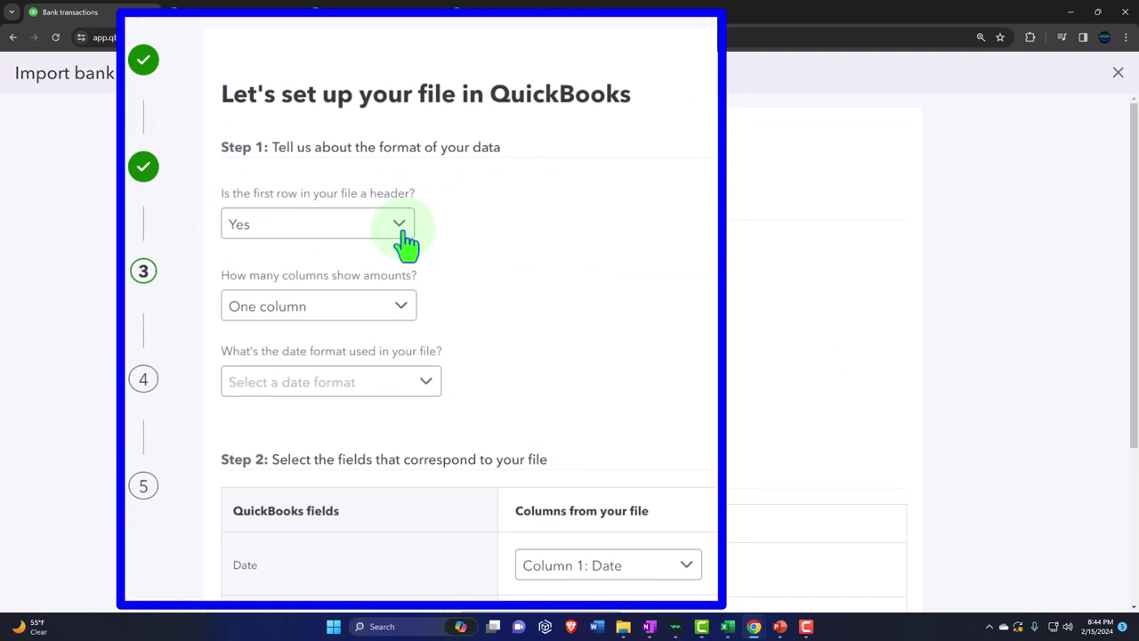
- Set up the file with a header row, one amount column and the MM/dd/yyyy date format, and accept the column mapping
{"action": "left_click", "coordinate": [402, 236]}
{"action": "left_click", "coordinate": [405, 258]}
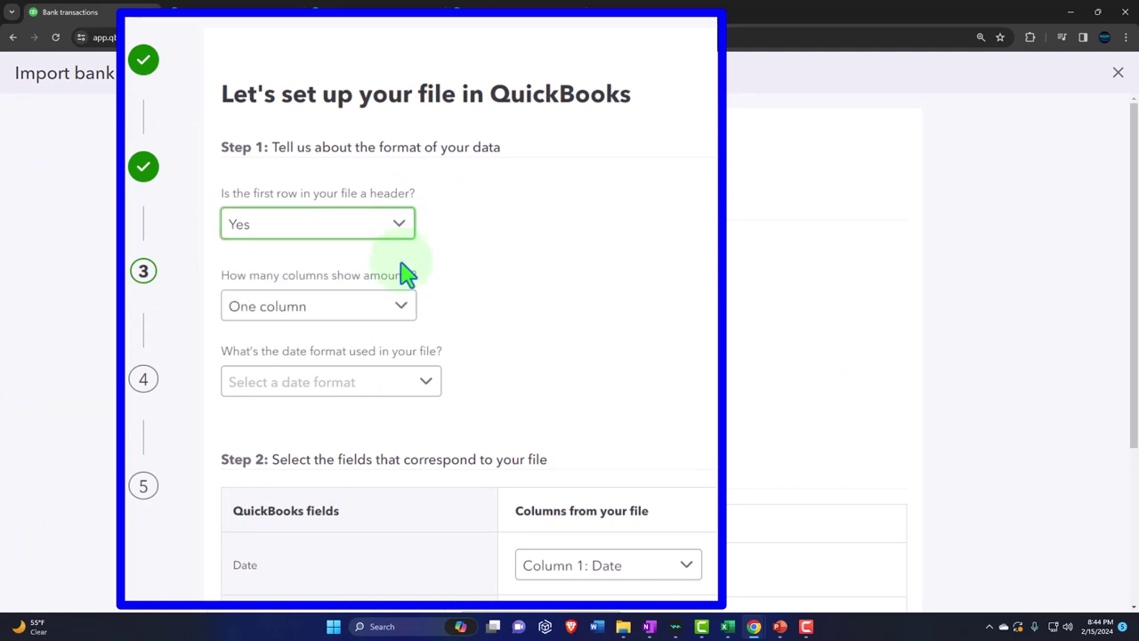
{"action": "left_click", "coordinate": [403, 323]}
{"action": "left_click", "coordinate": [403, 324]}
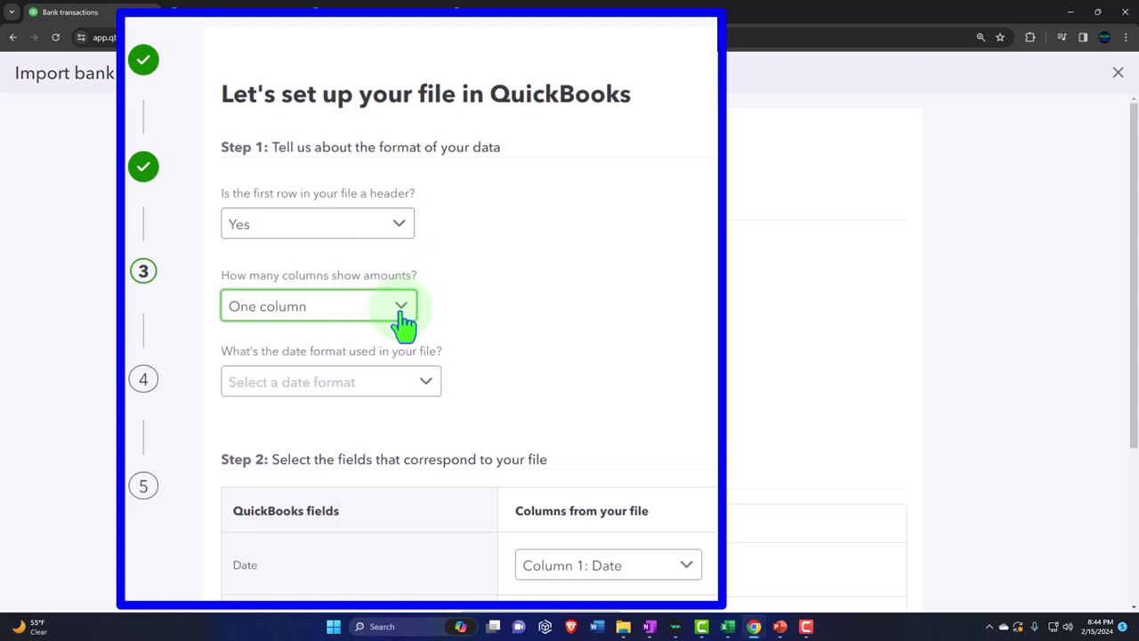
{"action": "left_click", "coordinate": [420, 384]}
{"action": "left_click", "coordinate": [296, 171]}
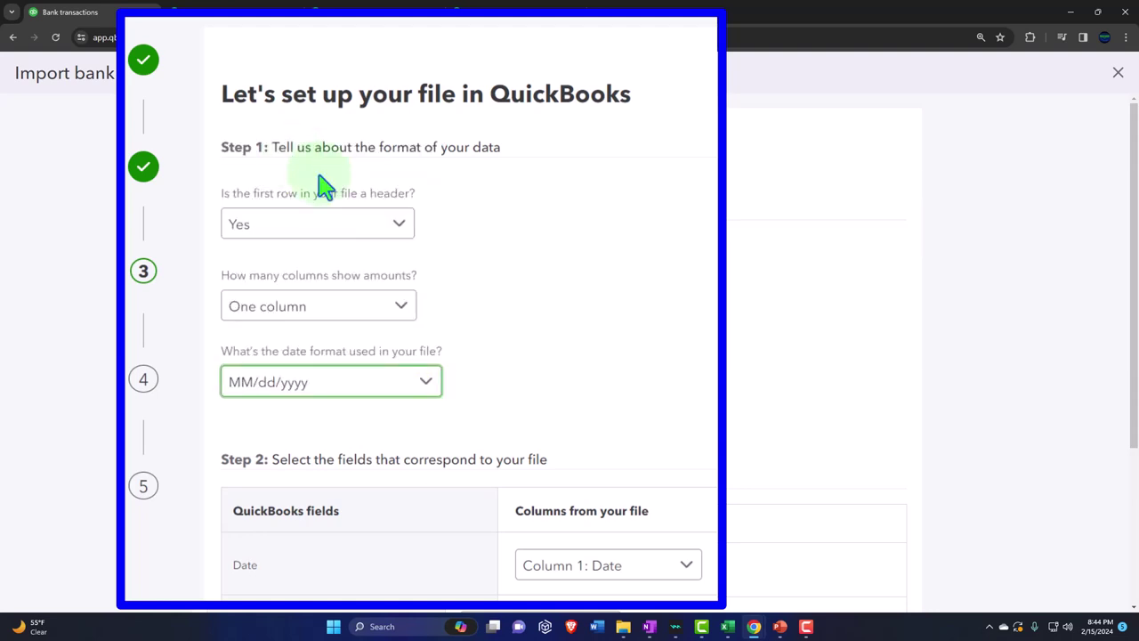
{"action": "scroll", "coordinate": [334, 249], "scroll_direction": "down", "scroll_amount": 3}
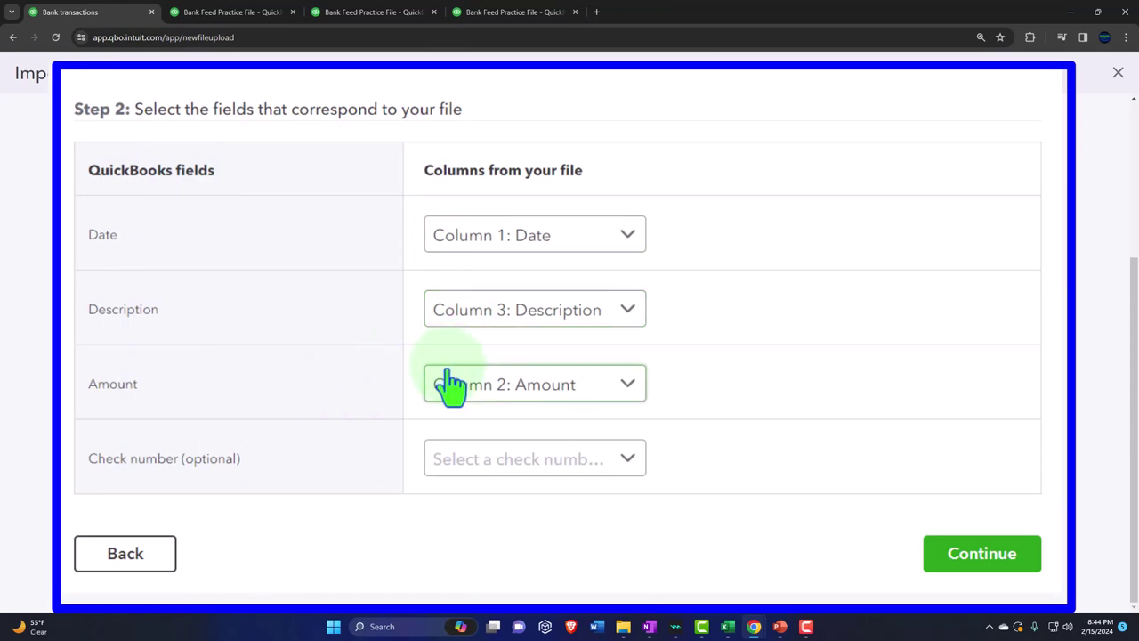
{"action": "left_click", "coordinate": [857, 576]}
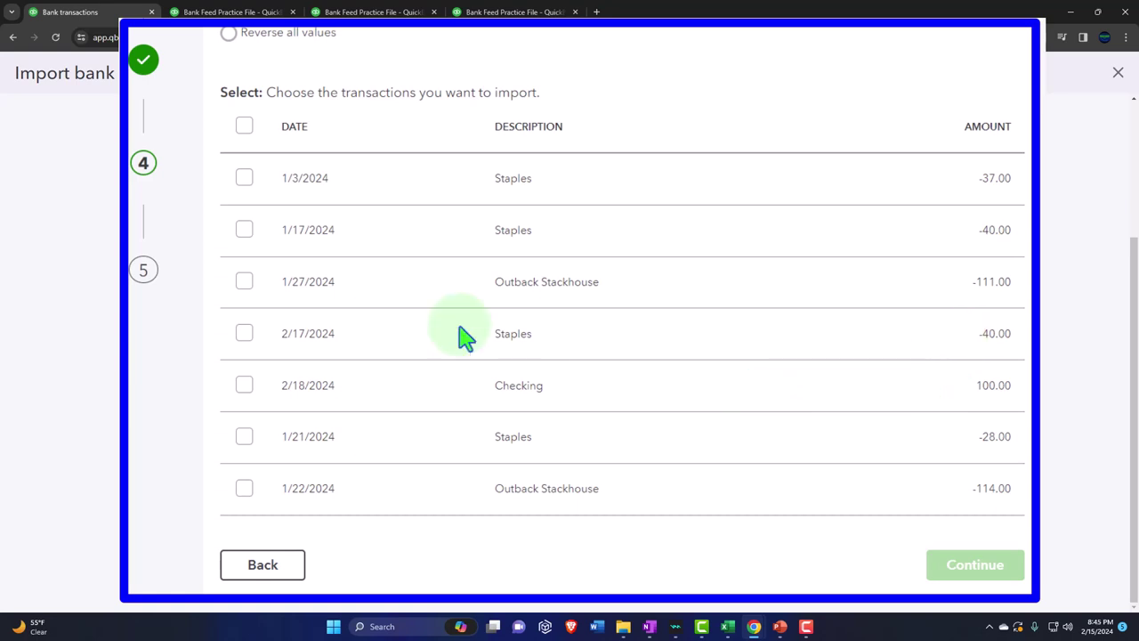
- Select all the listed transactions for import and check the option for keeping or reversing their values
{"action": "left_click", "coordinate": [247, 129]}
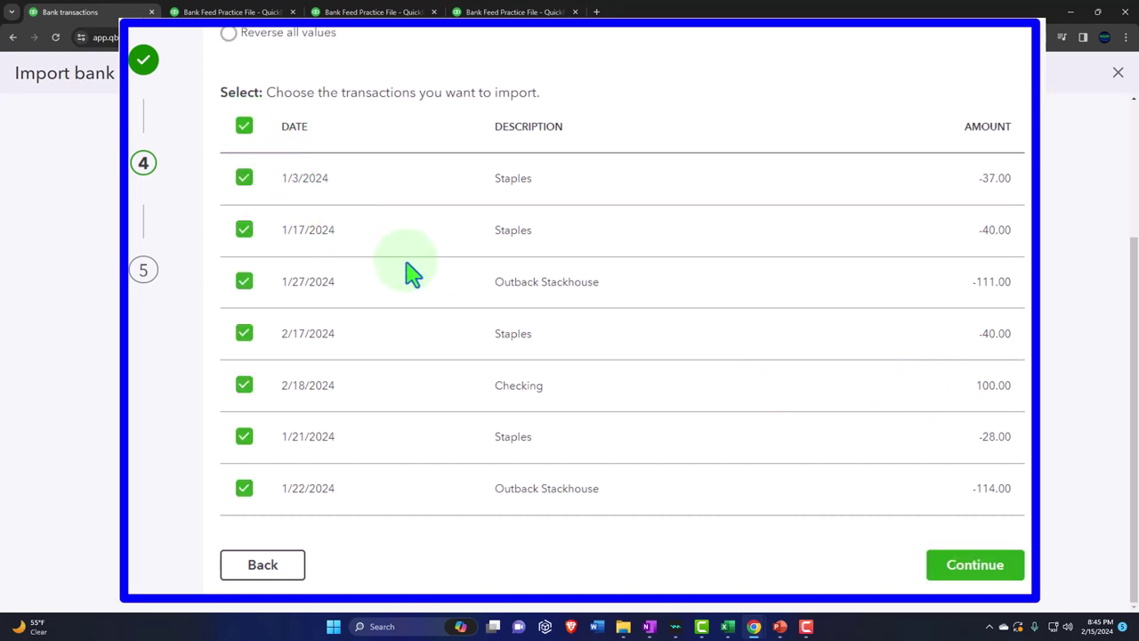
{"action": "scroll", "coordinate": [372, 313], "scroll_direction": "up", "scroll_amount": 2}
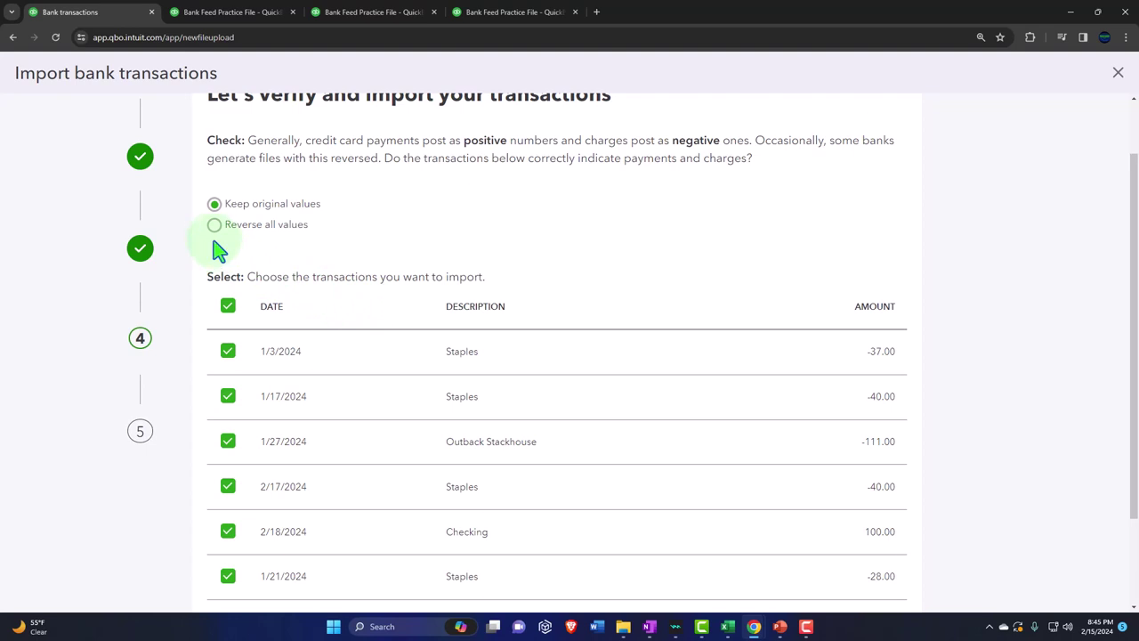
- Check the payment and charge signs, keep the original values, and complete the import of the selected transactions
{"action": "scroll", "coordinate": [218, 242], "scroll_direction": "up", "scroll_amount": 1}
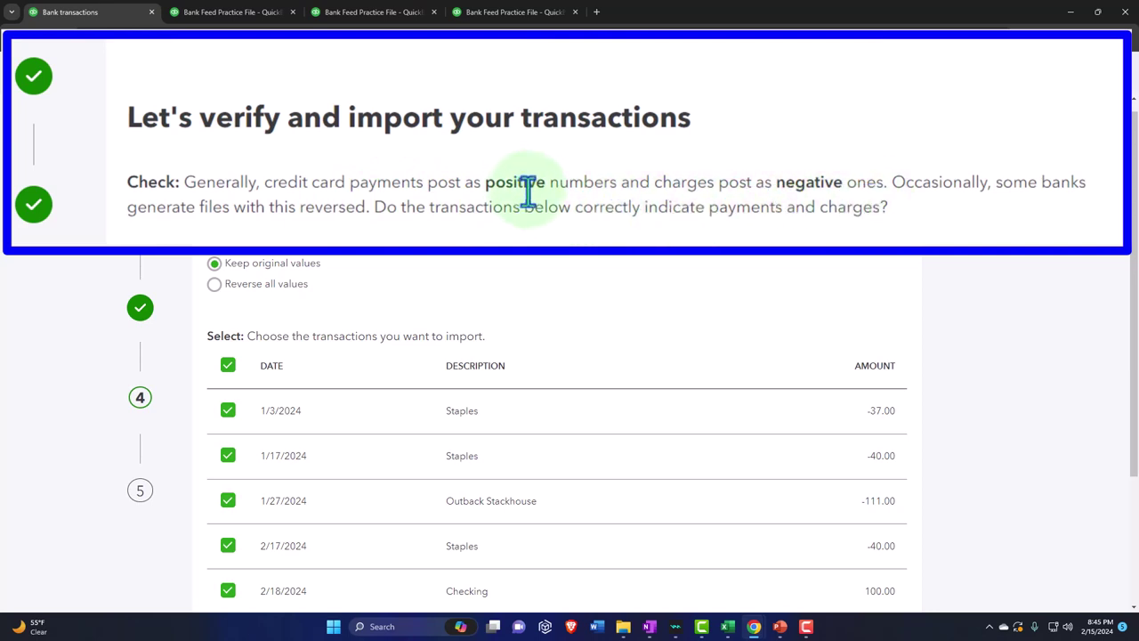
{"action": "scroll", "coordinate": [757, 315], "scroll_direction": "down", "scroll_amount": 2}
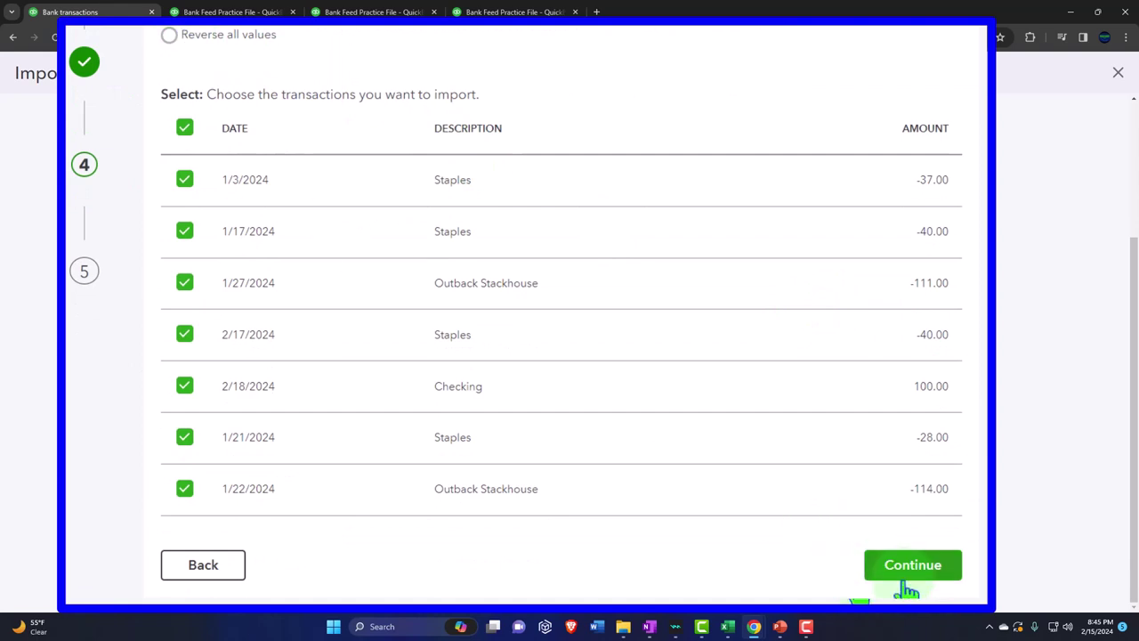
{"action": "left_click", "coordinate": [857, 574]}
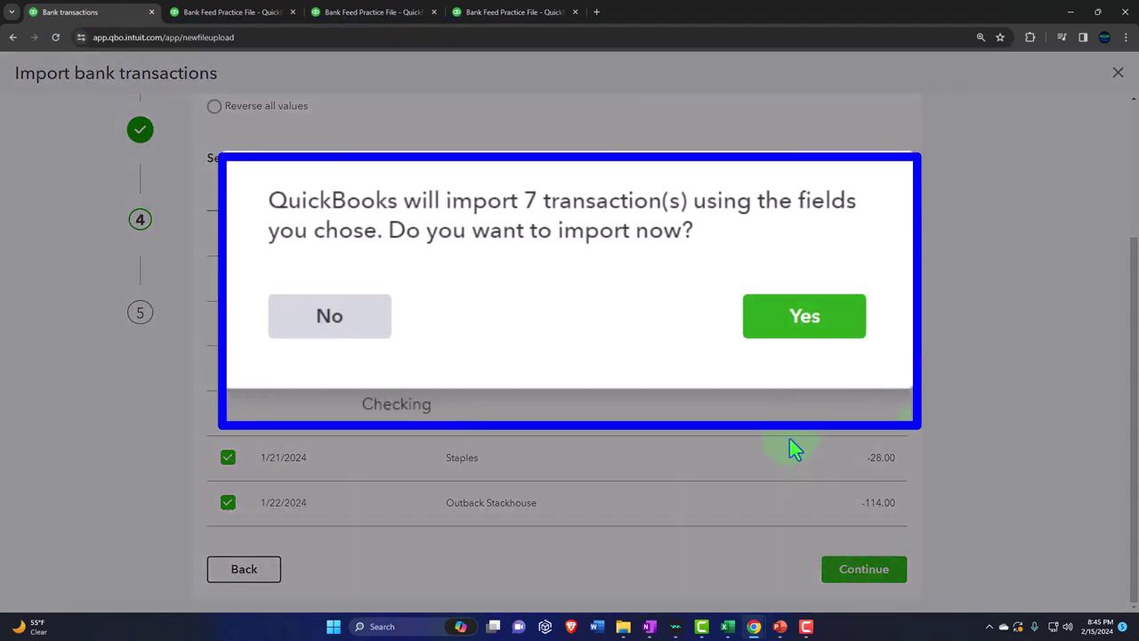
{"action": "left_click", "coordinate": [814, 318]}
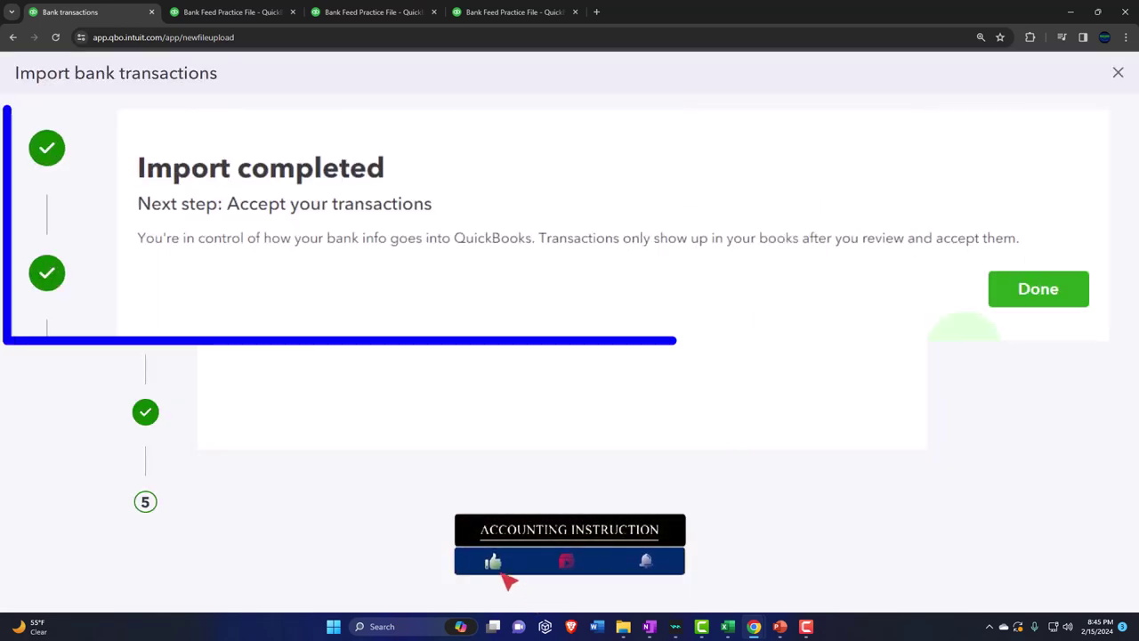
{"action": "left_click", "coordinate": [1032, 290]}
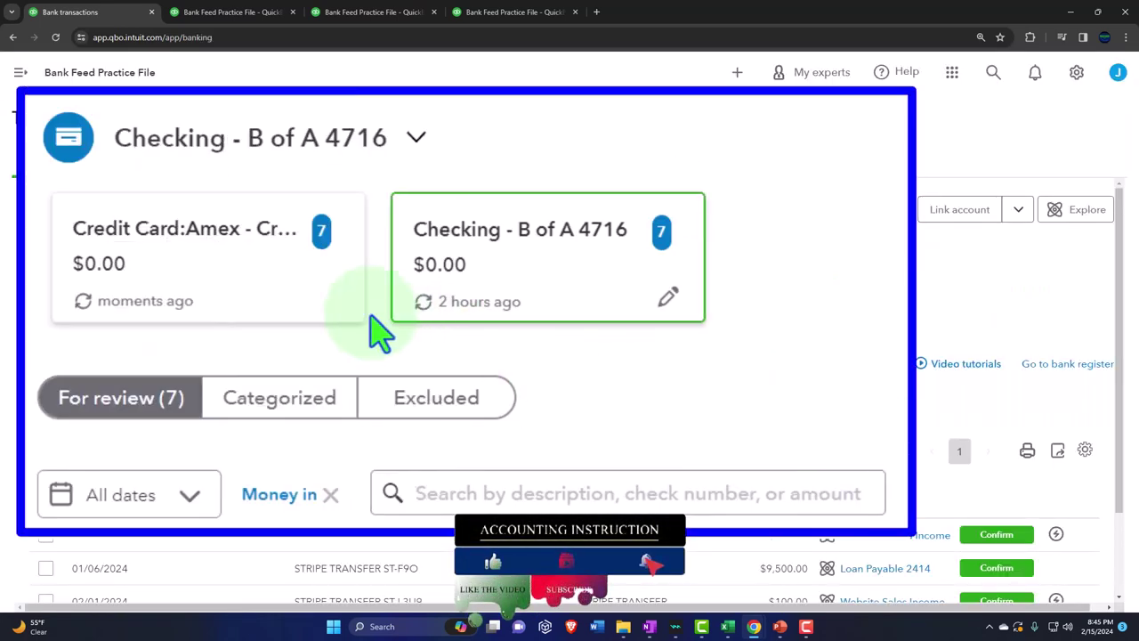
- Open the Amex credit card feed, clear the Money in filter, and review its imported transactions
{"action": "left_click", "coordinate": [292, 312]}
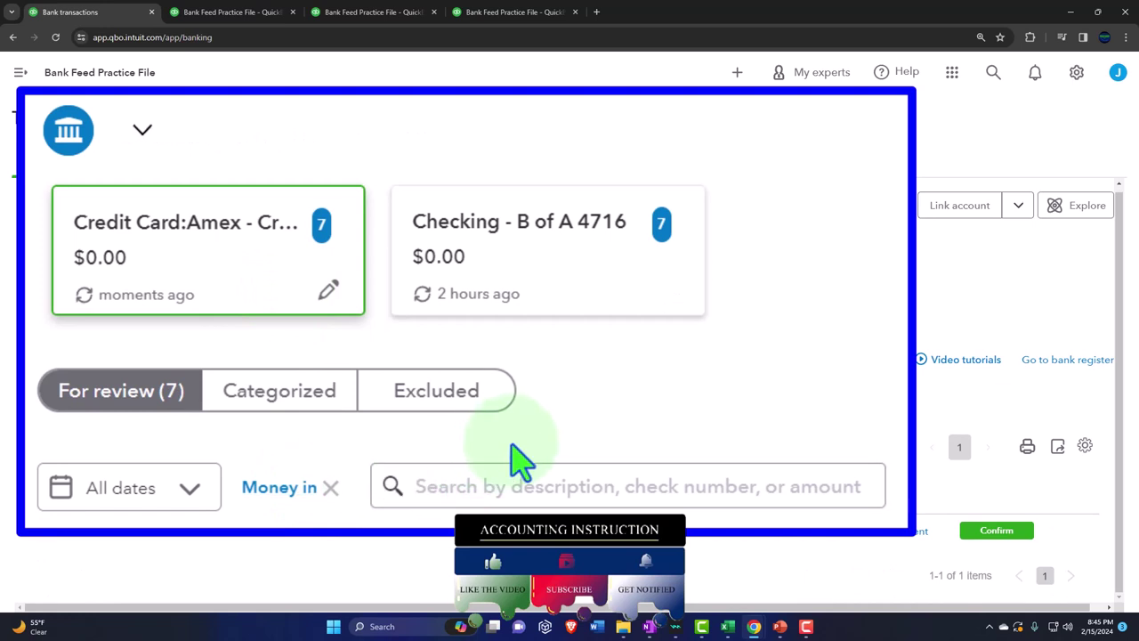
{"action": "left_click", "coordinate": [742, 498]}
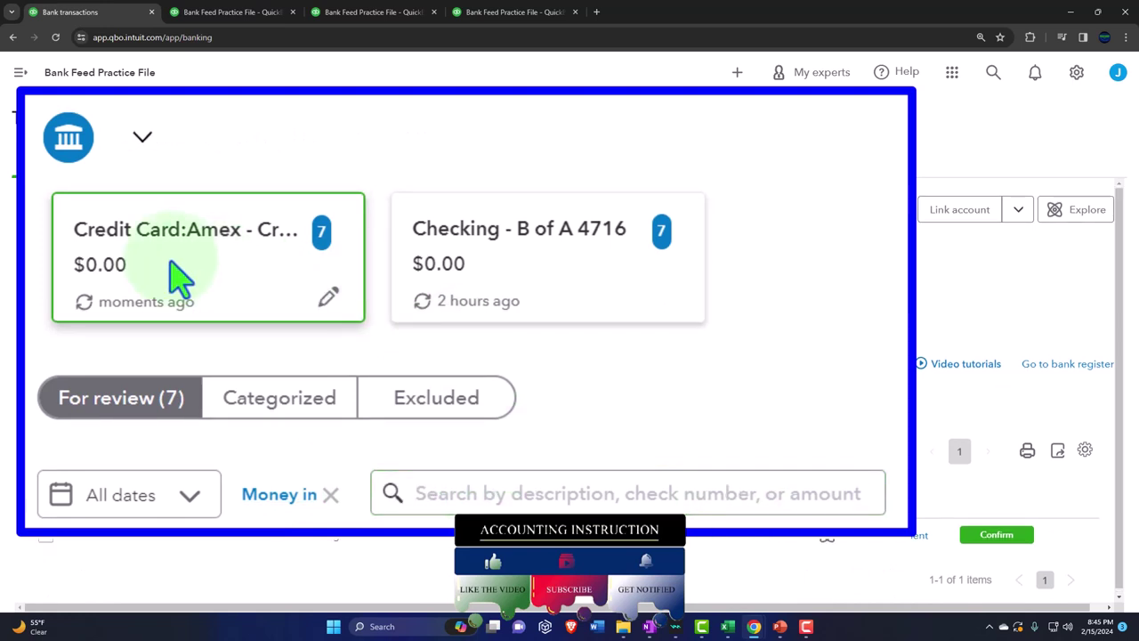
{"action": "scroll", "coordinate": [112, 289], "scroll_direction": "down", "scroll_amount": 2}
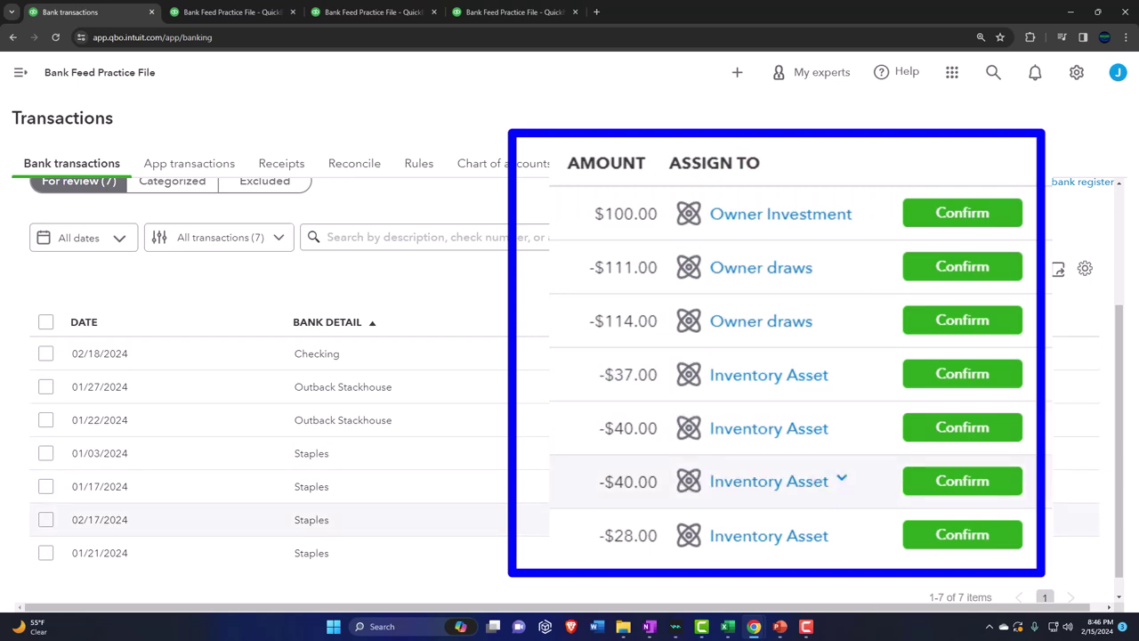
{"action": "scroll", "coordinate": [648, 546], "scroll_direction": "up", "scroll_amount": 3}
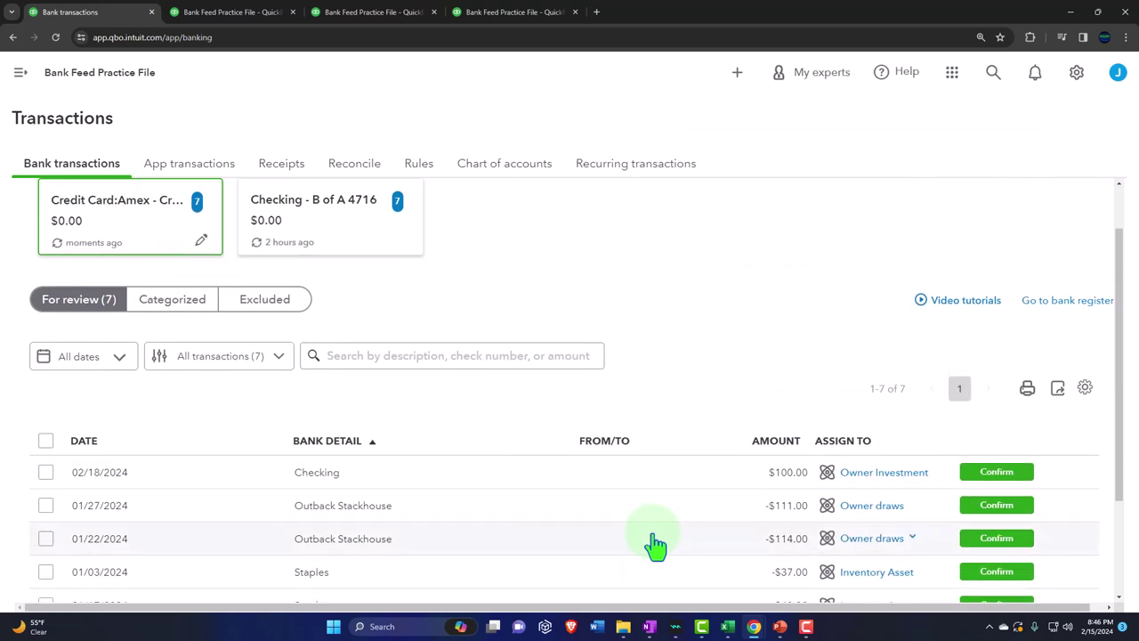
{"action": "scroll", "coordinate": [654, 544], "scroll_direction": "up", "scroll_amount": 1}
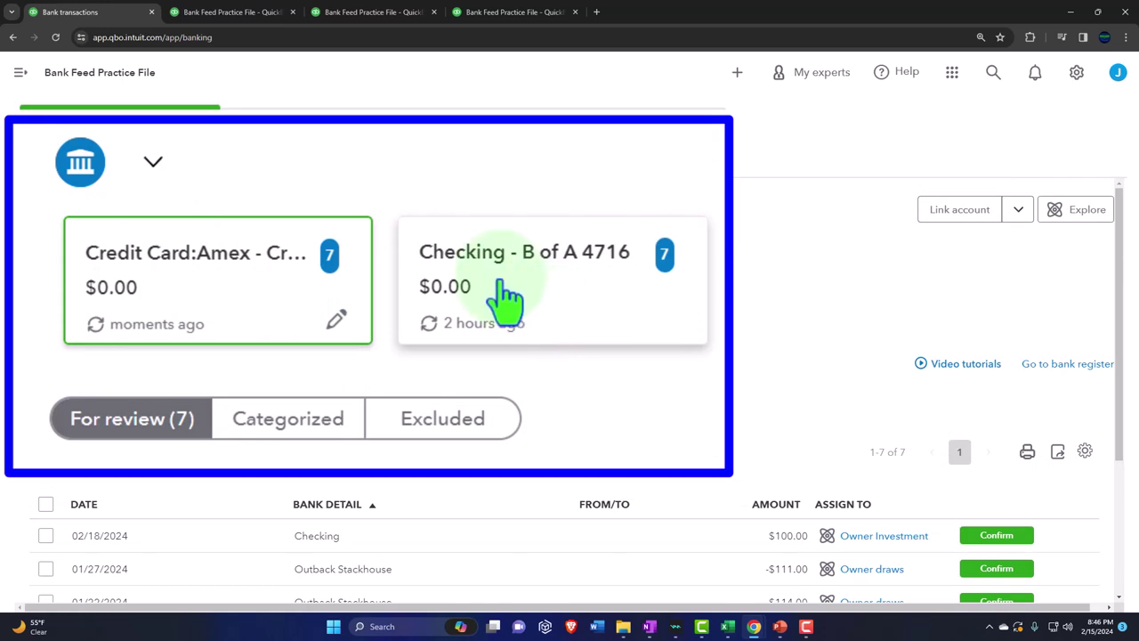
{"action": "scroll", "coordinate": [297, 290], "scroll_direction": "down", "scroll_amount": 1}
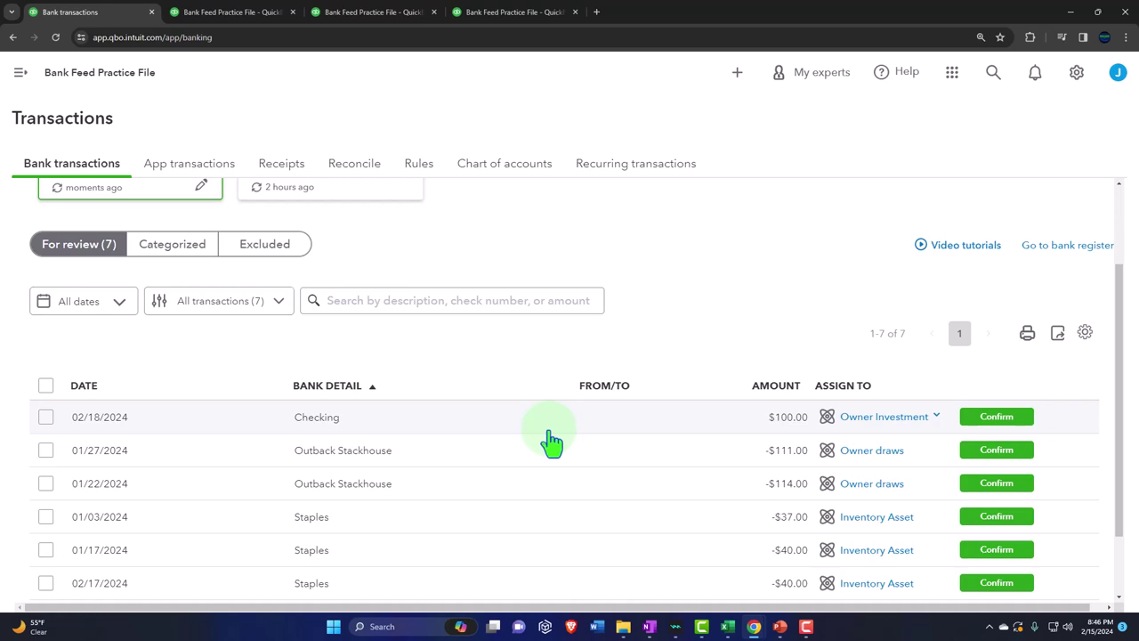
- Switch to Excel, close the Bank Data 460 file and create a new blank workbook
{"action": "left_click", "coordinate": [728, 627]}
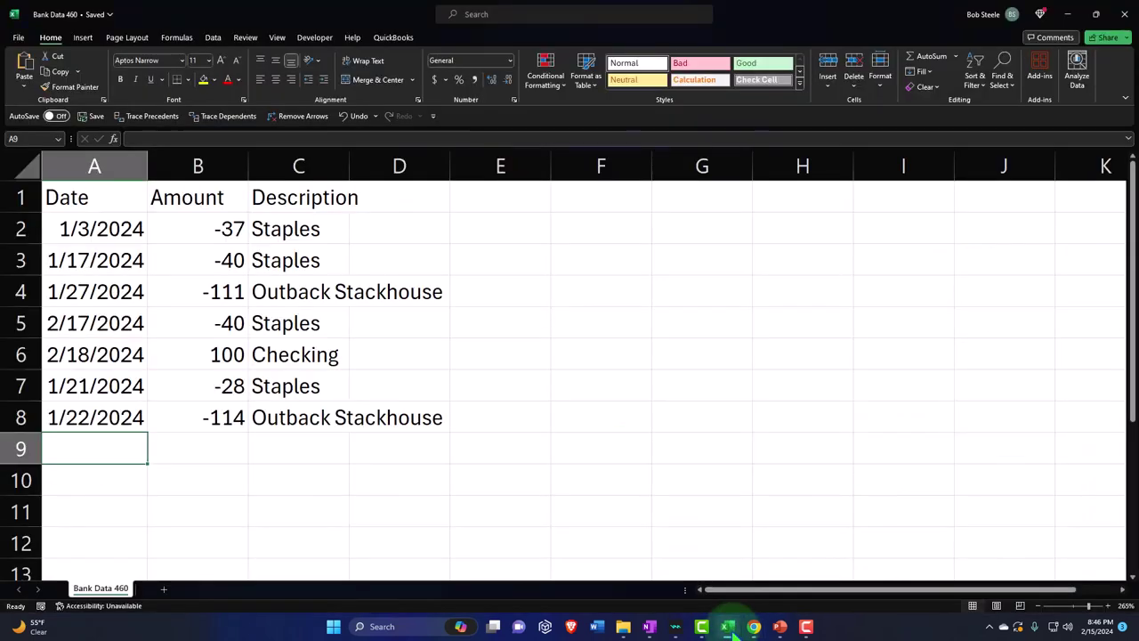
{"action": "left_click", "coordinate": [1119, 14]}
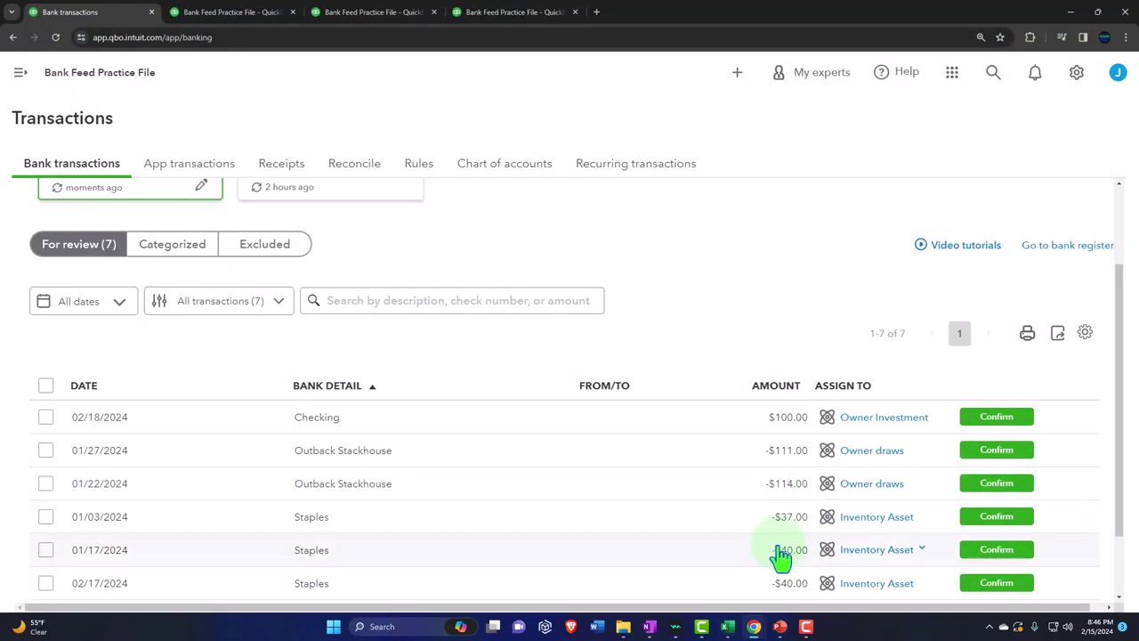
{"action": "left_click", "coordinate": [728, 626]}
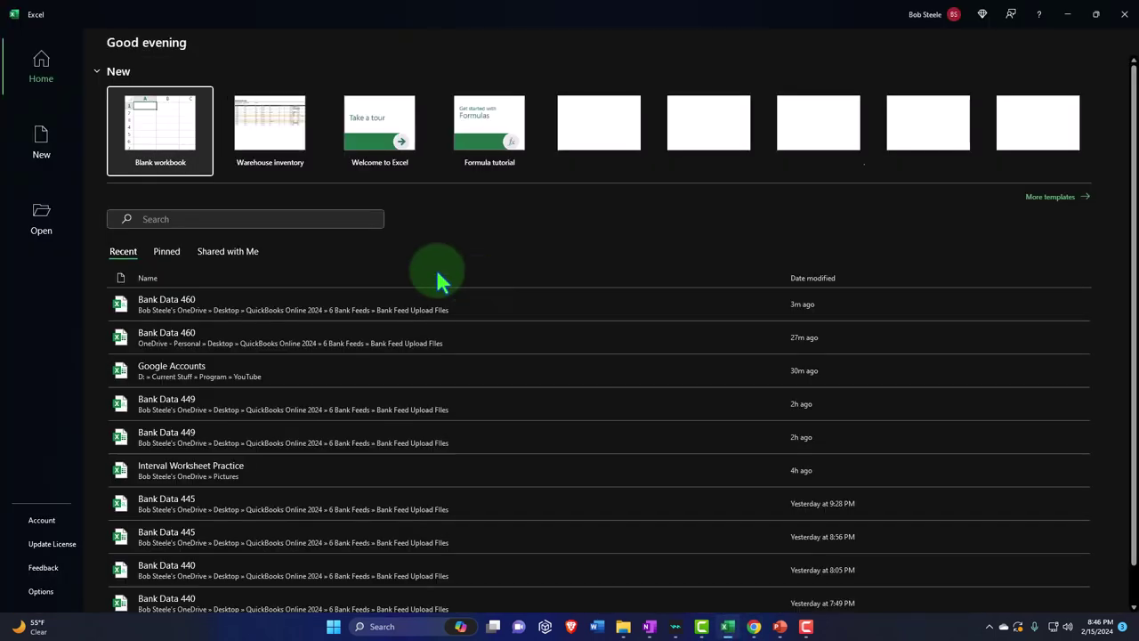
{"action": "left_click", "coordinate": [156, 117]}
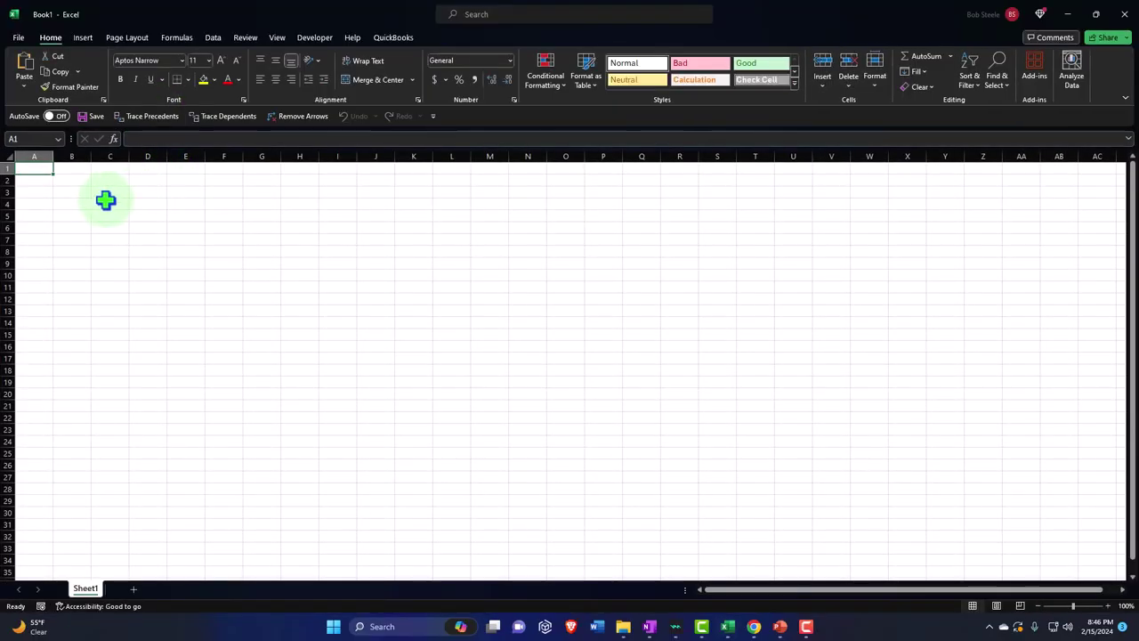
{"action": "scroll", "coordinate": [217, 325], "scroll_direction": "up", "scroll_amount": 10}
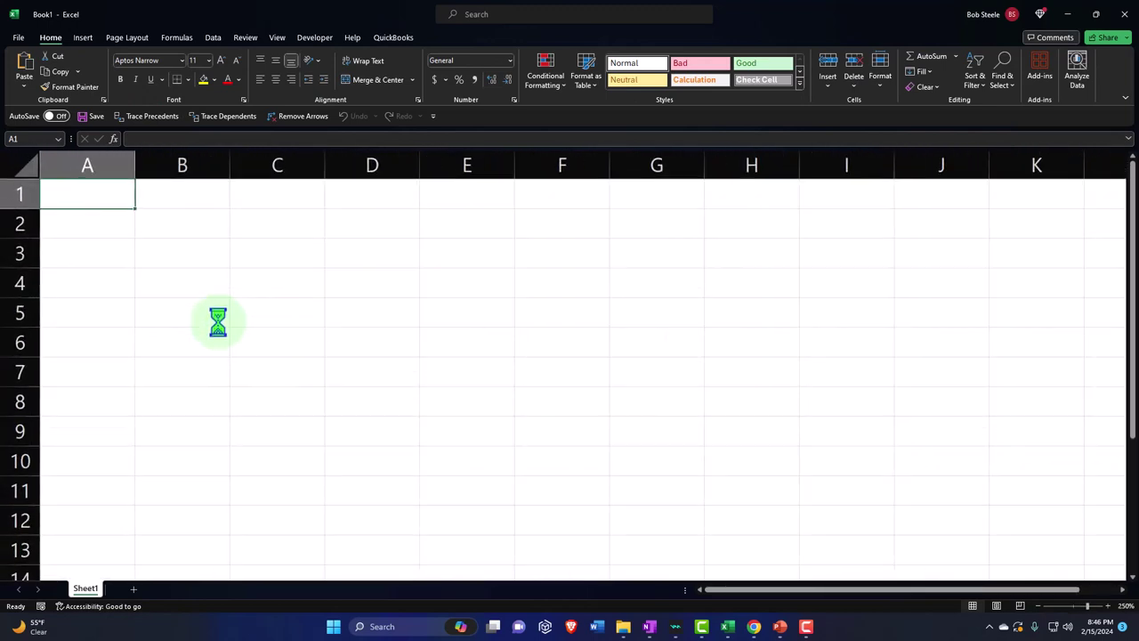
- Enter the headers Date, Amount and Description in cells A1 to C1
{"action": "type", "text": "Date"}
{"action": "key", "text": "Tab"}
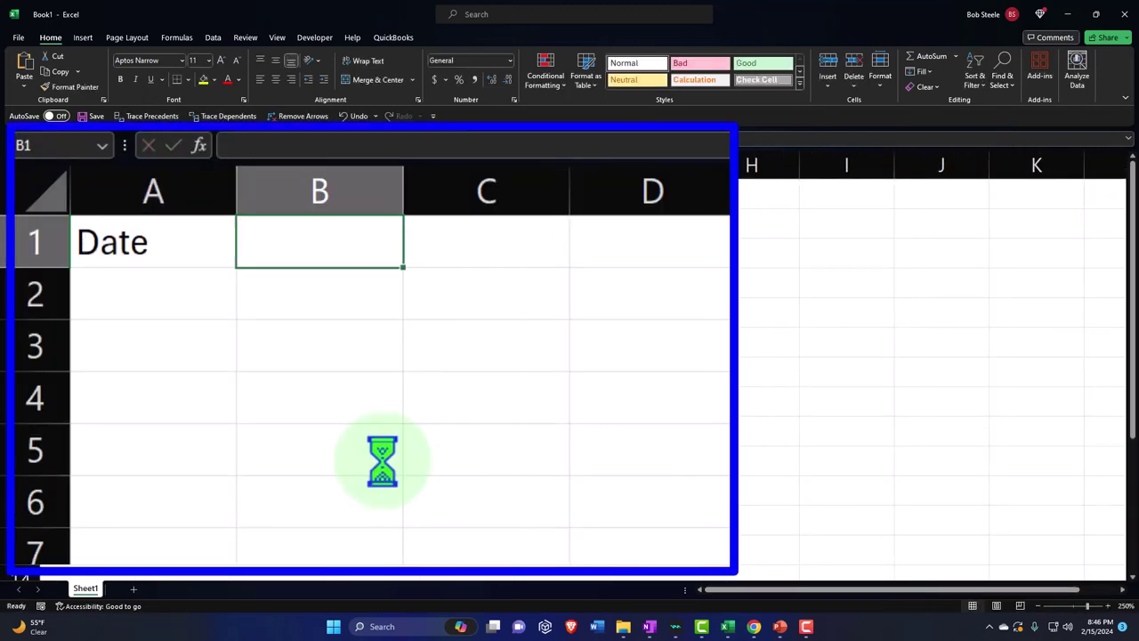
{"action": "type", "text": "Amount"}
{"action": "key", "text": "Tab"}
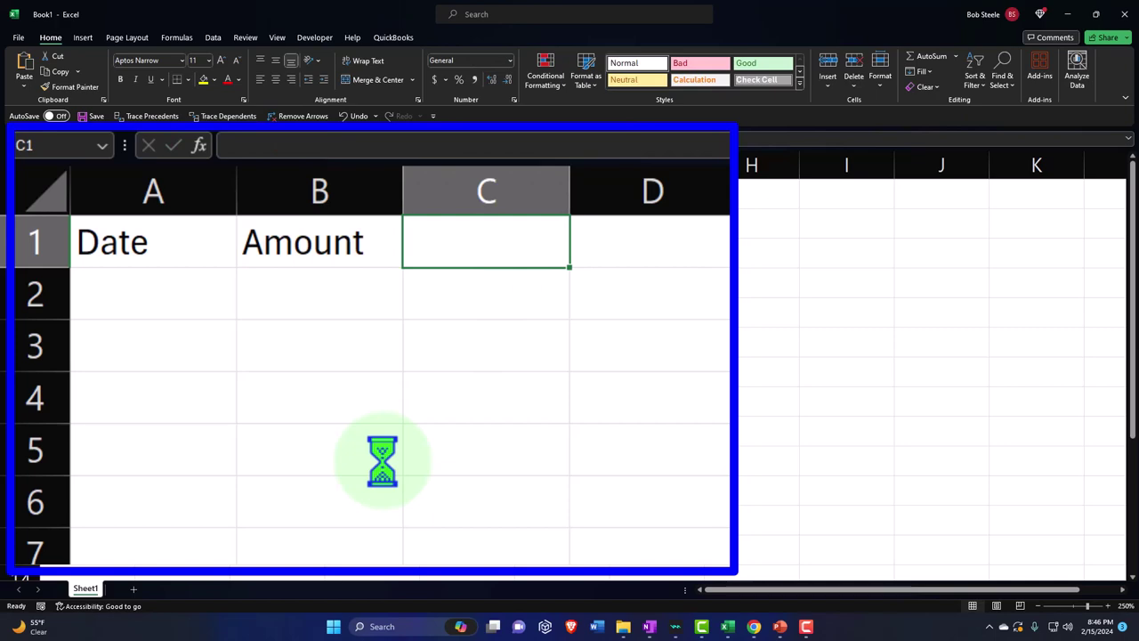
{"action": "type", "text": "Description"}
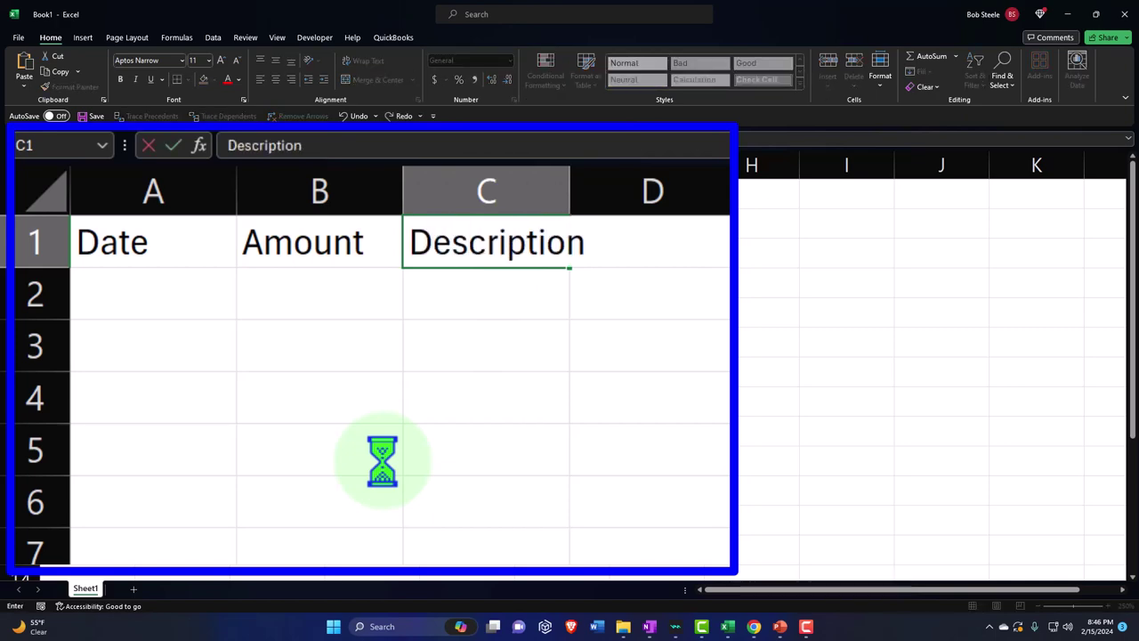
{"action": "key", "text": "Return"}
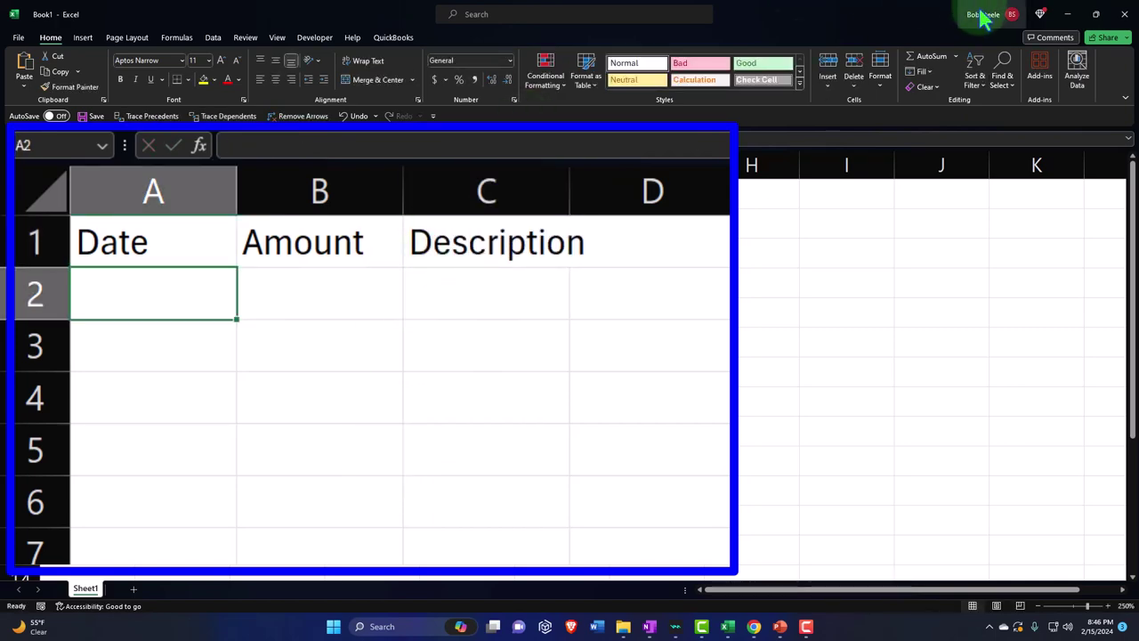
- Enter the checking transaction in row 2 with date 2/18/2024, amount -100 and description Amex payment
{"action": "left_click_drag", "start_coordinate": [957, 13], "coordinate": [667, 7]}
{"action": "type", "text": "2/18"}
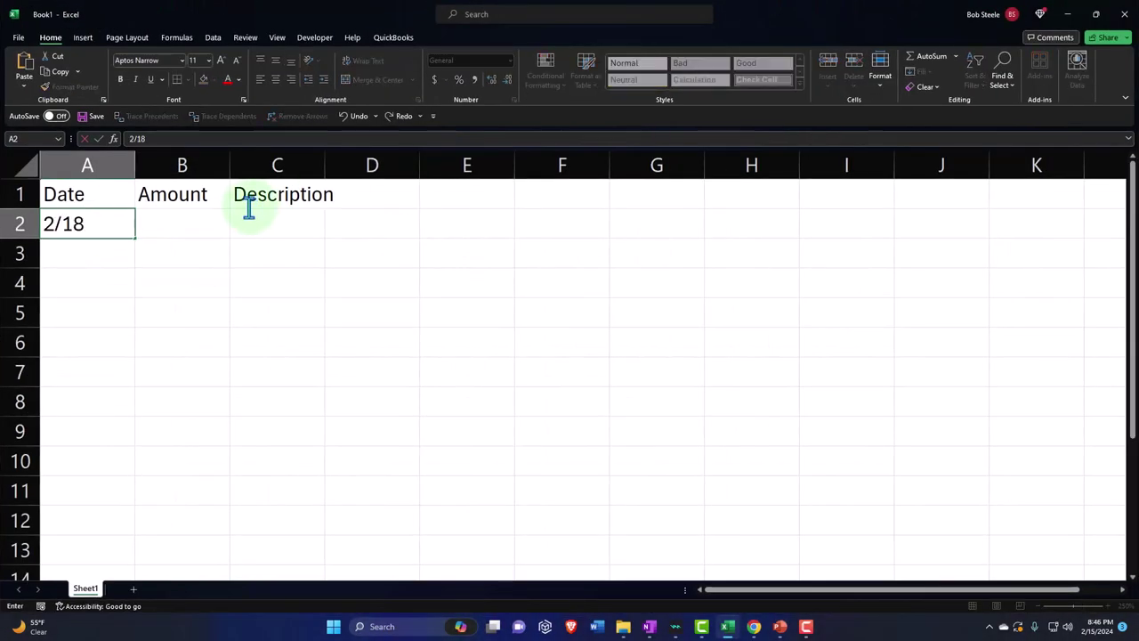
{"action": "type", "text": "/2024"}
{"action": "key", "text": "Tab"}
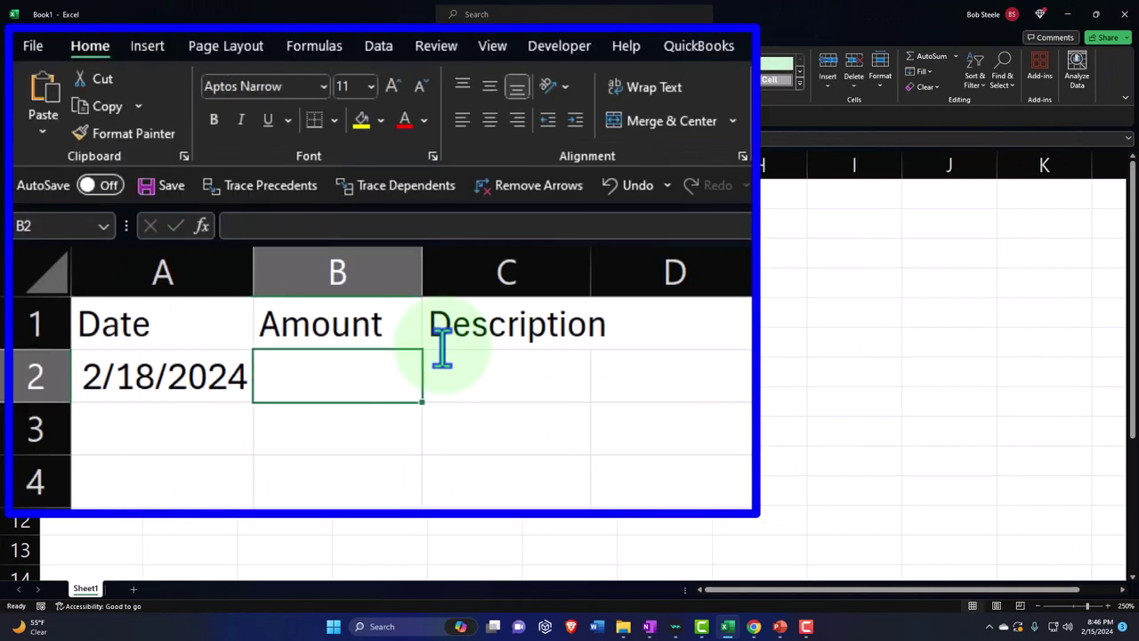
{"action": "type", "text": "-100"}
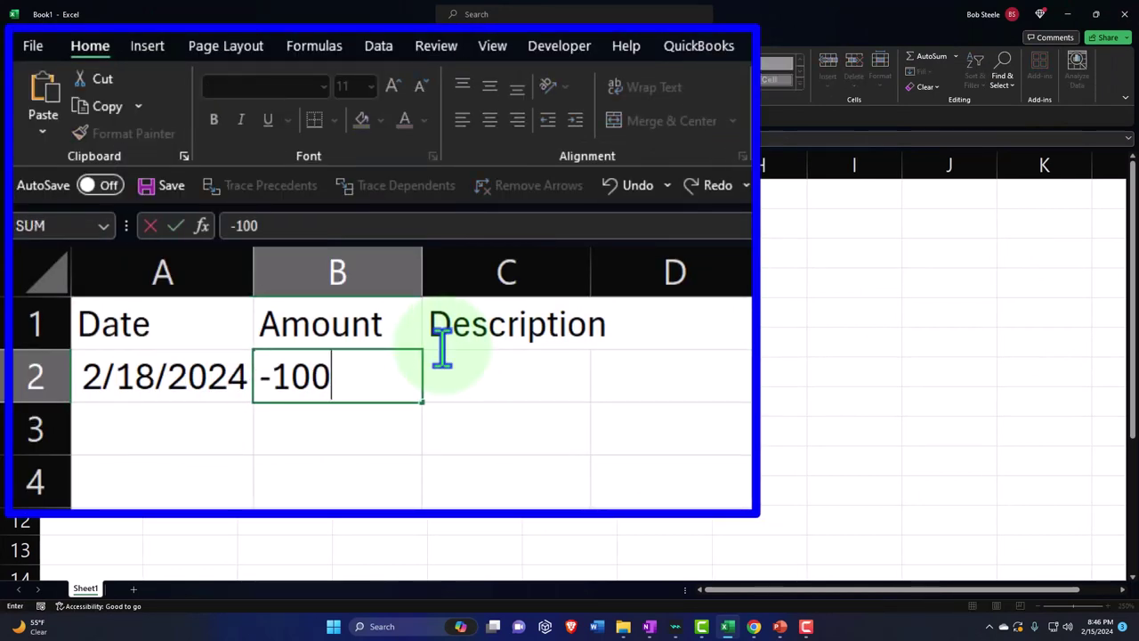
{"action": "key", "text": "Tab"}
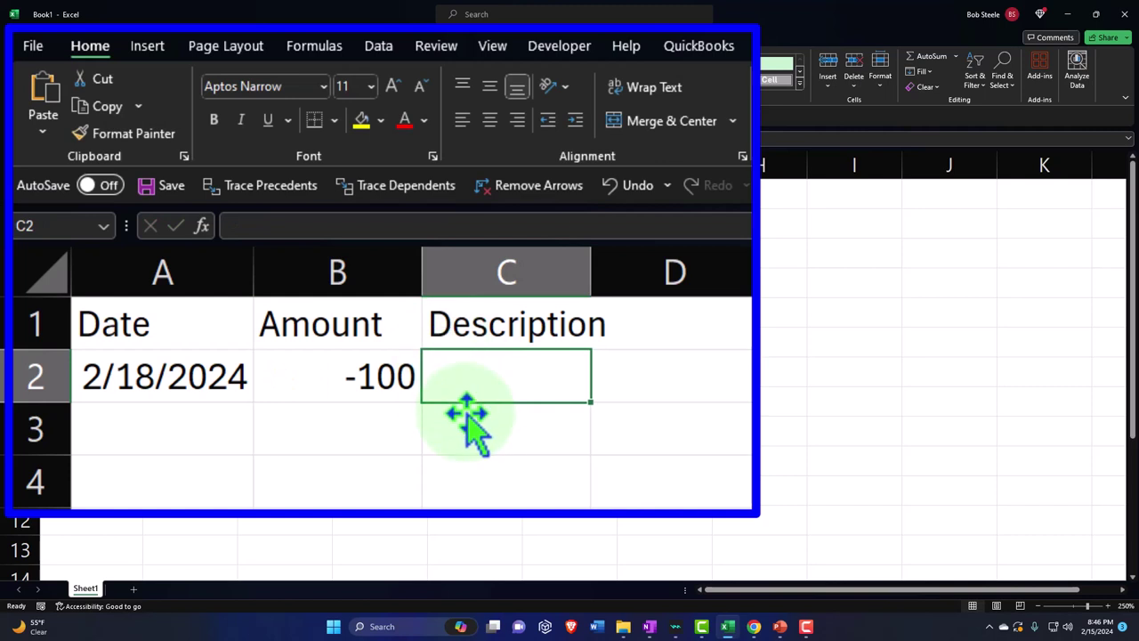
{"action": "type", "text": "Amex"}
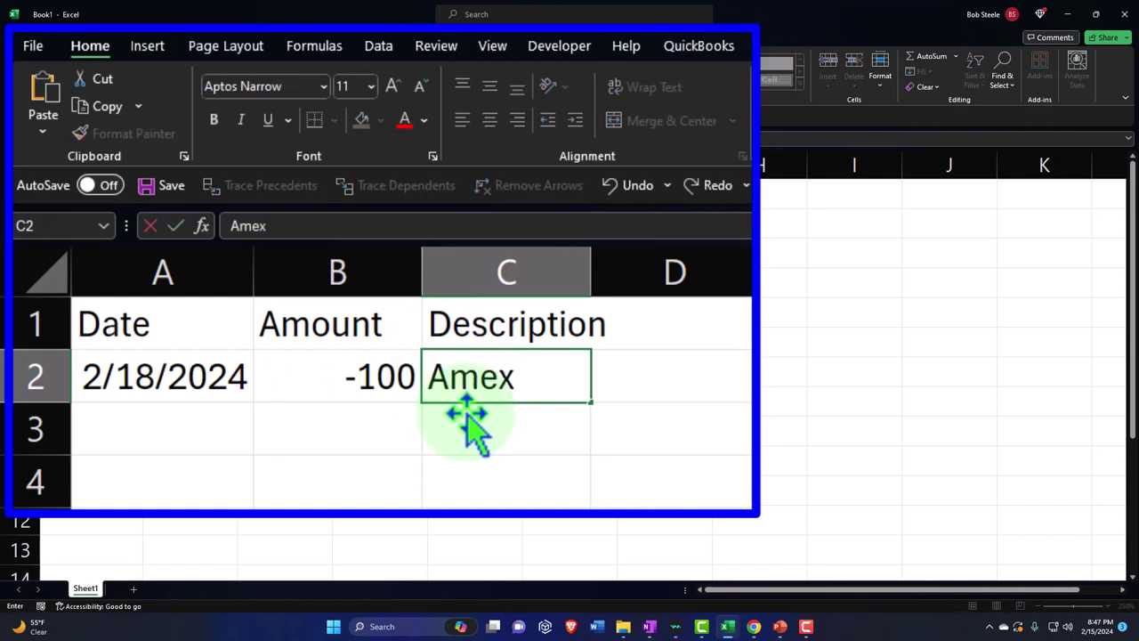
{"action": "type", "text": " payment"}
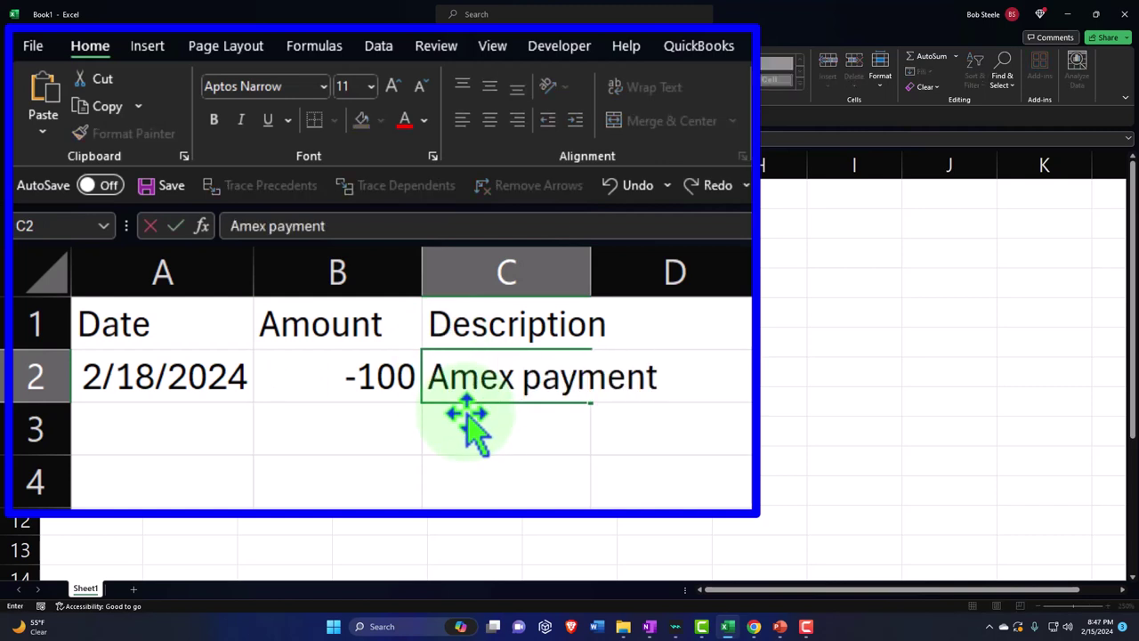
{"action": "key", "text": "Return"}
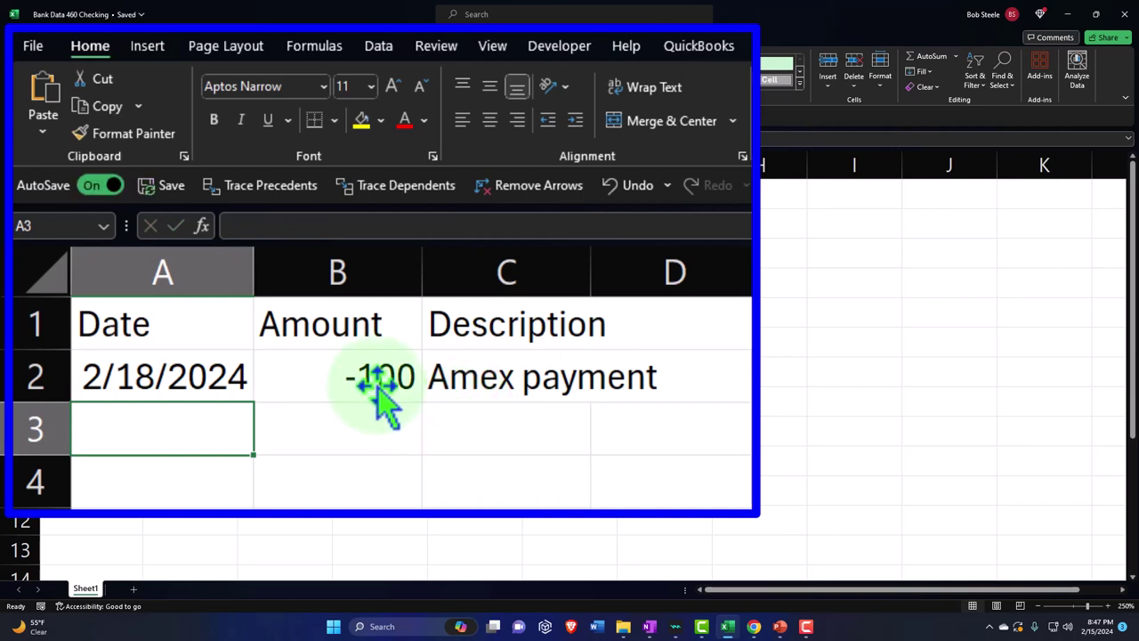
- Save a copy of the Bank Data 460 Checking workbook as CSV (Comma delimited) in Bank Feed Upload Files and return to the QuickBooks bank transactions
{"action": "left_click", "coordinate": [34, 46]}
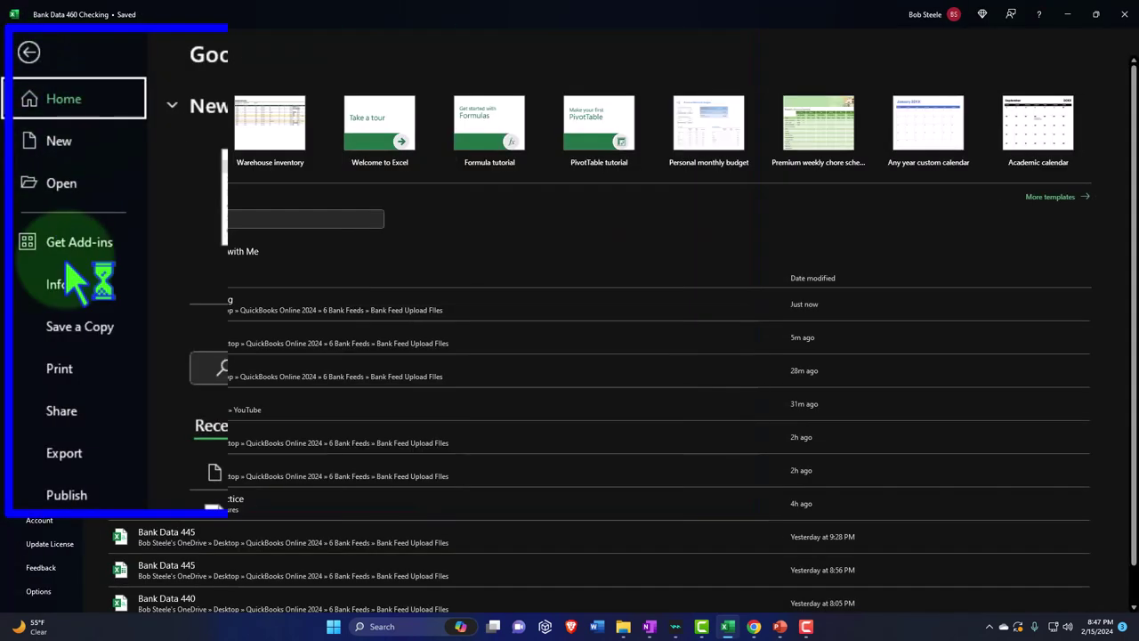
{"action": "left_click", "coordinate": [44, 195]}
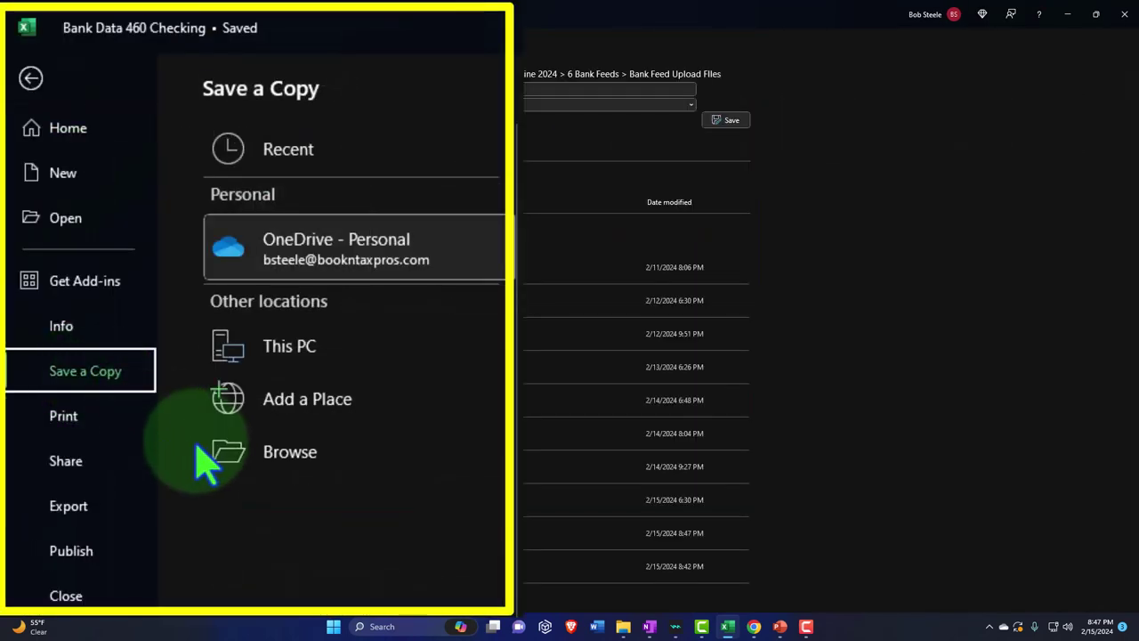
{"action": "left_click", "coordinate": [258, 473]}
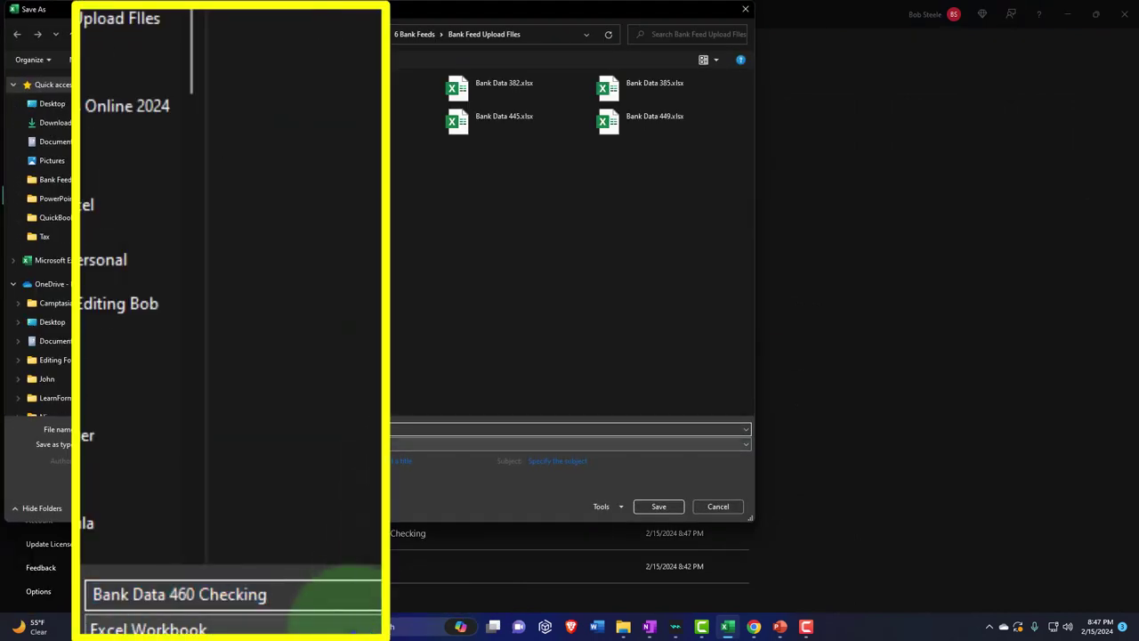
{"action": "left_click", "coordinate": [498, 444]}
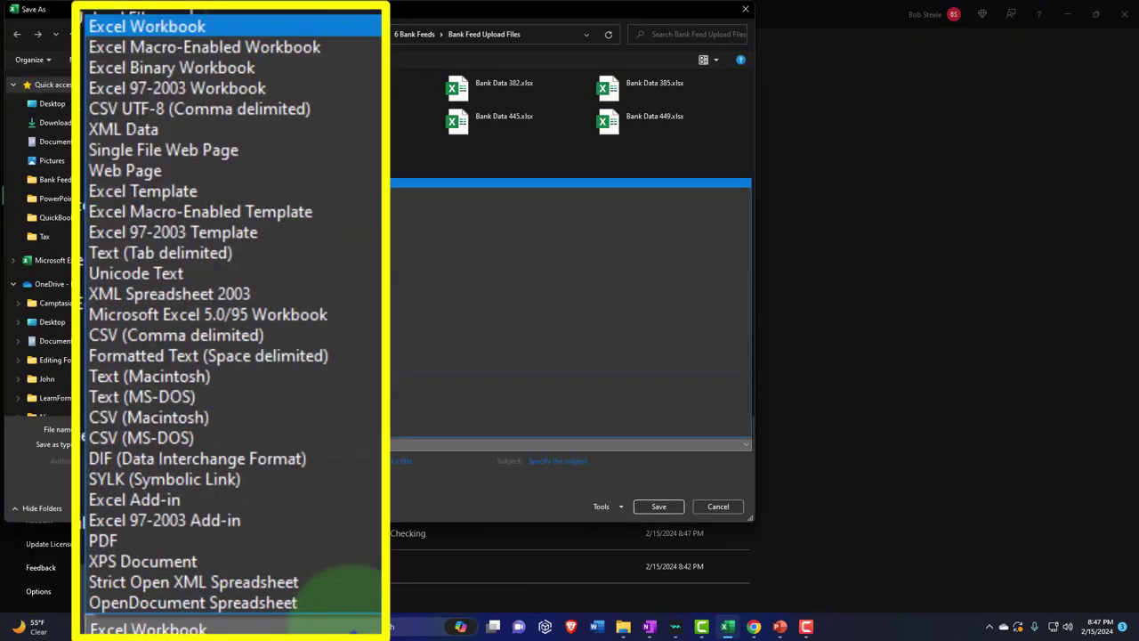
{"action": "left_click", "coordinate": [289, 337]}
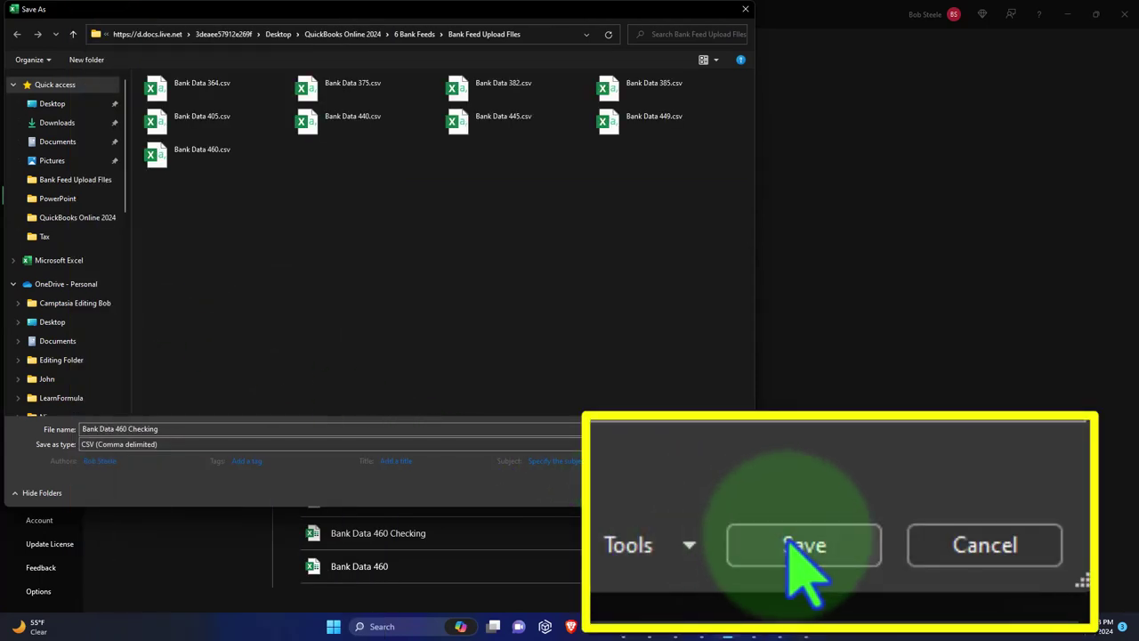
{"action": "left_click", "coordinate": [654, 492]}
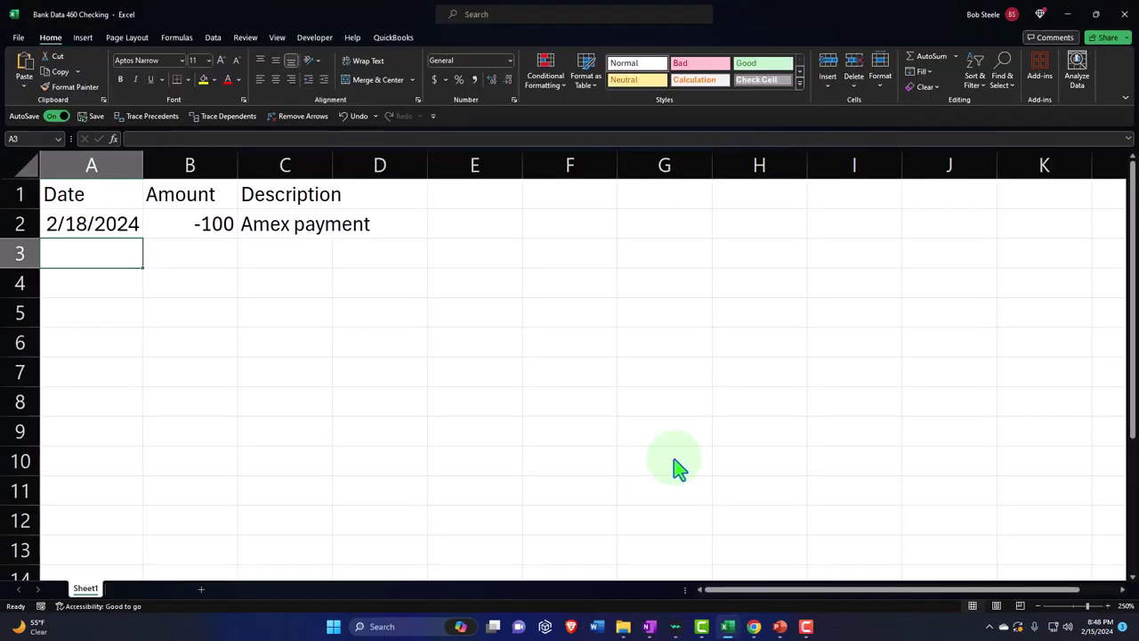
{"action": "left_click", "coordinate": [1067, 14]}
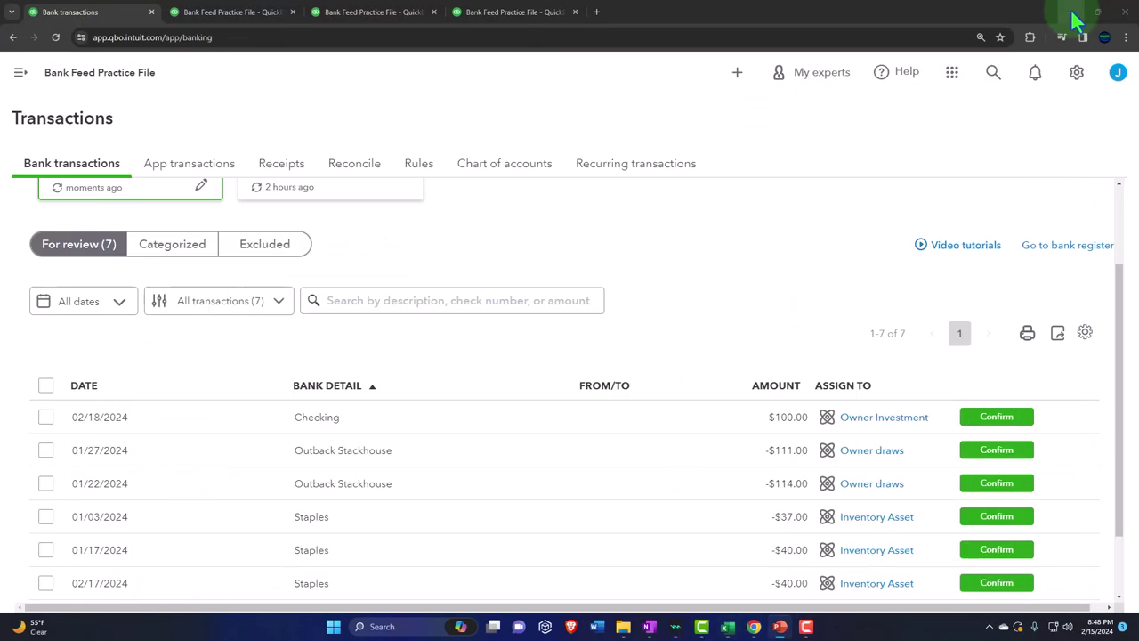
{"action": "scroll", "coordinate": [504, 367], "scroll_direction": "up", "scroll_amount": 2}
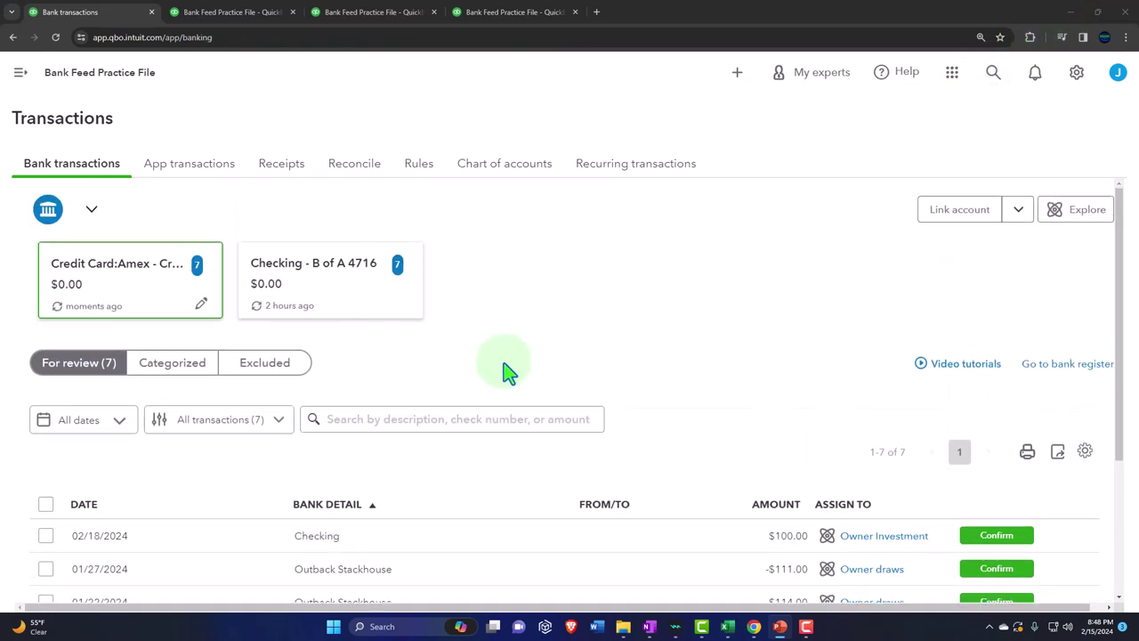
- Start a file upload from the B of A checking feed using Bank Data 460 Checking.csv and proceed to the account choice
{"action": "left_click", "coordinate": [305, 308]}
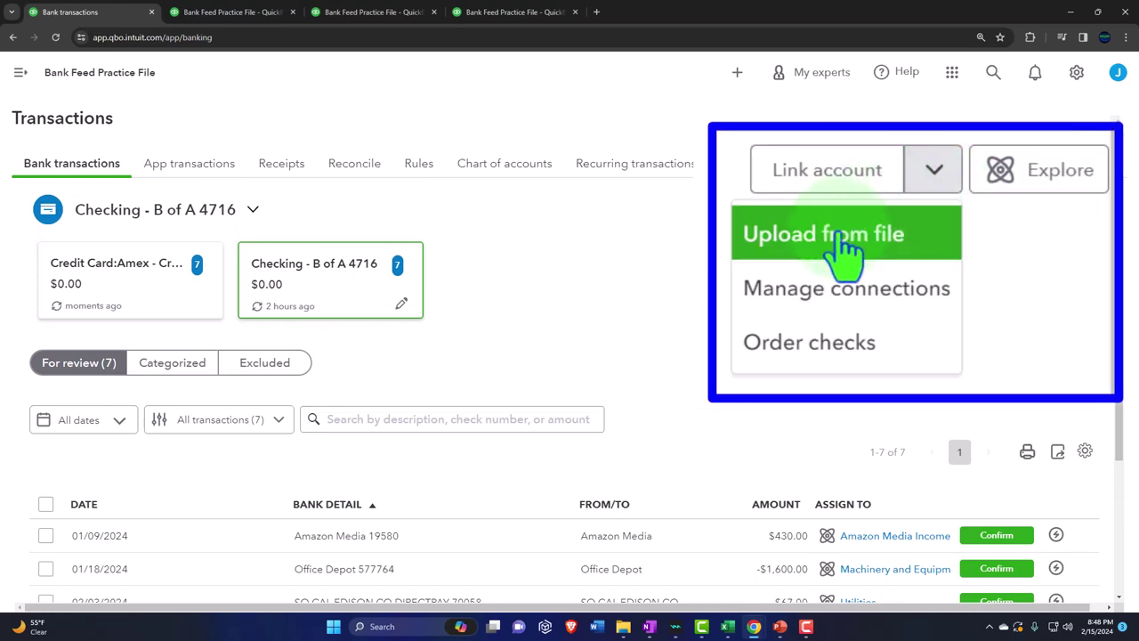
{"action": "left_click", "coordinate": [910, 244]}
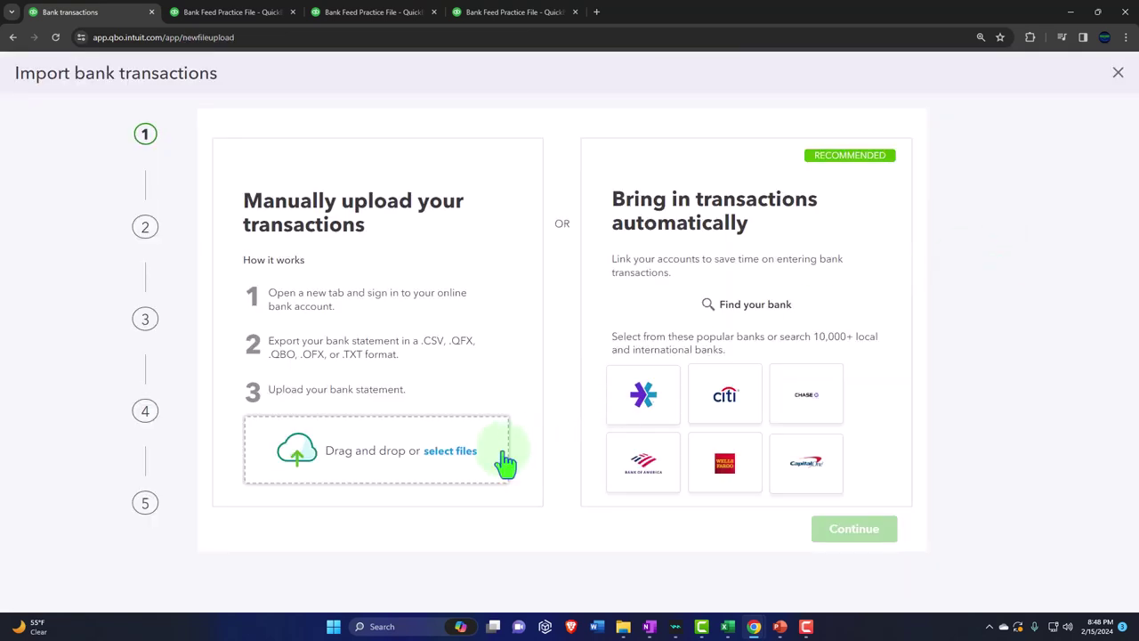
{"action": "left_click", "coordinate": [452, 451]}
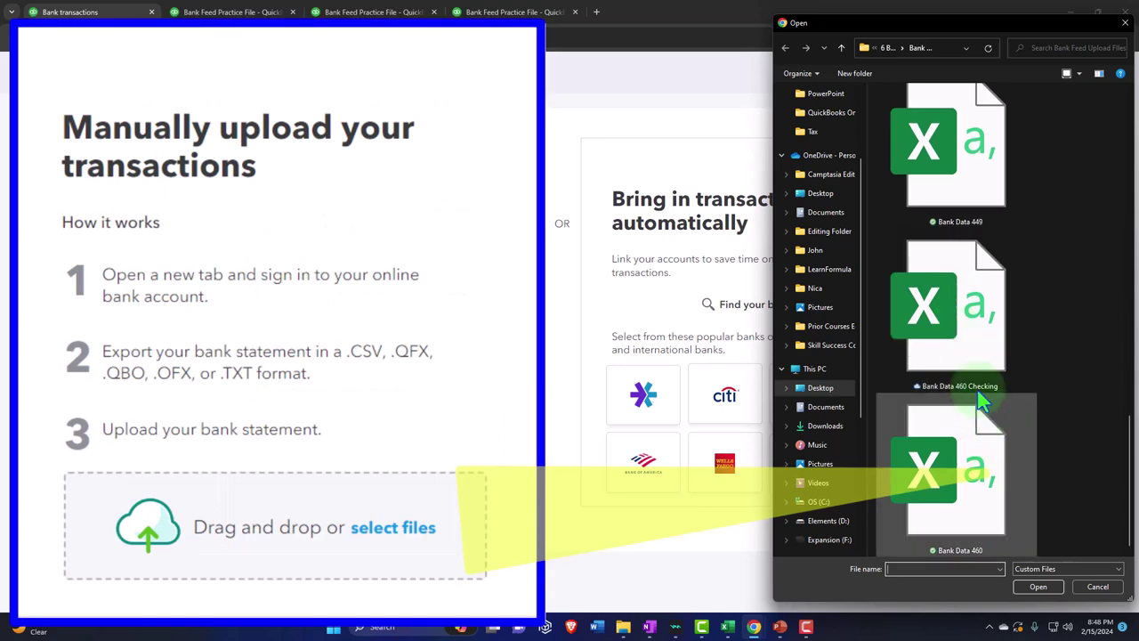
{"action": "double_click", "coordinate": [960, 355]}
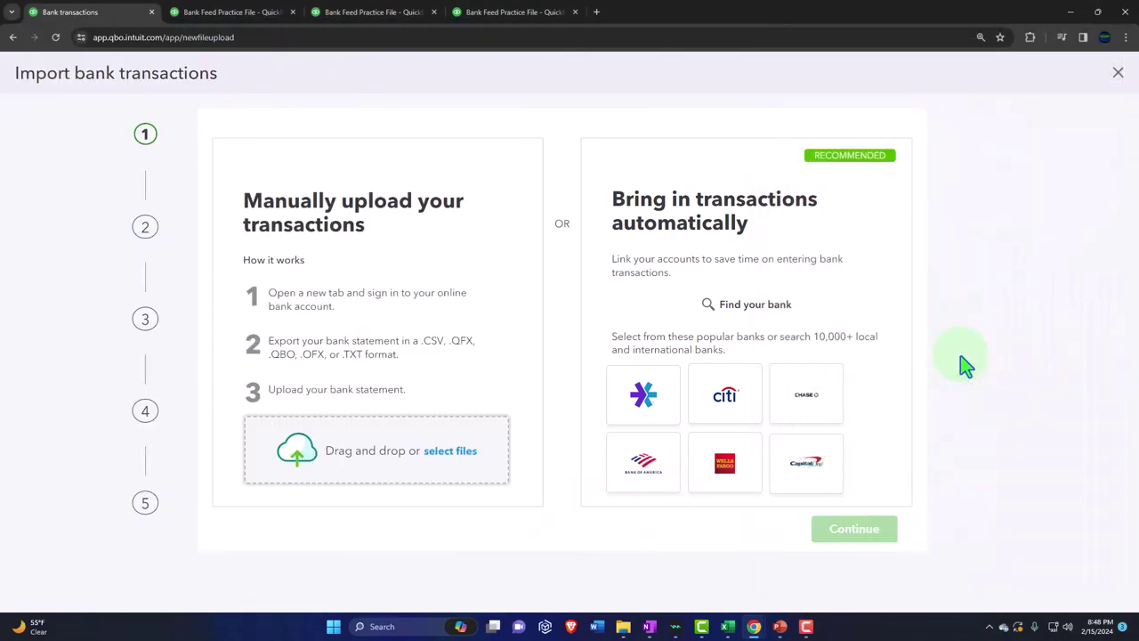
{"action": "left_click", "coordinate": [852, 524]}
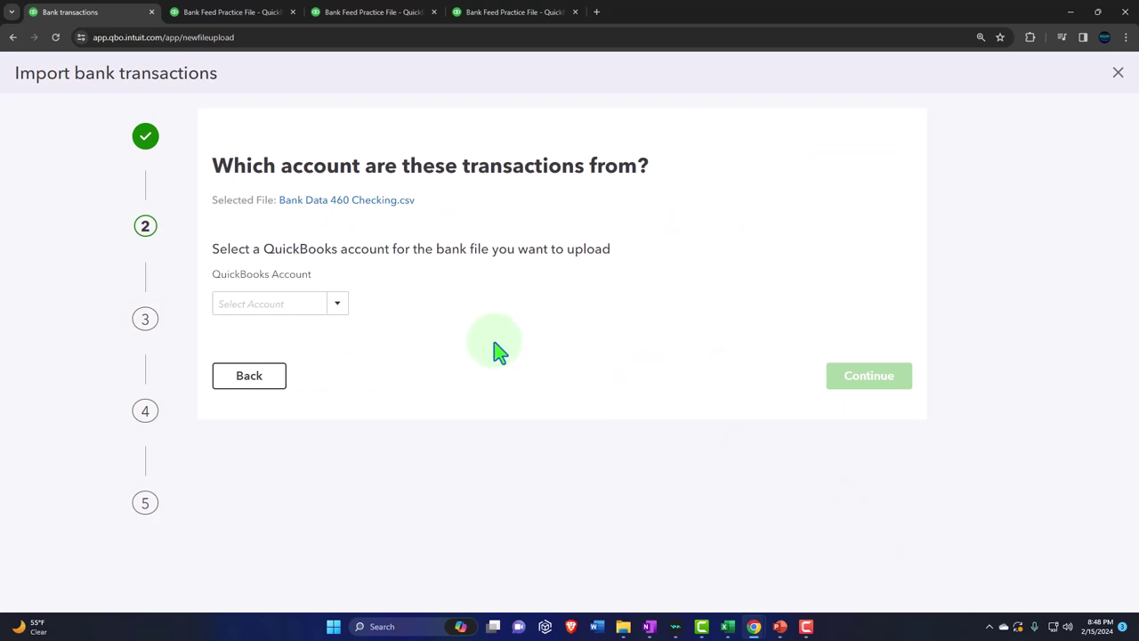
- Assign the uploaded file to the B of A checking account and proceed to the file setup
{"action": "left_click", "coordinate": [338, 307]}
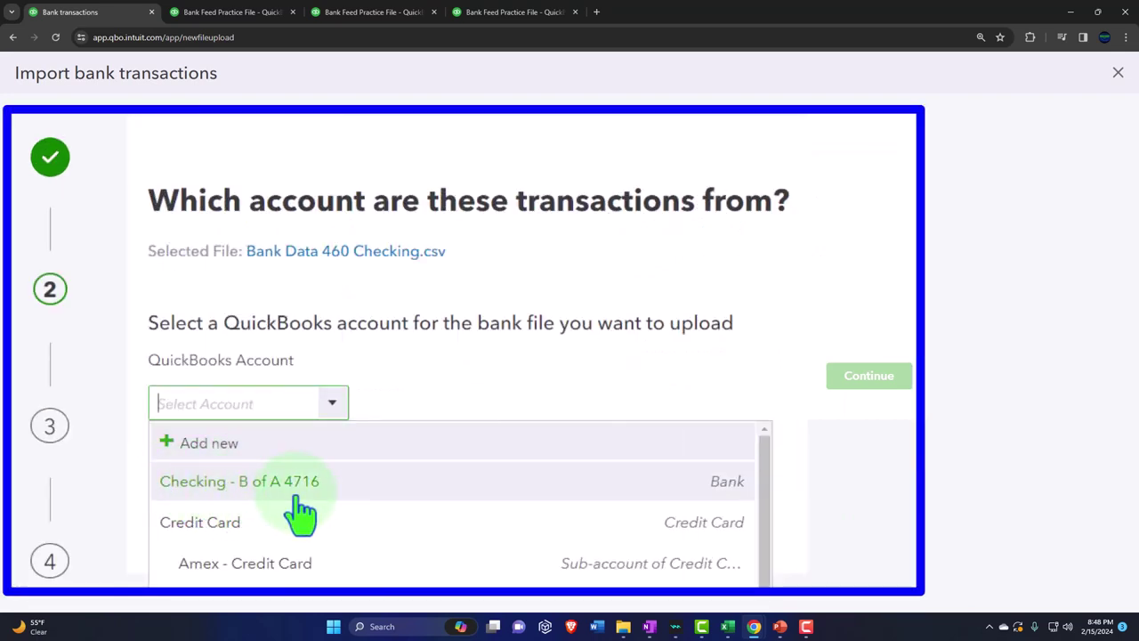
{"action": "left_click", "coordinate": [299, 497]}
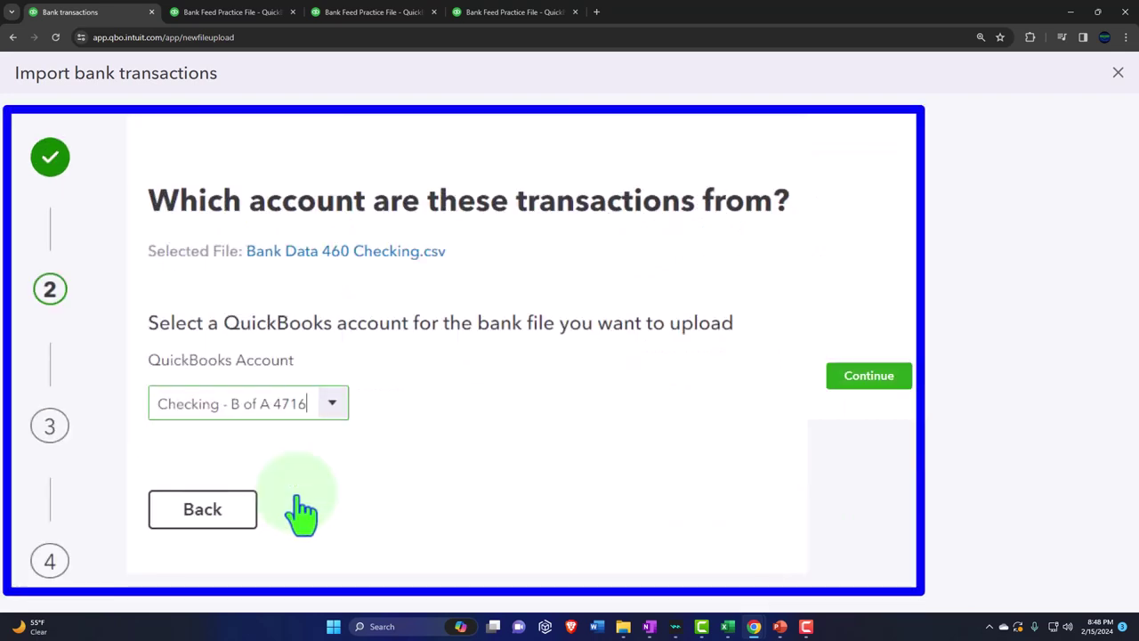
{"action": "left_click", "coordinate": [878, 378]}
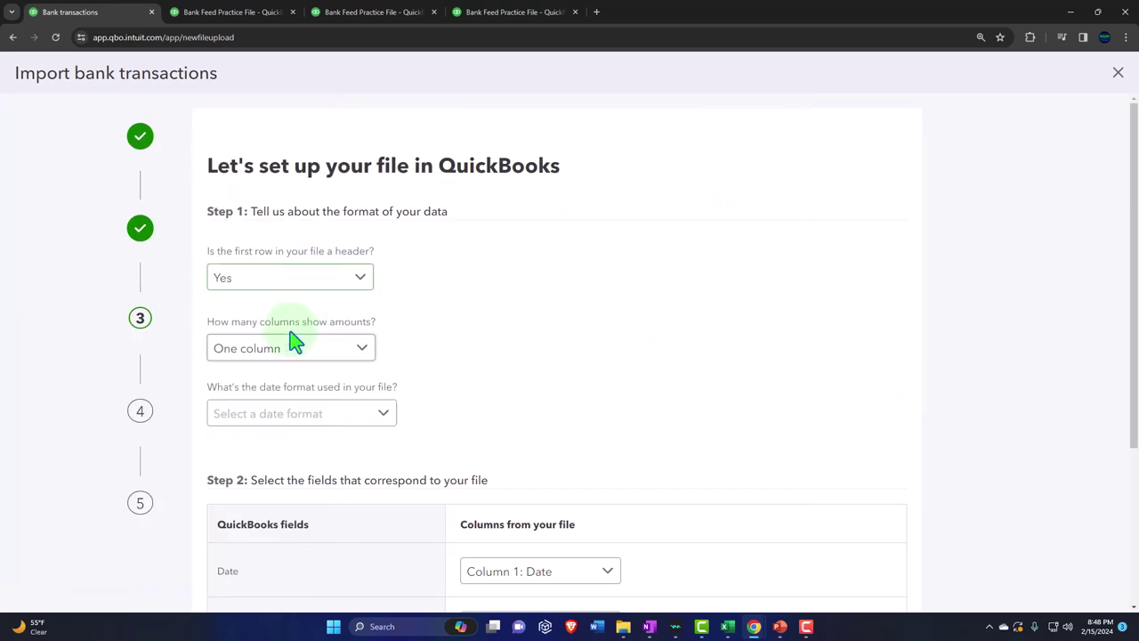
- Set the date format to MM/dd/yyyy, keep the suggested Date, Description and Amount column mapping, and continue
{"action": "scroll", "coordinate": [293, 340], "scroll_direction": "down", "scroll_amount": 1}
{"action": "left_click", "coordinate": [373, 353]}
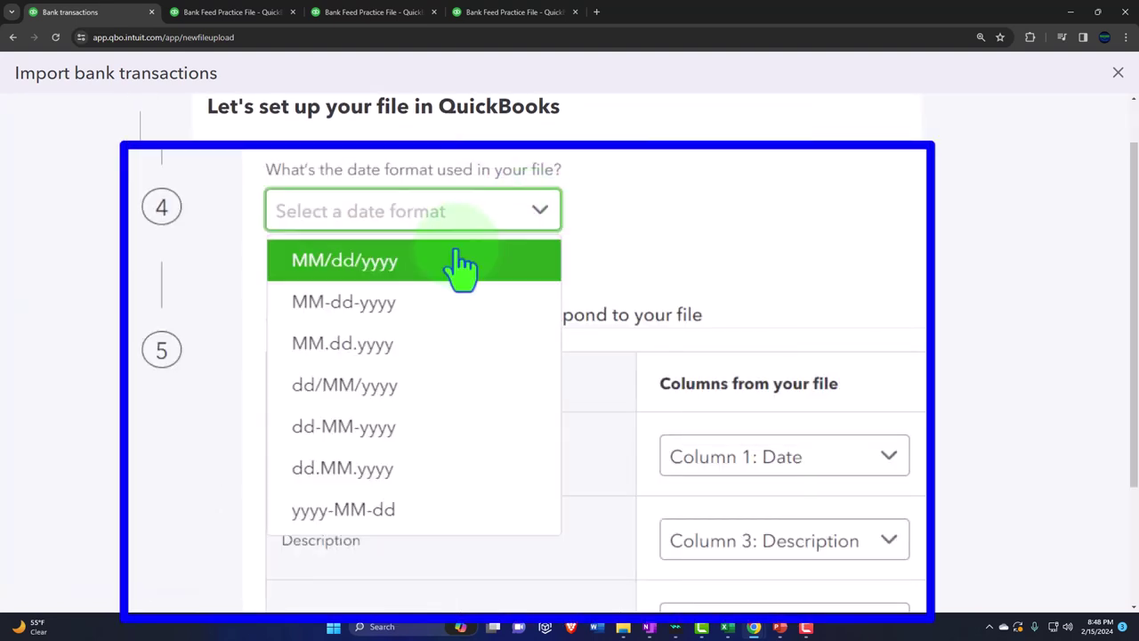
{"action": "left_click", "coordinate": [331, 387]}
{"action": "scroll", "coordinate": [449, 351], "scroll_direction": "down", "scroll_amount": 2}
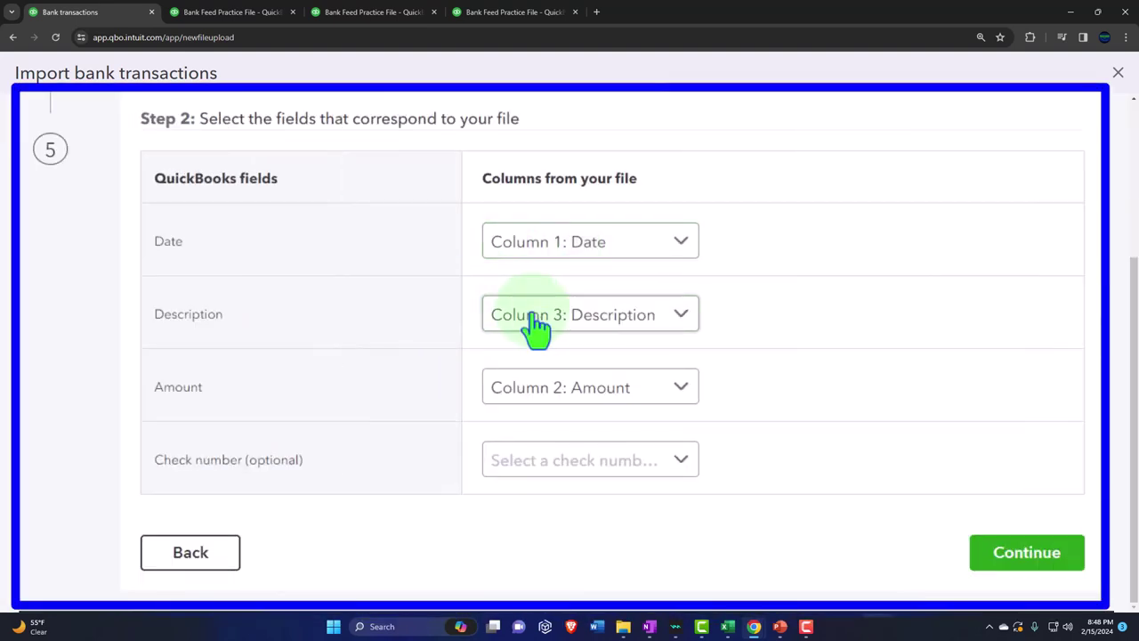
{"action": "left_click", "coordinate": [1030, 559]}
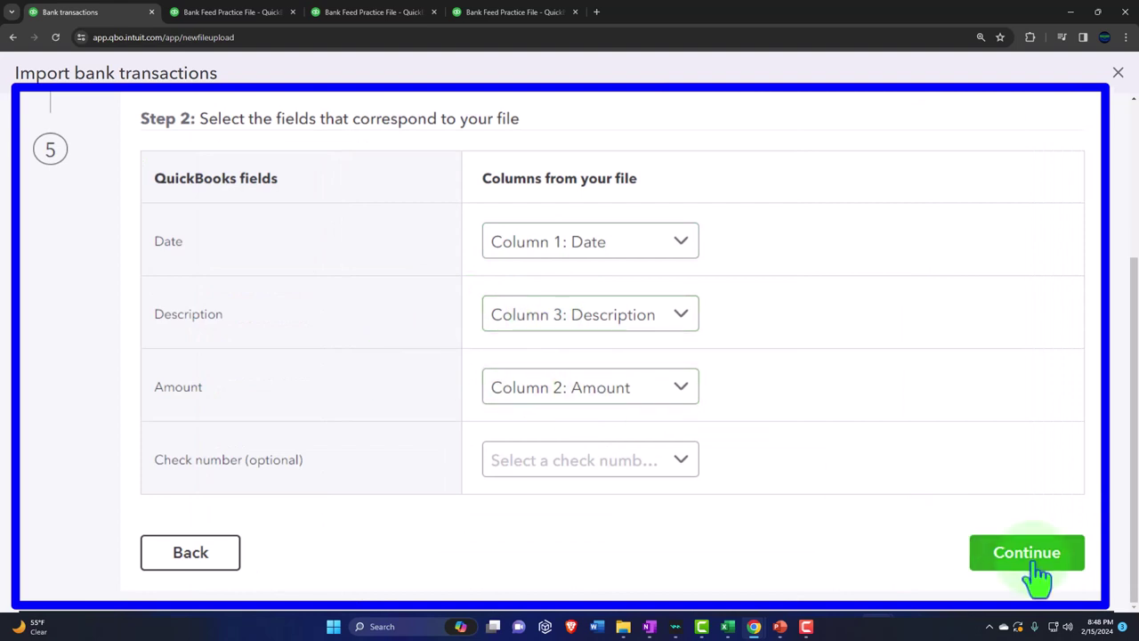
- Select all transactions with their original values, confirm the import and finish the upload
{"action": "left_click", "coordinate": [233, 378]}
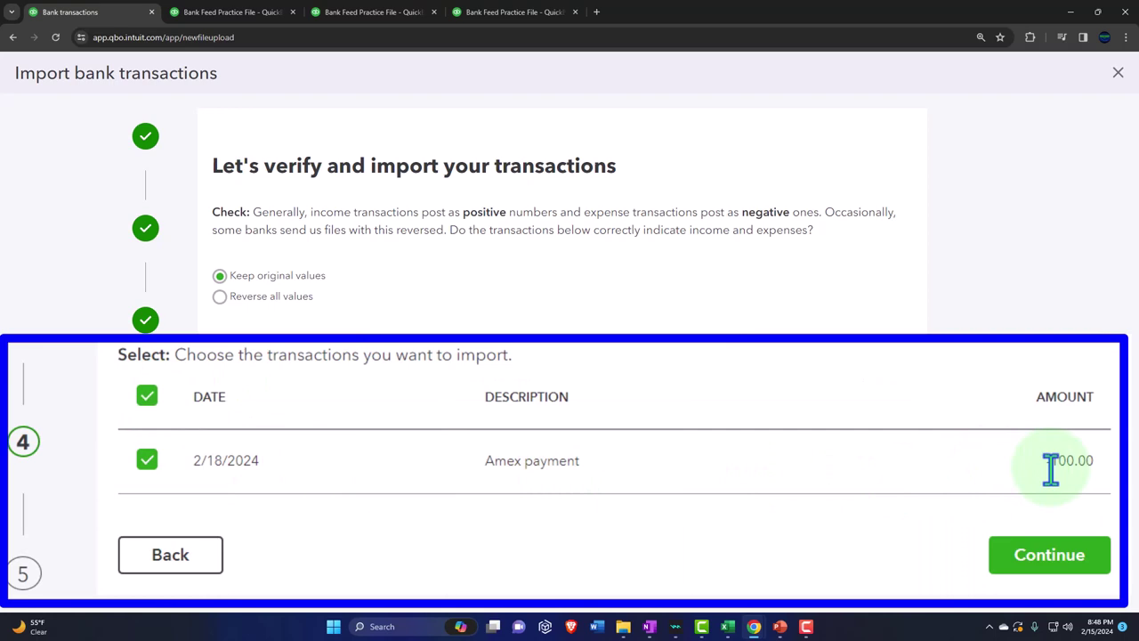
{"action": "left_click", "coordinate": [1059, 560]}
{"action": "left_click", "coordinate": [728, 361]}
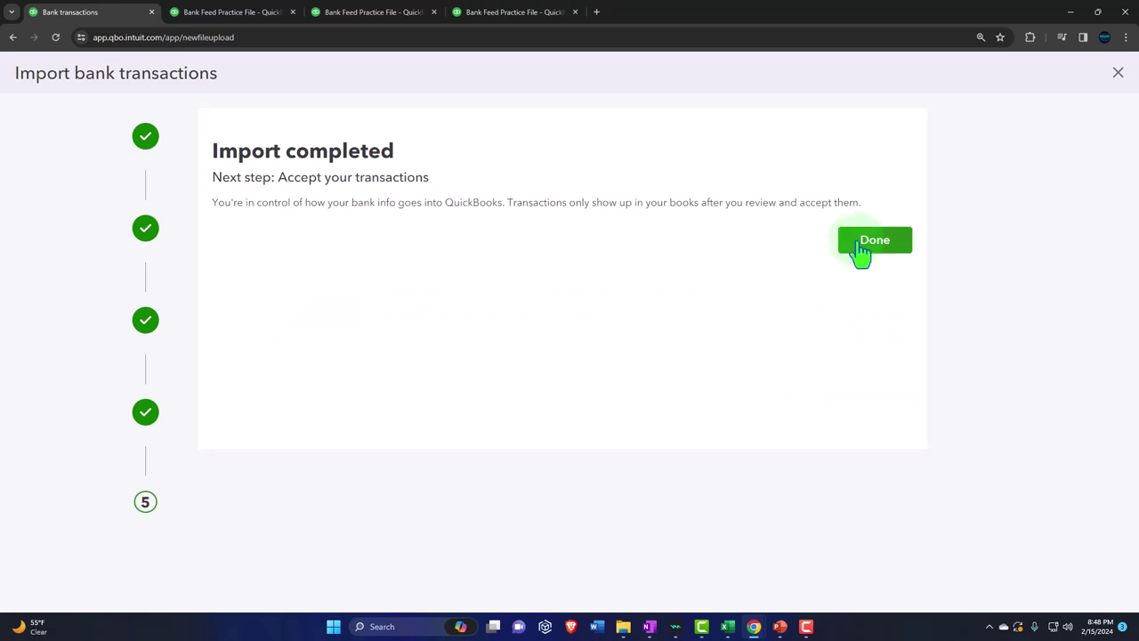
{"action": "left_click", "coordinate": [859, 249]}
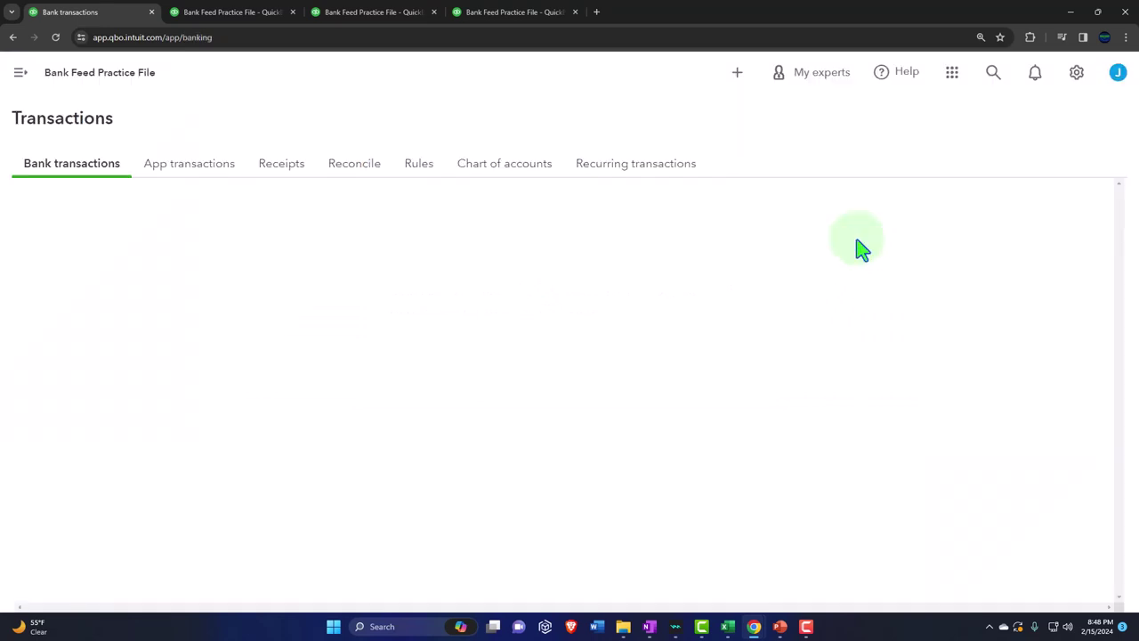
- Reload the bank transactions page to clear the Money in filter and collapse the navigation menu
{"action": "scroll", "coordinate": [760, 285], "scroll_direction": "down", "scroll_amount": 1}
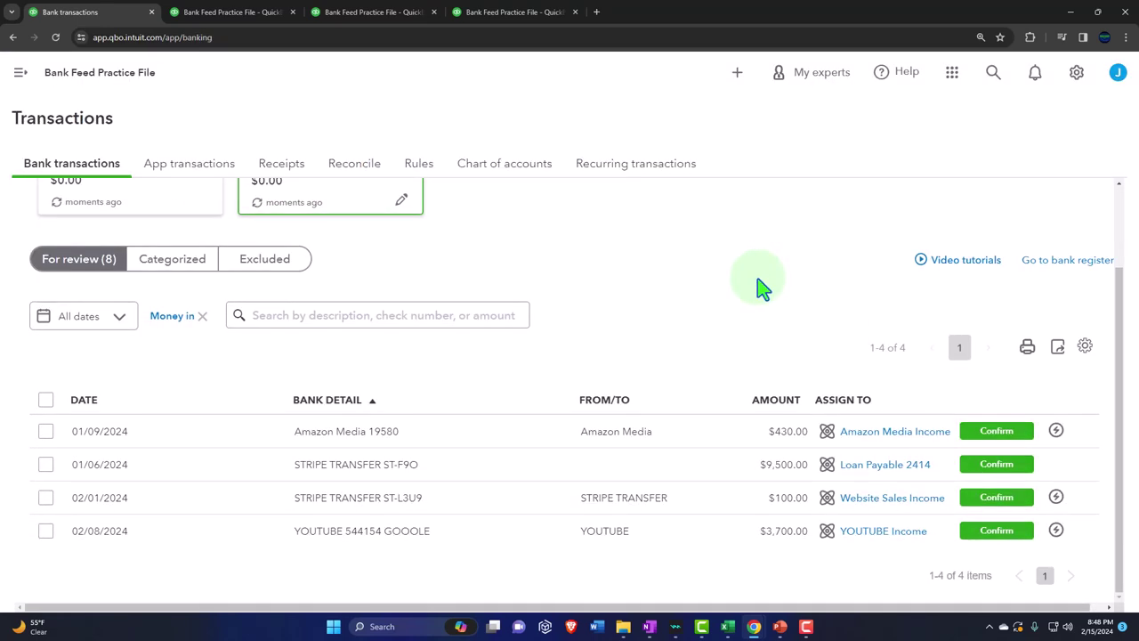
{"action": "scroll", "coordinate": [312, 223], "scroll_direction": "up", "scroll_amount": 1}
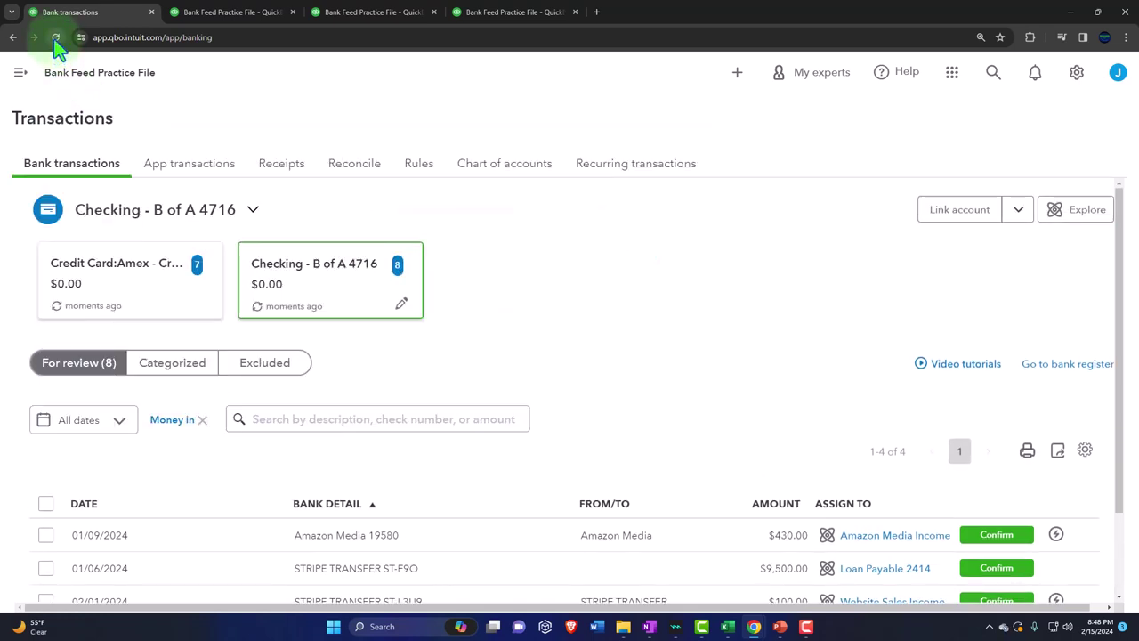
{"action": "left_click", "coordinate": [365, 259]}
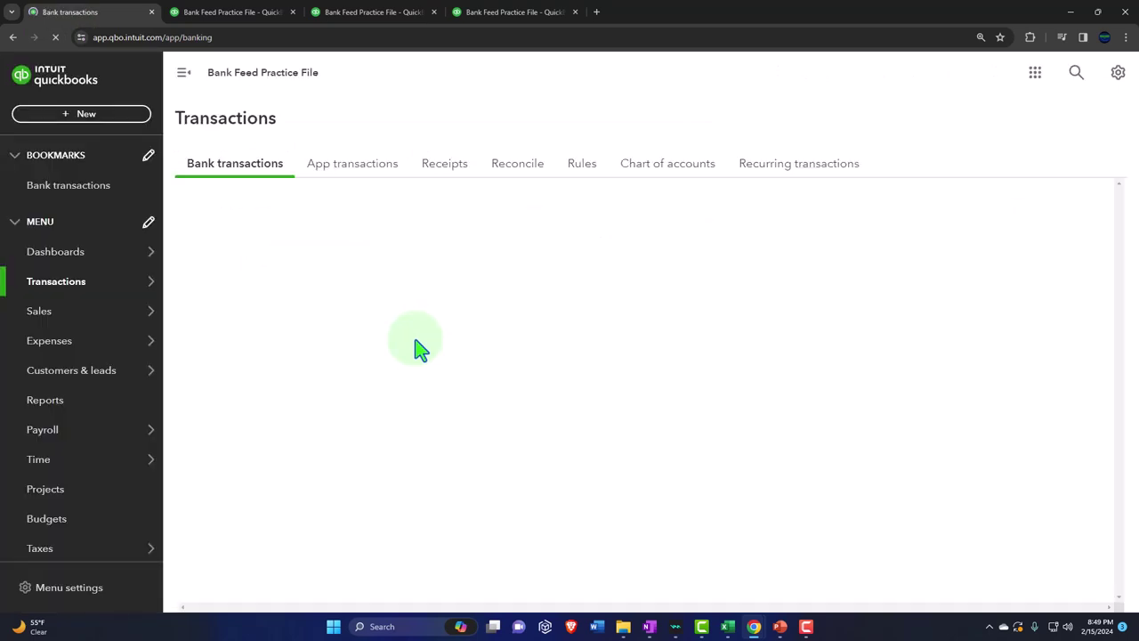
{"action": "left_click", "coordinate": [183, 72]}
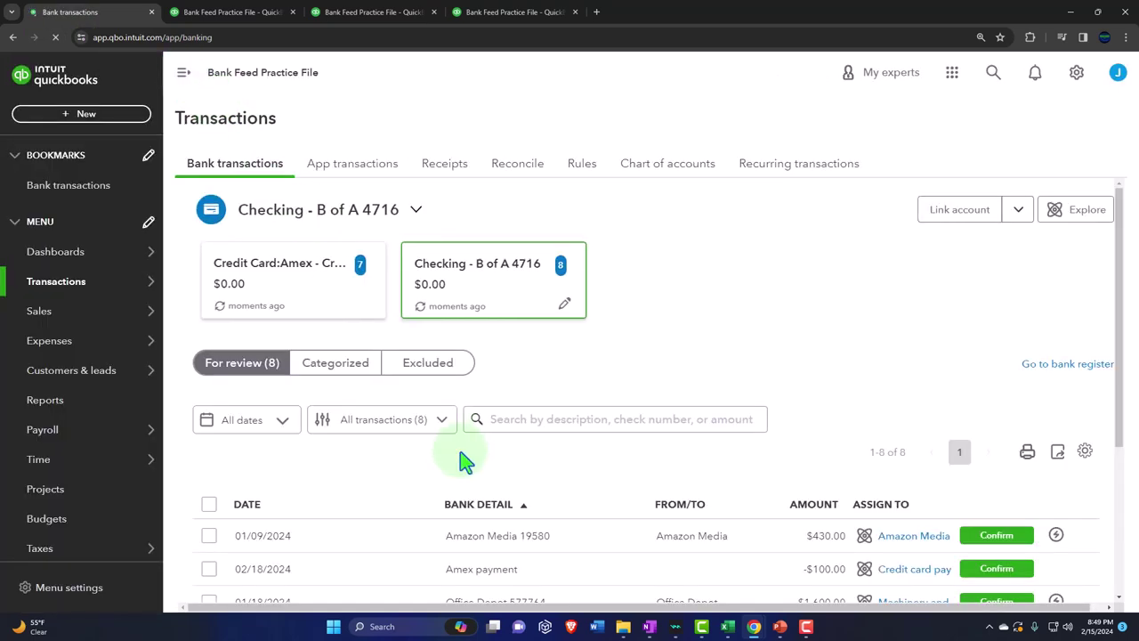
- Examine the paired Amex payment's details in the checking feed
{"action": "scroll", "coordinate": [462, 458], "scroll_direction": "down", "scroll_amount": 2}
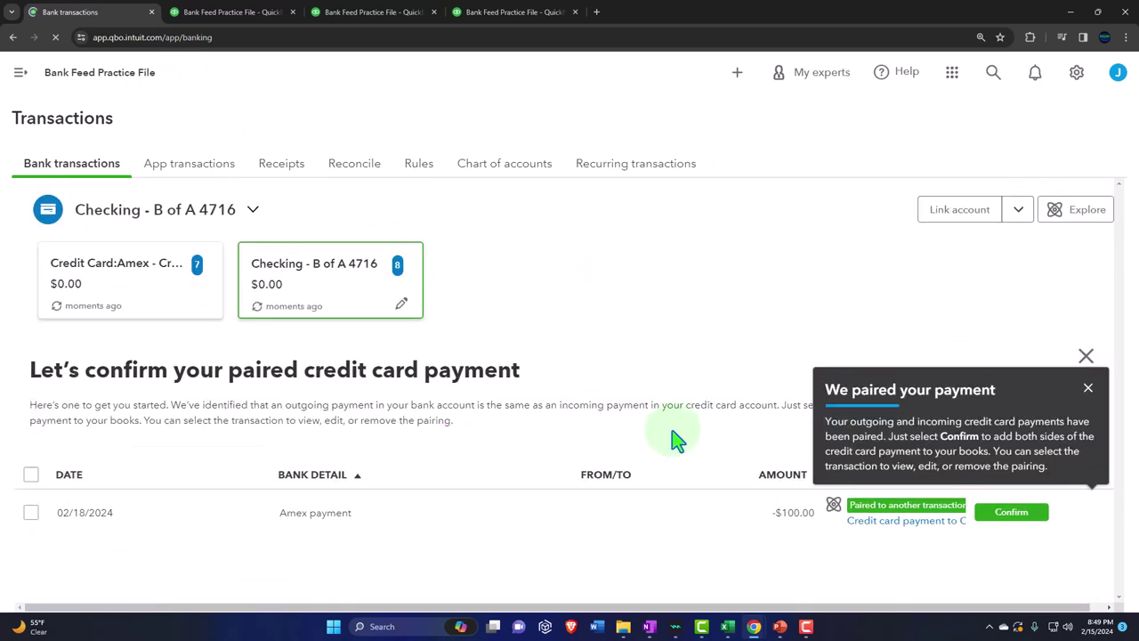
{"action": "left_click", "coordinate": [1061, 294]}
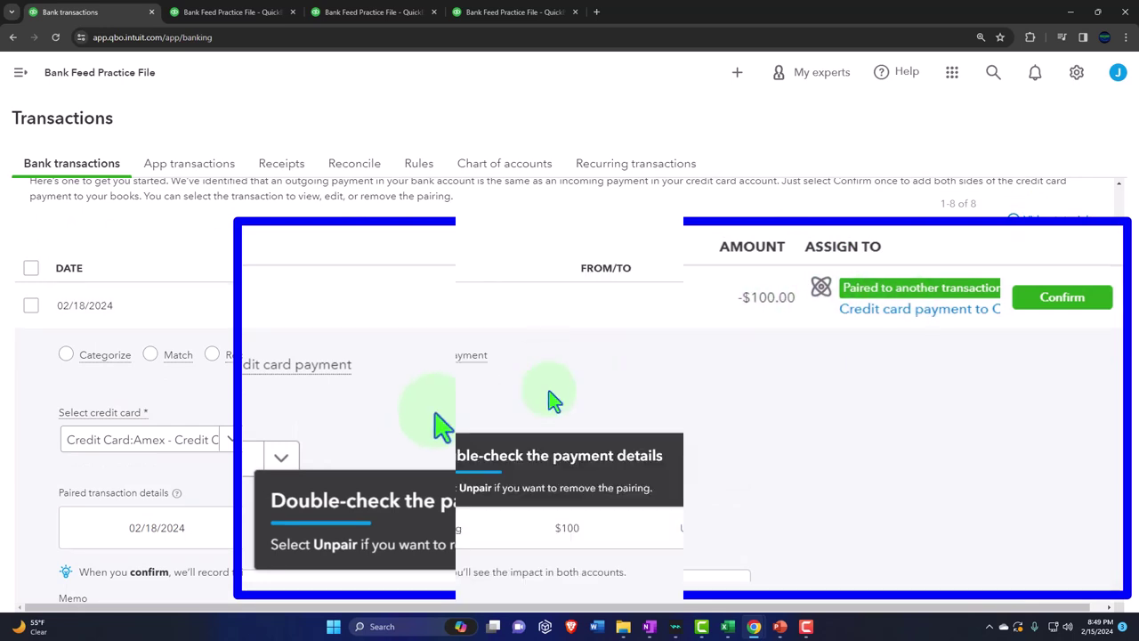
{"action": "scroll", "coordinate": [489, 410], "scroll_direction": "up", "scroll_amount": 3}
- Open the Amex credit card feed, dismiss the pairing tips and close the paired payment confirmation view
{"action": "left_click", "coordinate": [127, 298]}
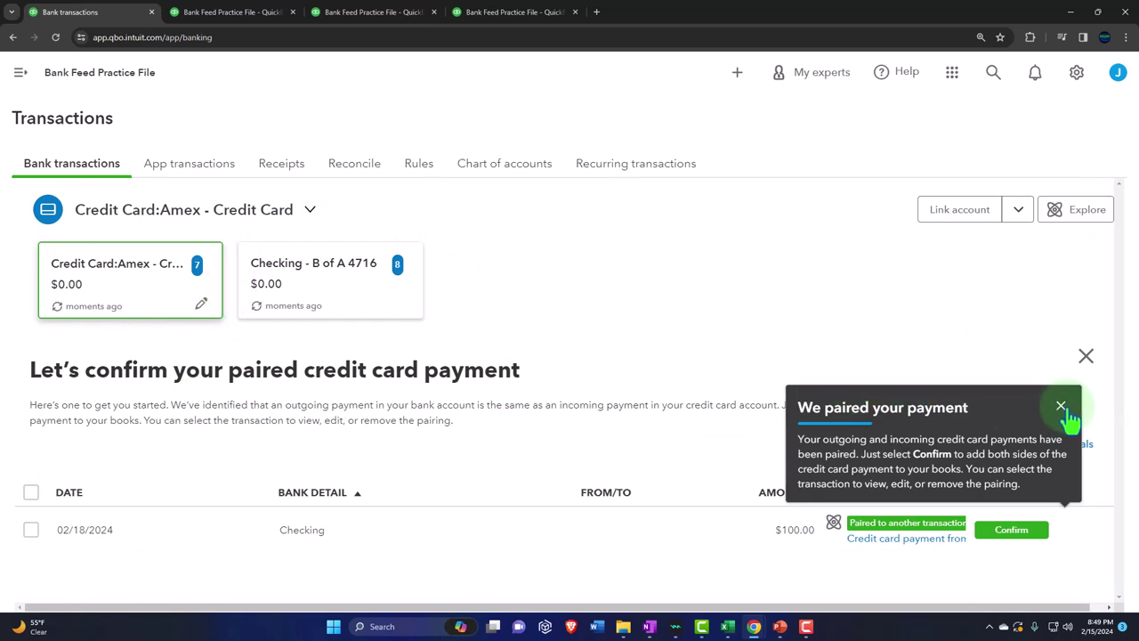
{"action": "left_click", "coordinate": [1061, 406]}
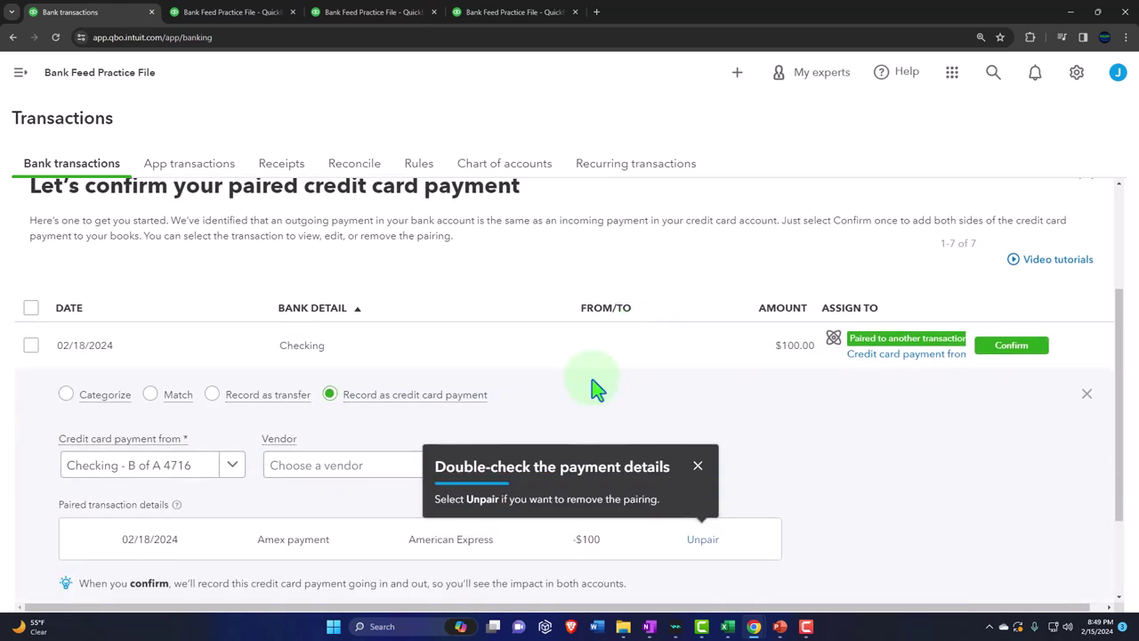
{"action": "left_click", "coordinate": [698, 468]}
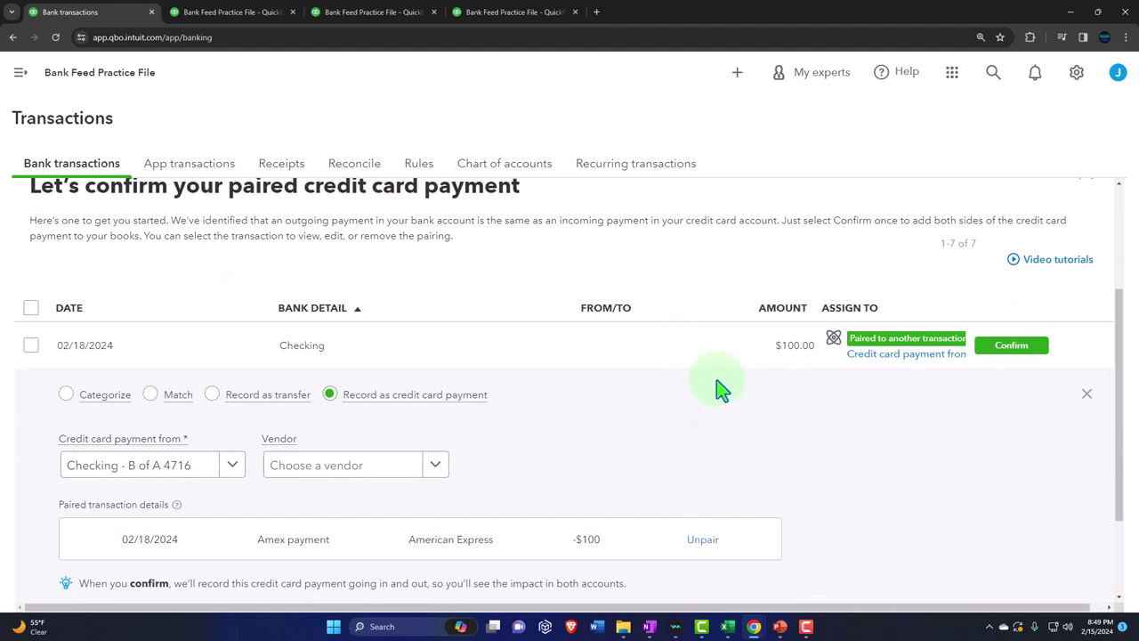
{"action": "scroll", "coordinate": [721, 390], "scroll_direction": "up", "scroll_amount": 2}
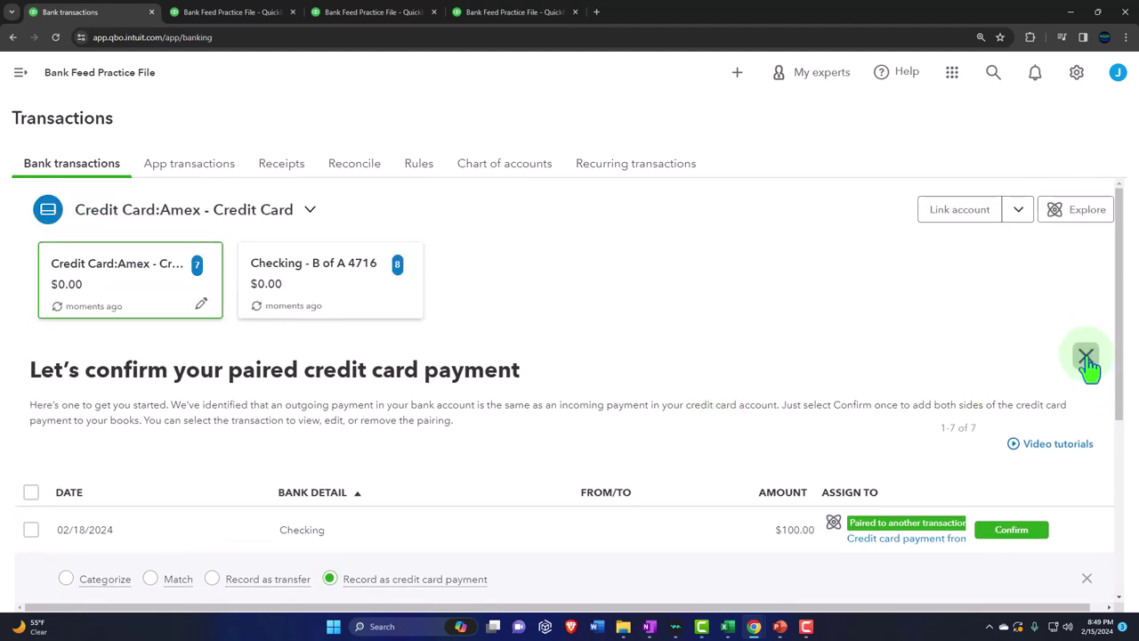
{"action": "left_click", "coordinate": [1087, 358]}
- Review the Amex feed's transaction list, look through the open report tabs and return to the bank transactions
{"action": "scroll", "coordinate": [632, 400], "scroll_direction": "down", "scroll_amount": 2}
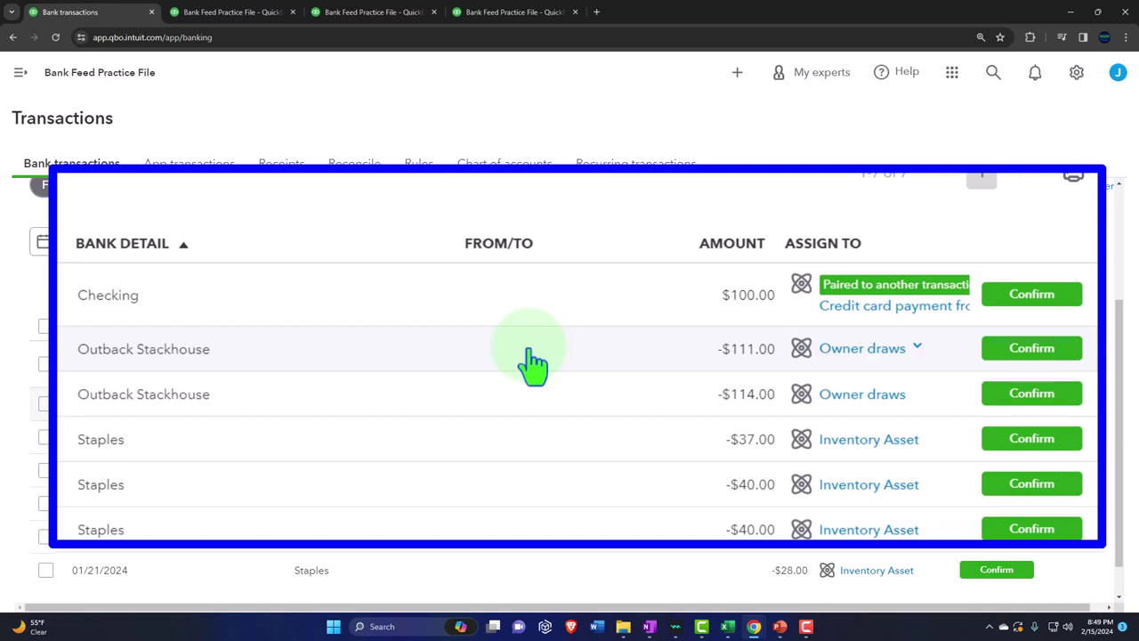
{"action": "scroll", "coordinate": [532, 361], "scroll_direction": "down", "scroll_amount": 1}
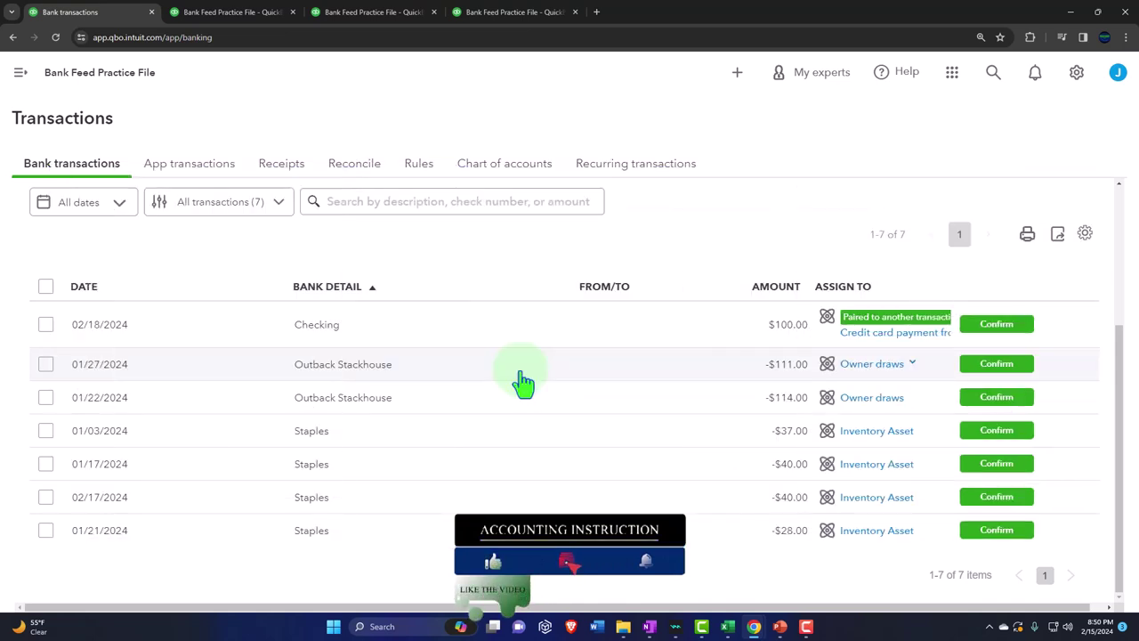
{"action": "scroll", "coordinate": [517, 382], "scroll_direction": "up", "scroll_amount": 3}
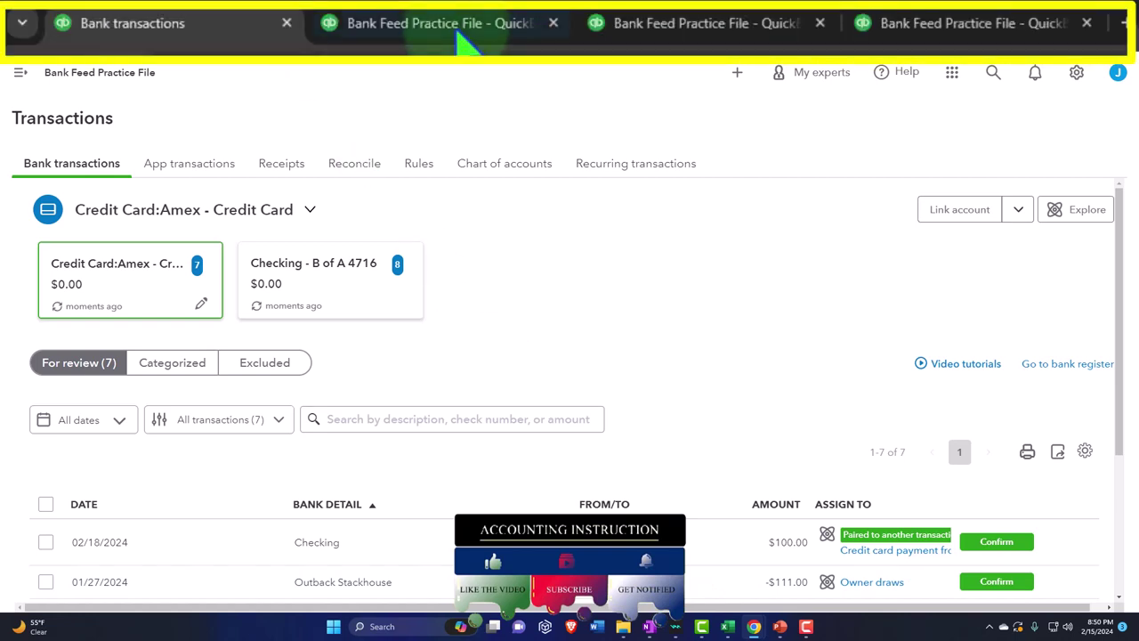
{"action": "left_click", "coordinate": [244, 12]}
{"action": "left_click", "coordinate": [676, 22]}
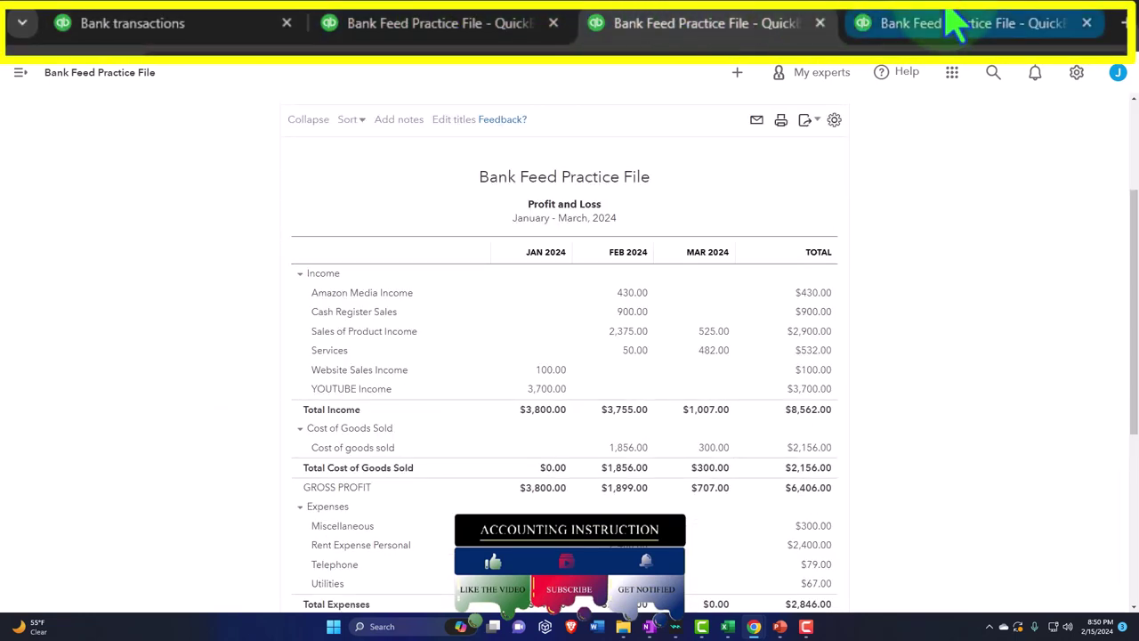
{"action": "left_click", "coordinate": [864, 17]}
{"action": "left_click", "coordinate": [224, 39]}
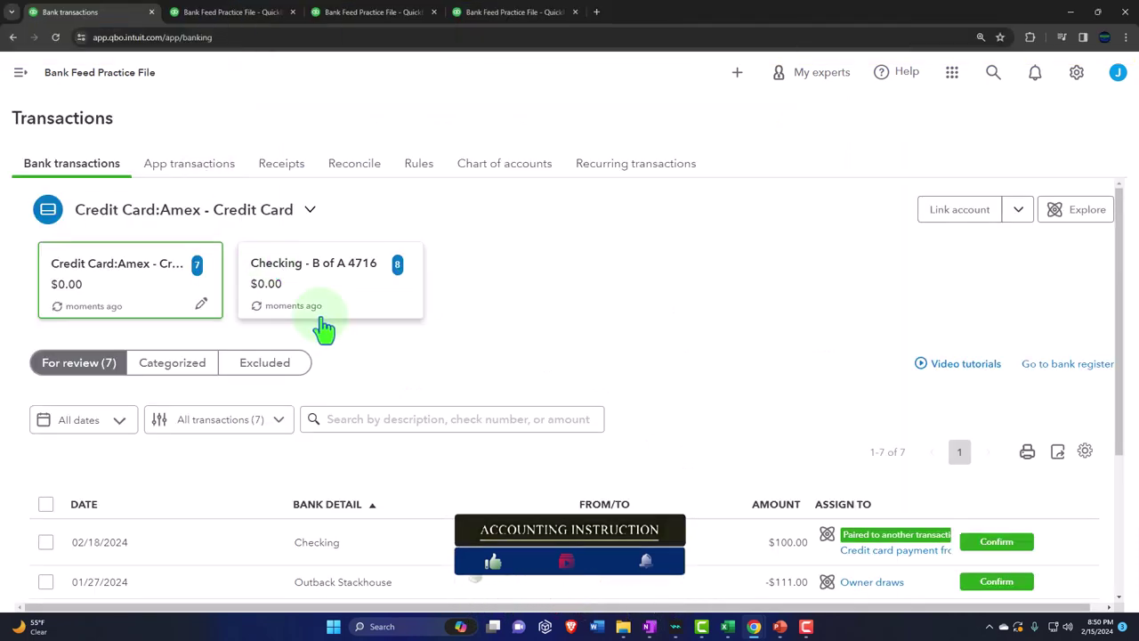